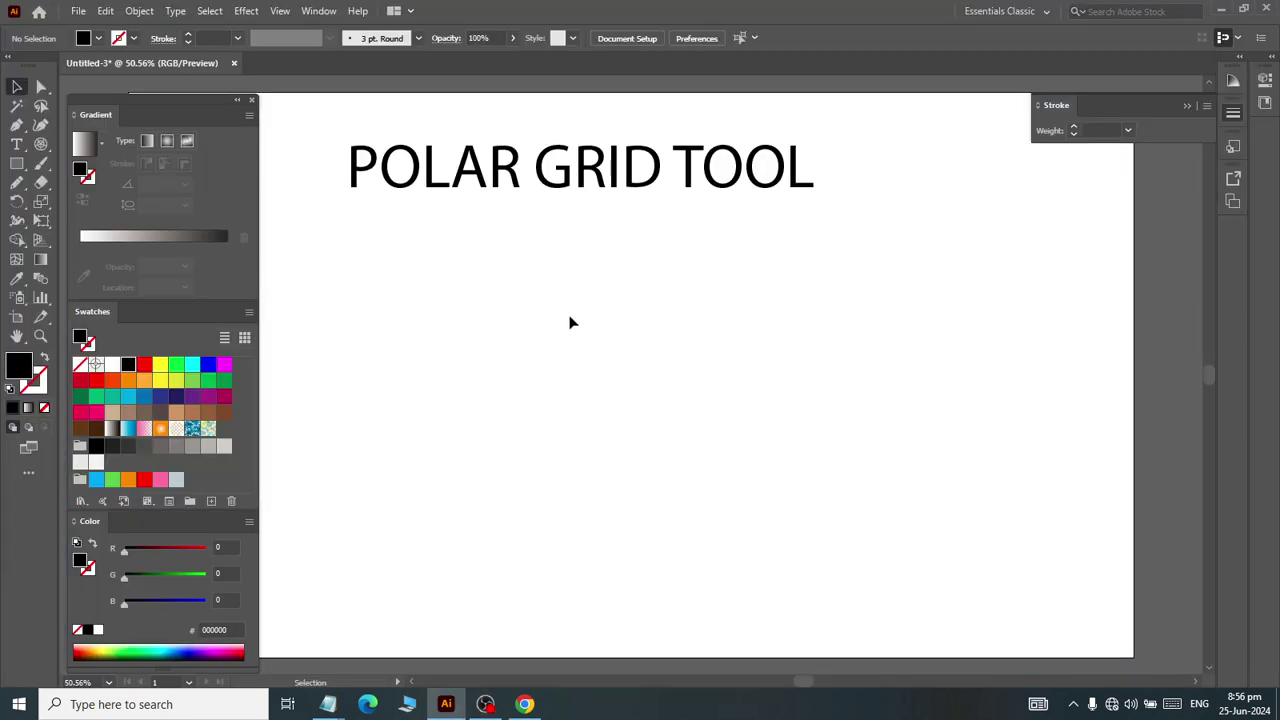
- Drag out a polar grid of rings and radial lines beneath the POLAR GRID TOOL title, then select it
left_click(41, 145)
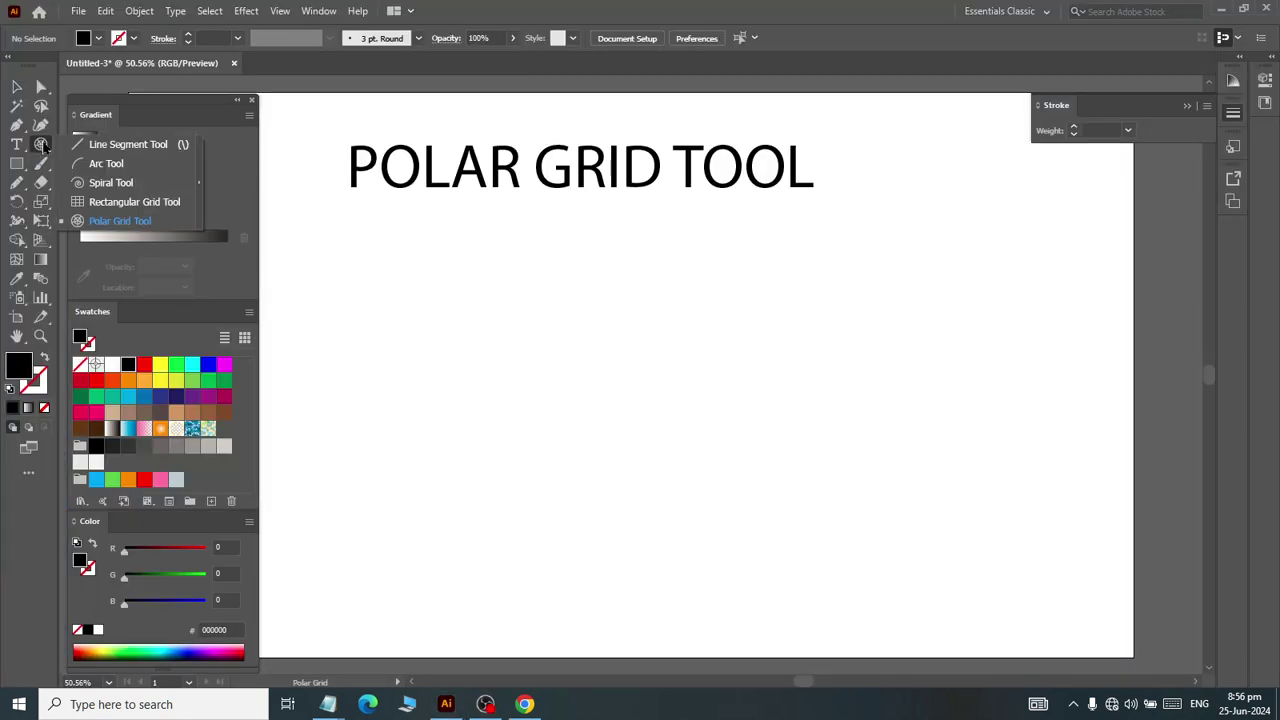
left_click_drag(43, 146, 100, 228)
left_click_drag(488, 302, 795, 607)
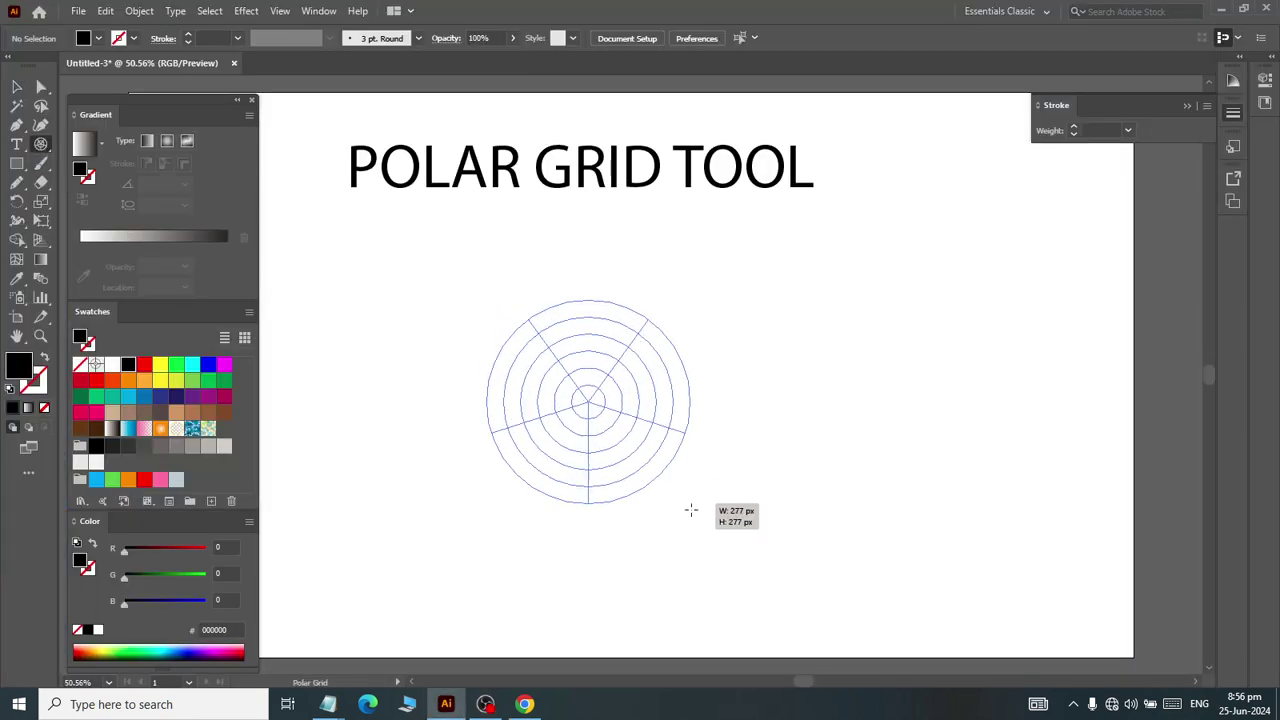
left_click(14, 88)
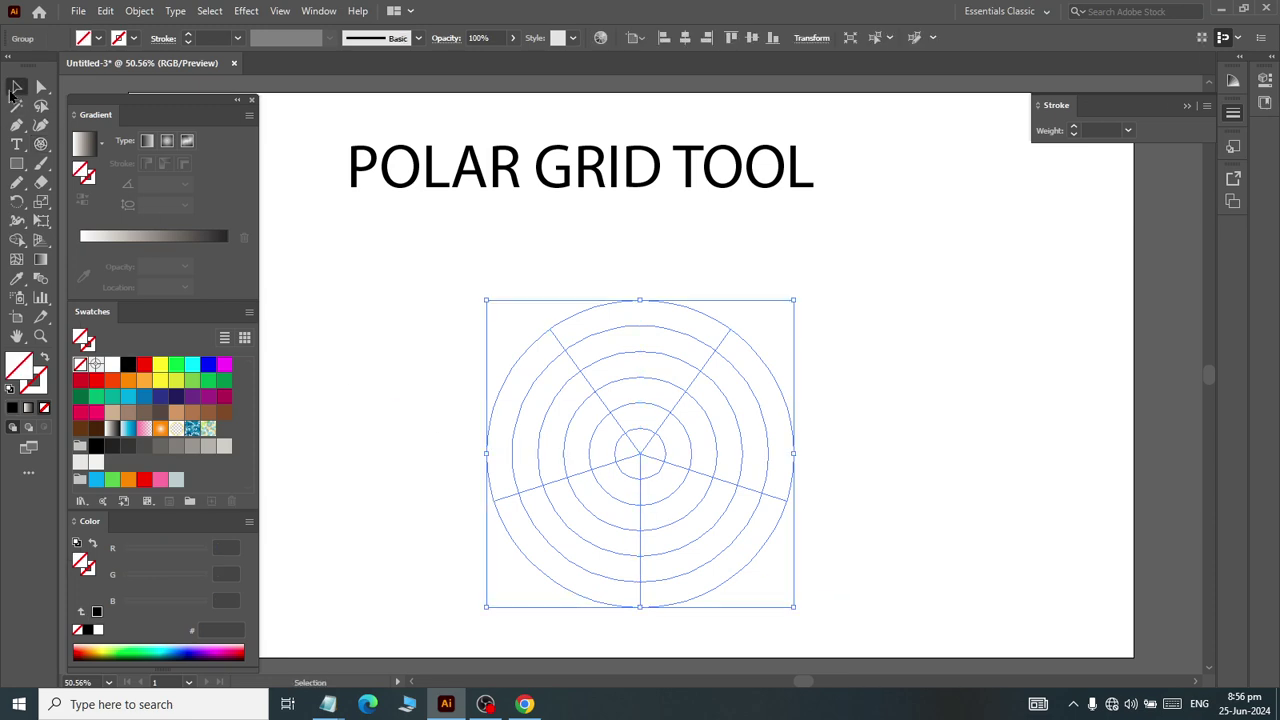
left_click(443, 346)
left_click(630, 455)
- Shift the grid up and left and stroke all its lines brown at 2 pt
left_click_drag(585, 382, 528, 319)
left_click(134, 39)
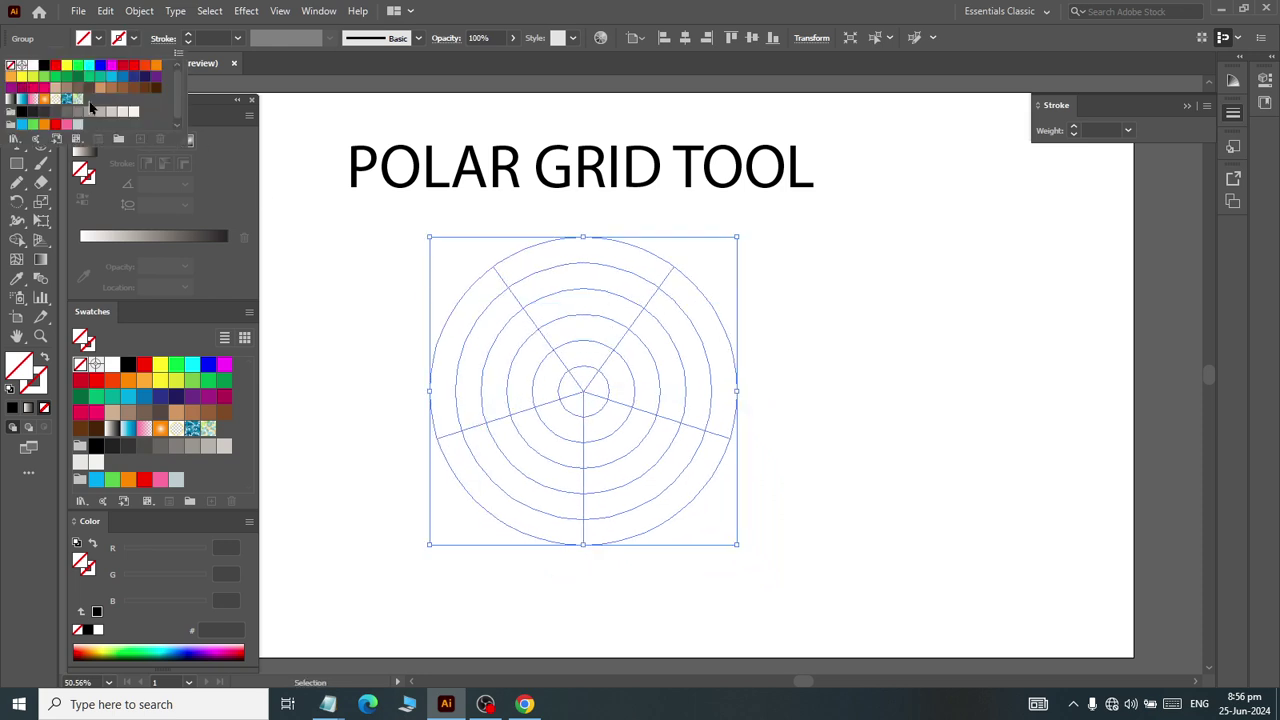
left_click(100, 88)
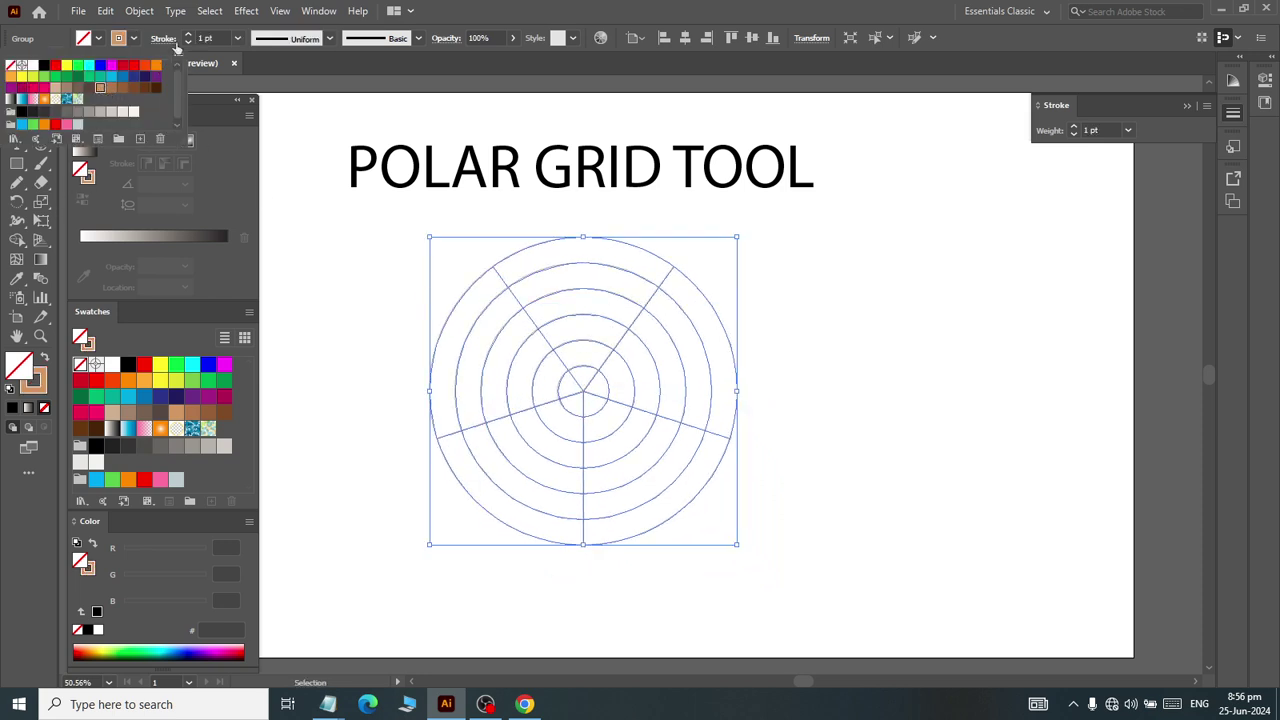
left_click(216, 38)
type("2")
key("Return")
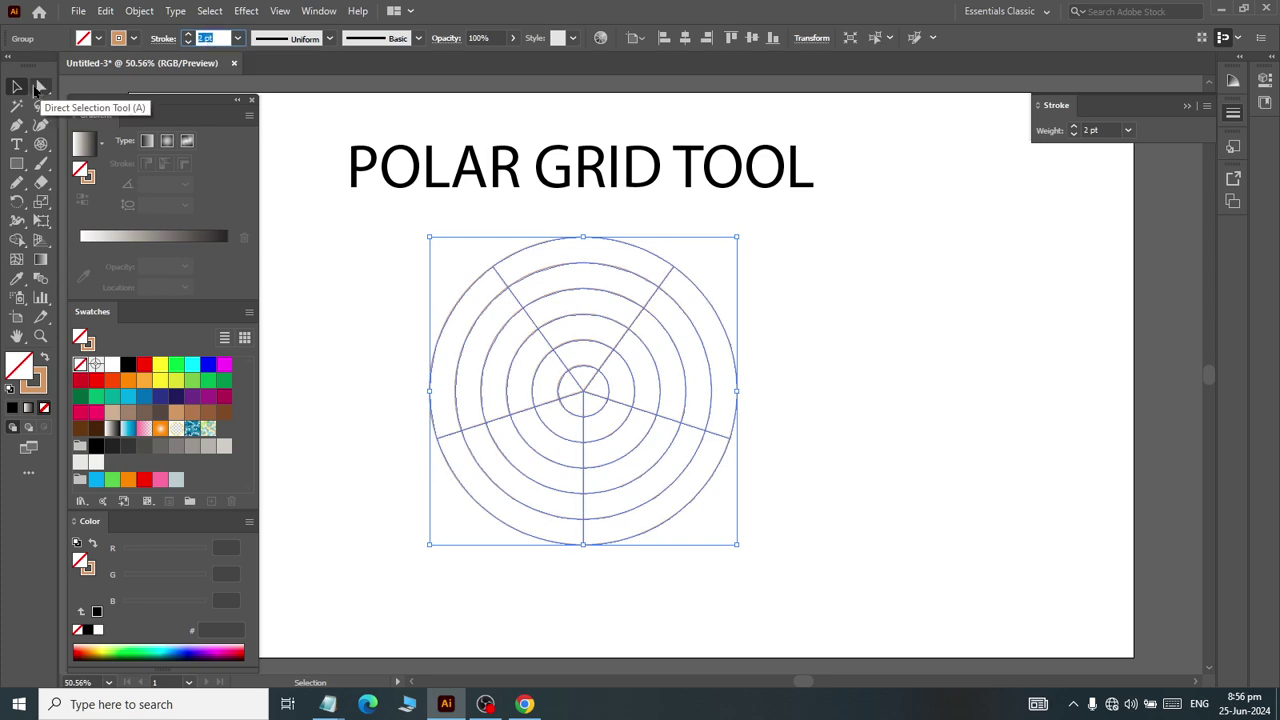
left_click(828, 426)
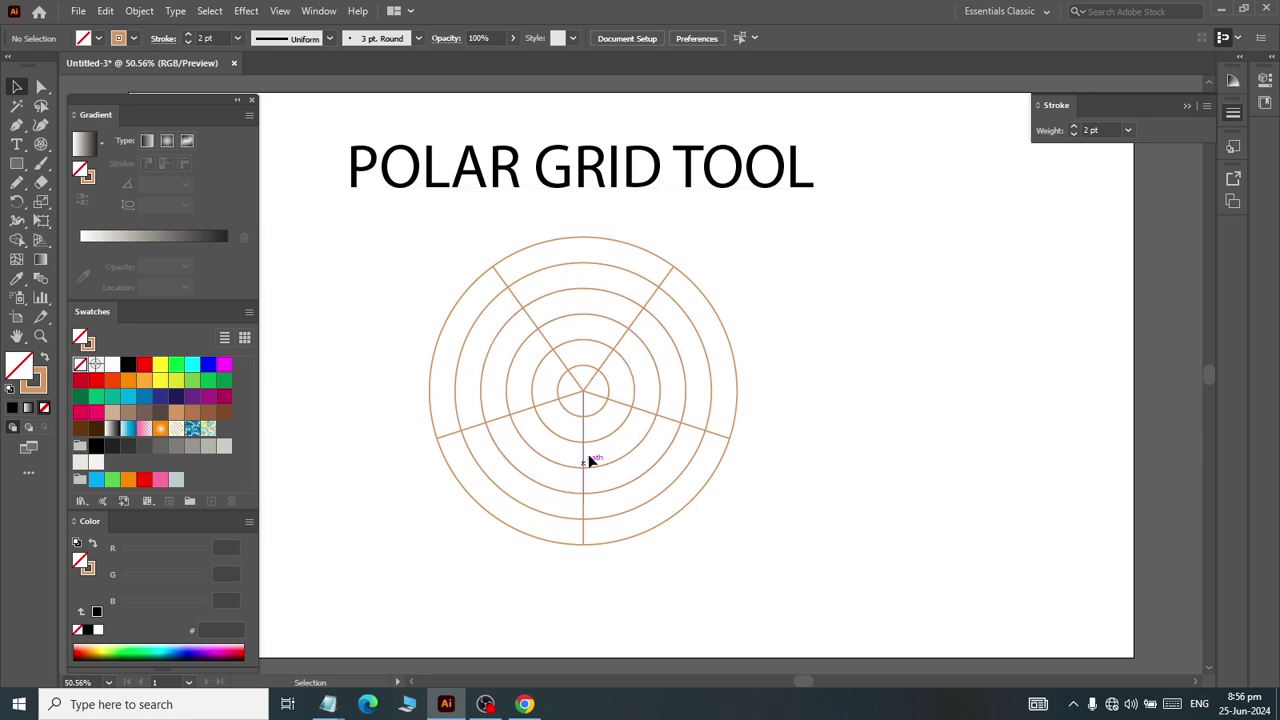
- Ungroup the grid, moving the radial lines right and the concentric circles left
left_click(598, 312)
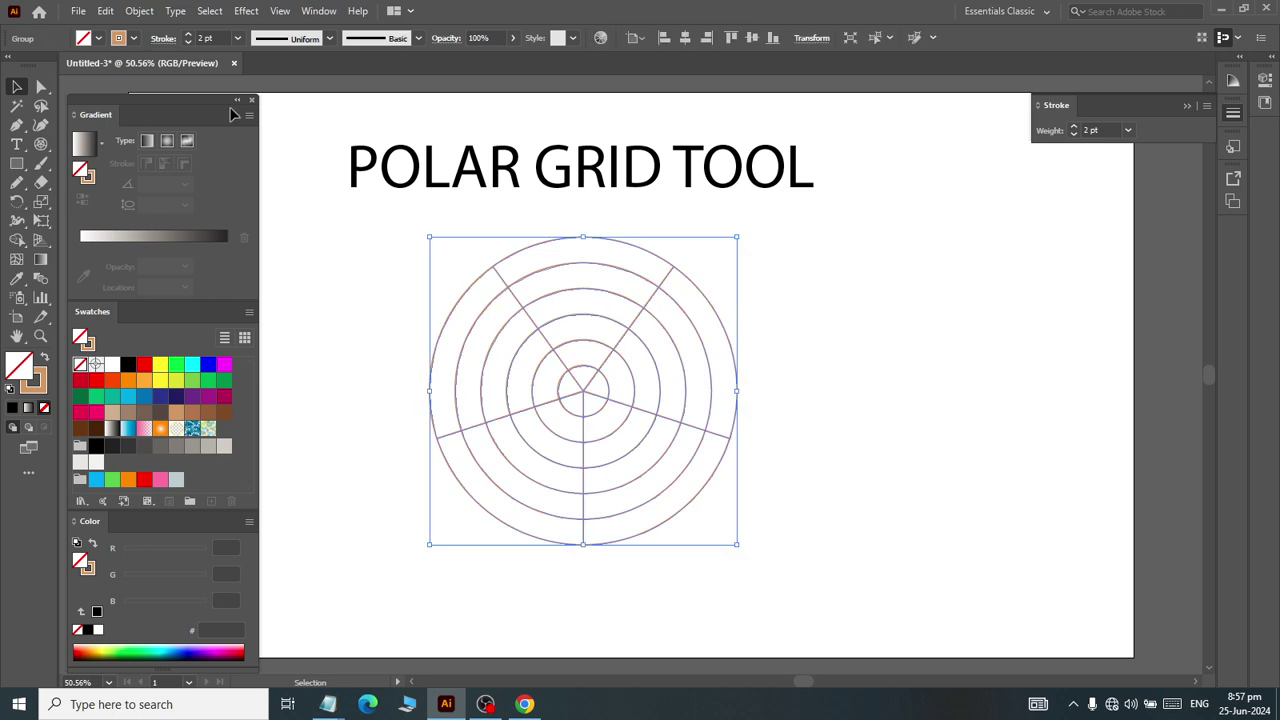
left_click(139, 10)
left_click(880, 321)
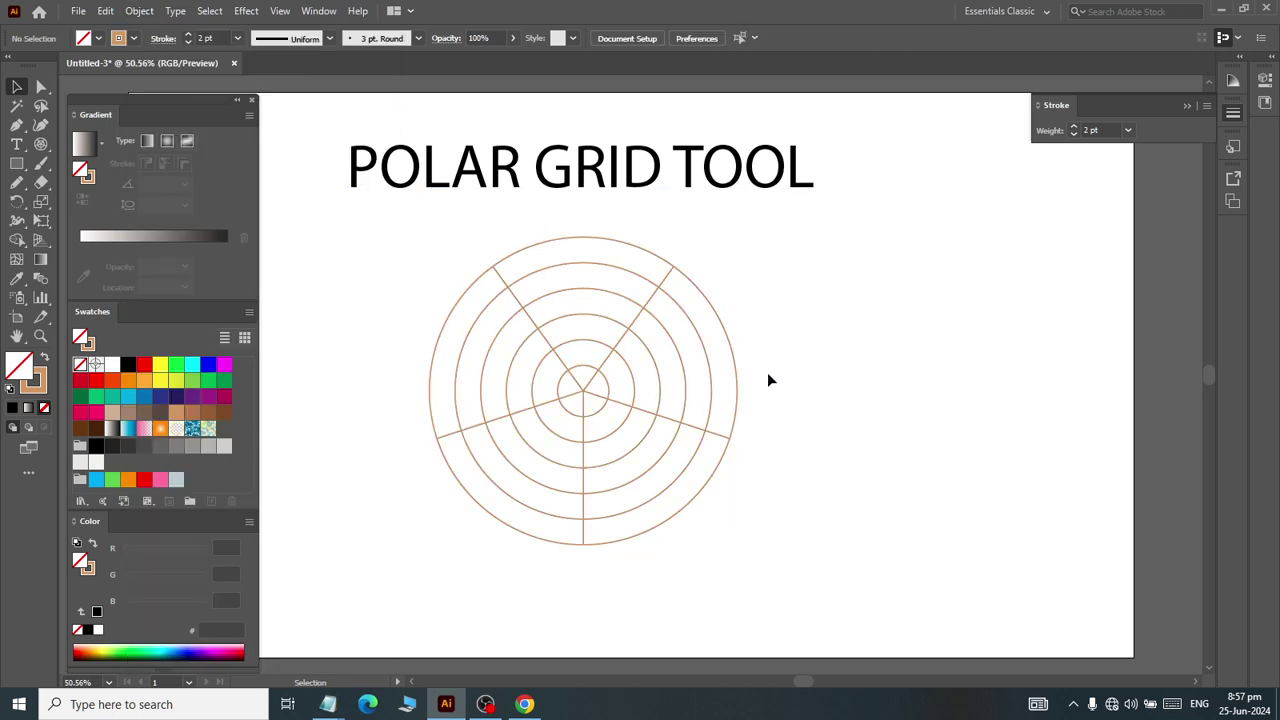
left_click_drag(636, 326, 978, 343)
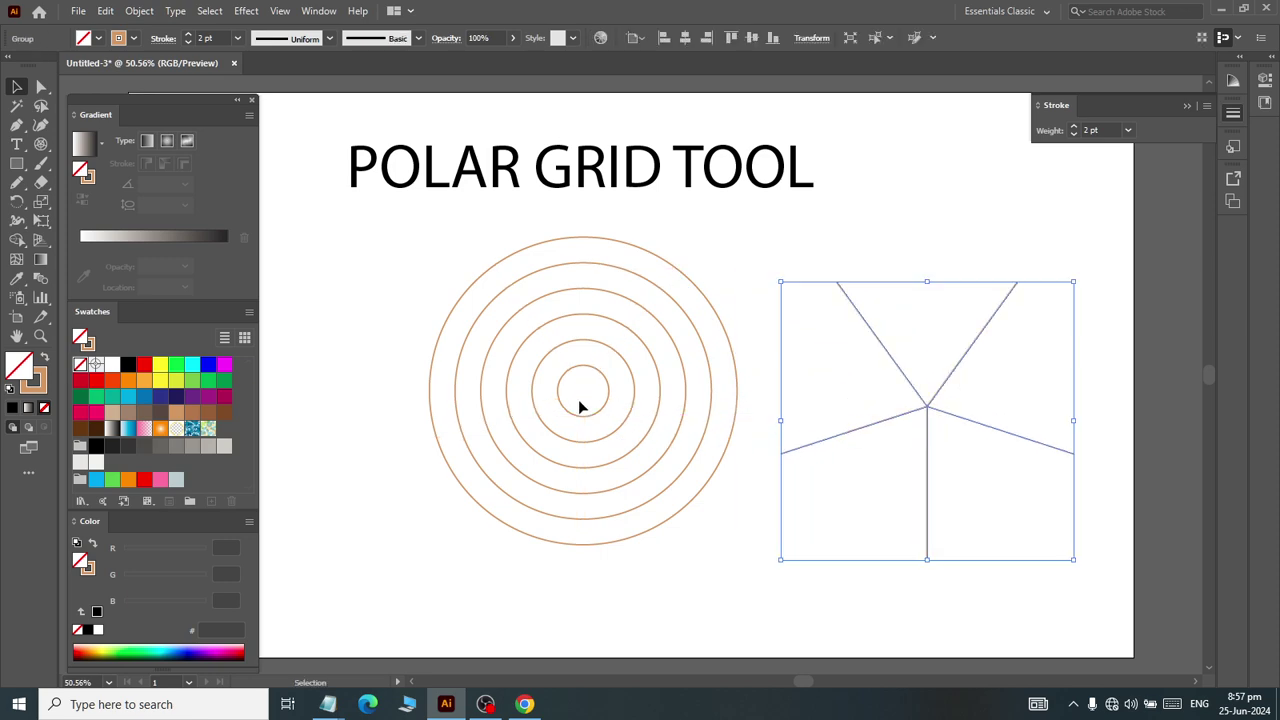
left_click_drag(587, 420, 522, 413)
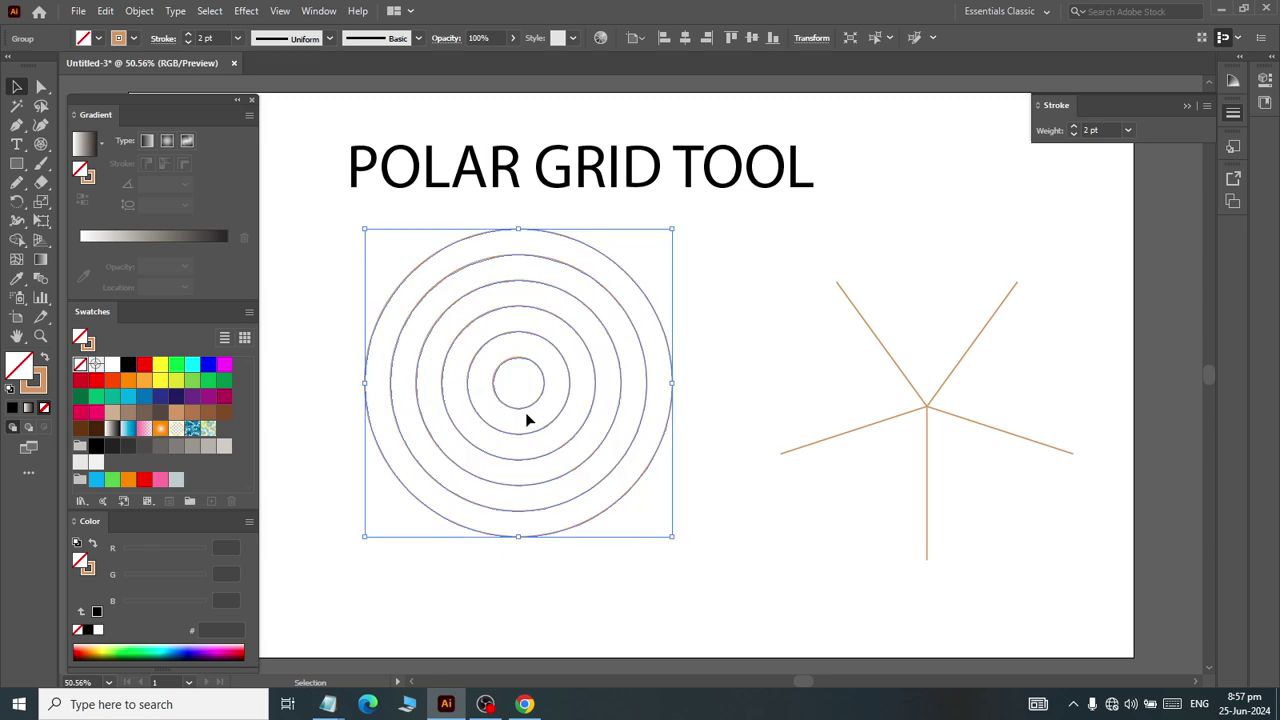
- Ungroup the circles, pull the two innermost out below the rings, and nudge the radial lines left
left_click(138, 11)
left_click(172, 110)
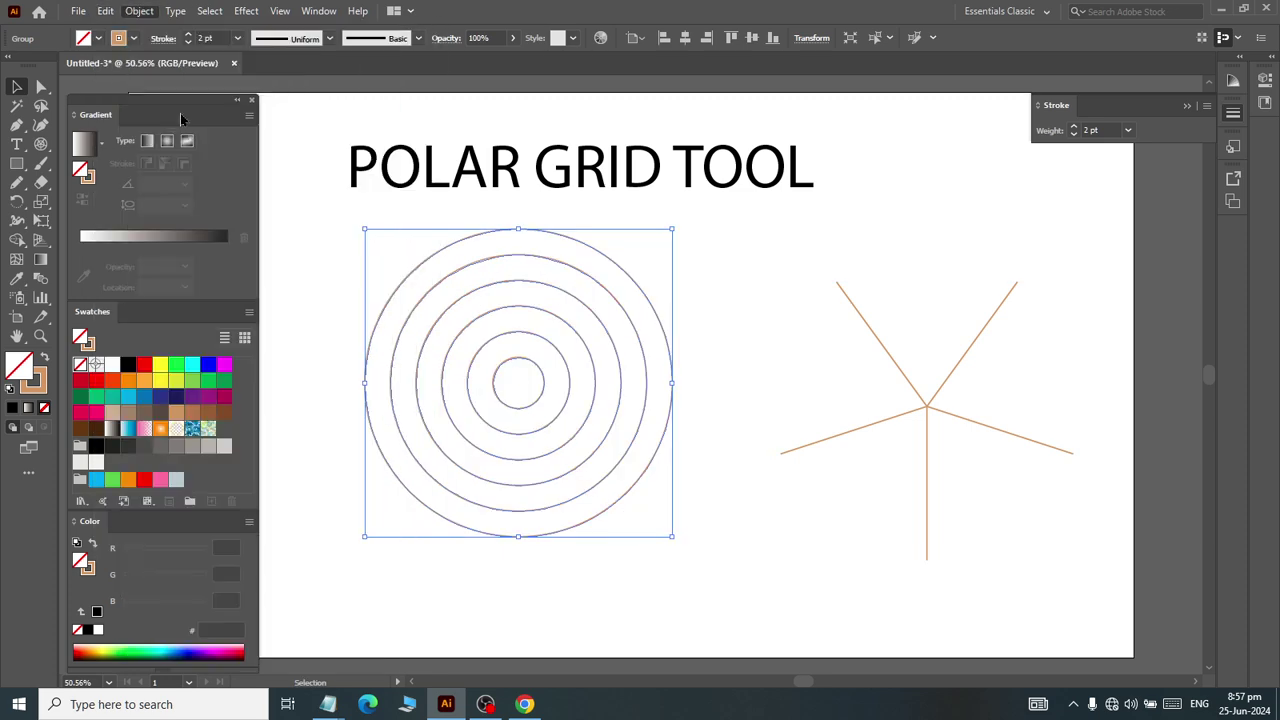
left_click(698, 268)
left_click_drag(543, 390, 699, 562)
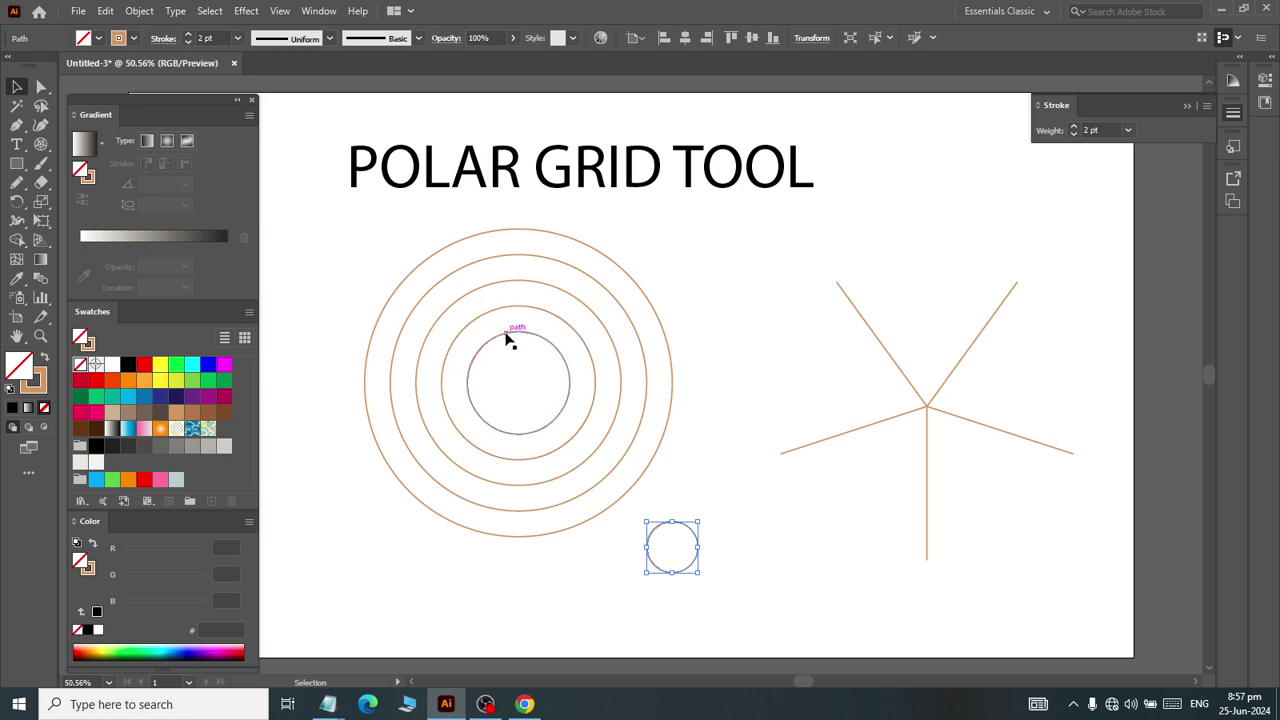
left_click_drag(507, 340, 514, 580)
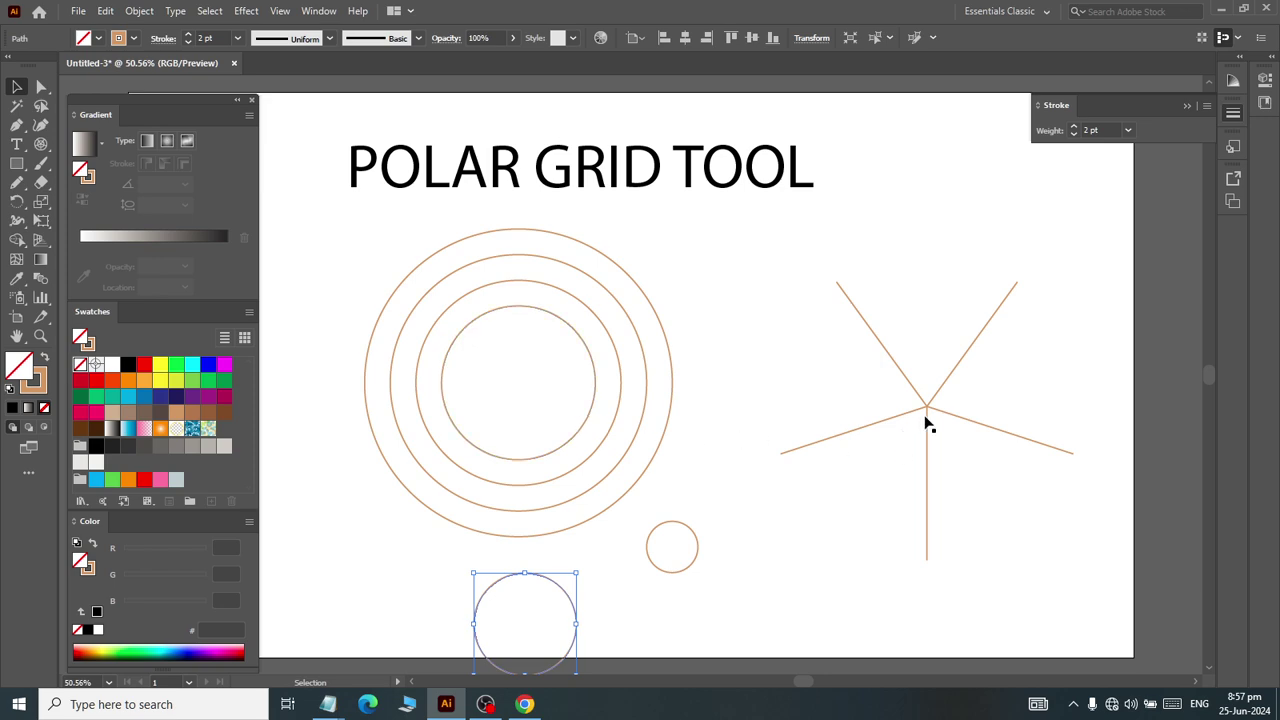
left_click_drag(923, 408, 897, 405)
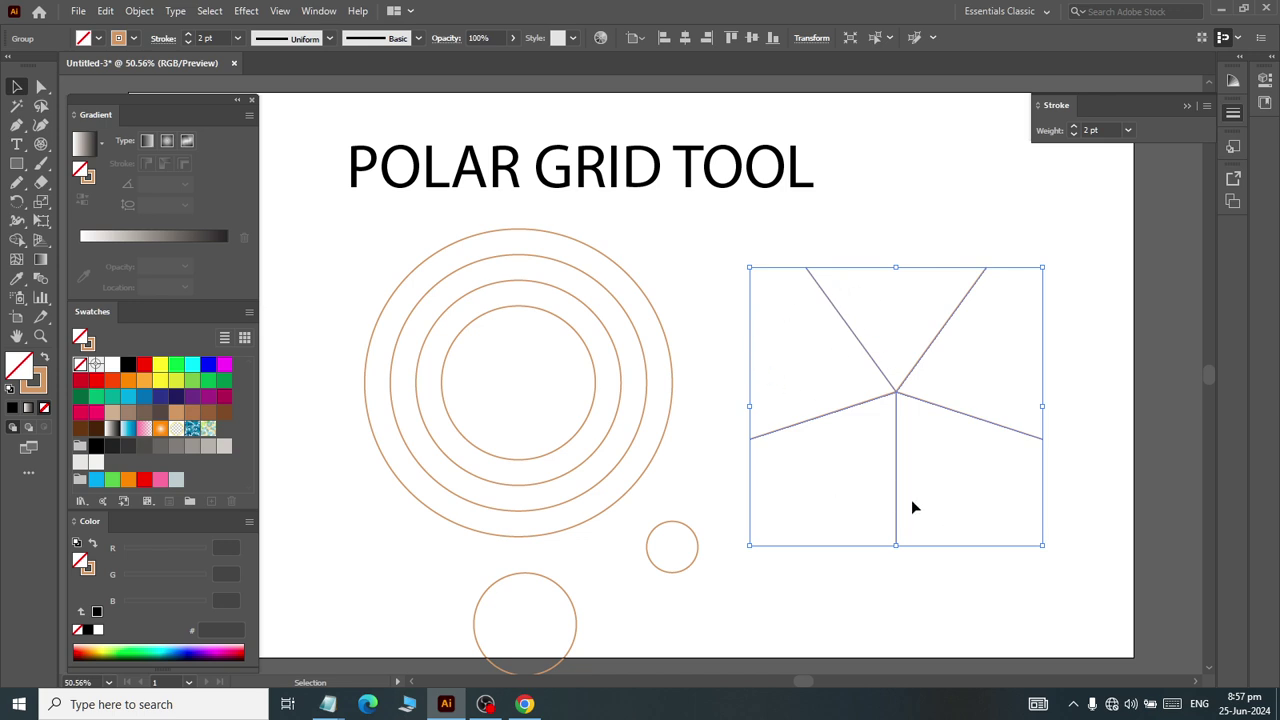
- Ungroup the radial lines and scatter three of them toward the lower right
left_click(139, 11)
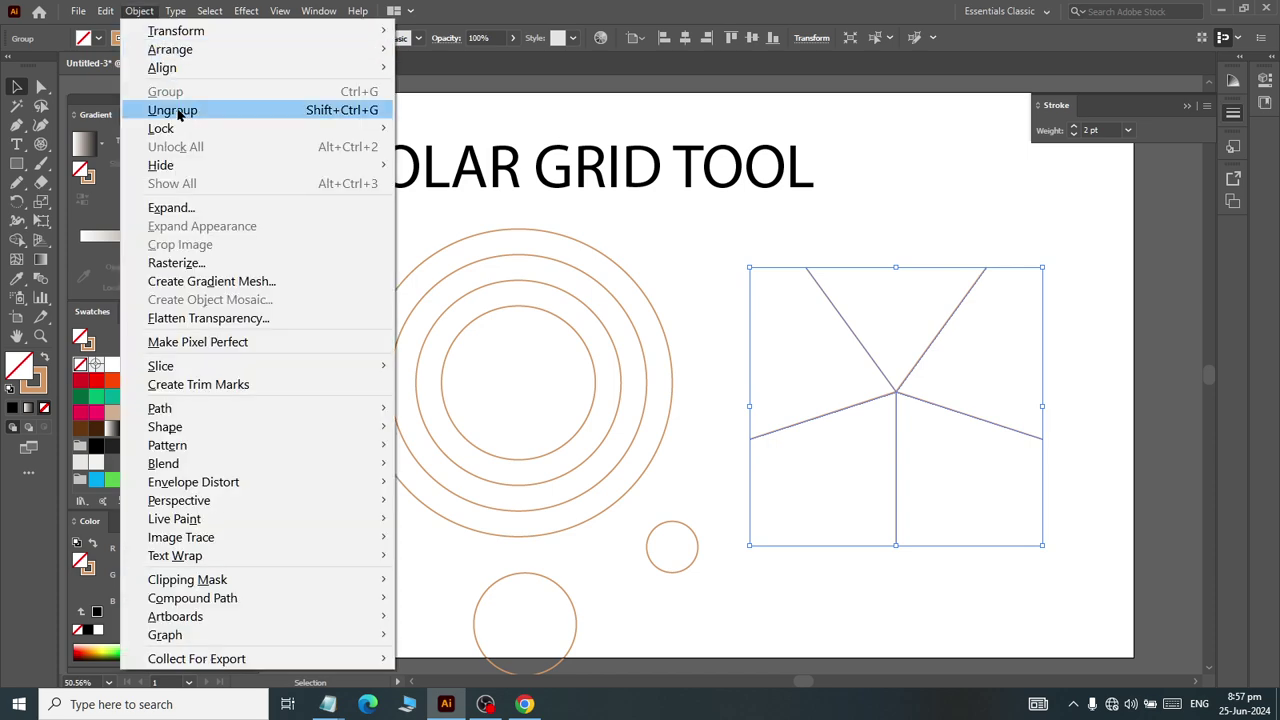
left_click(182, 109)
left_click(1014, 346)
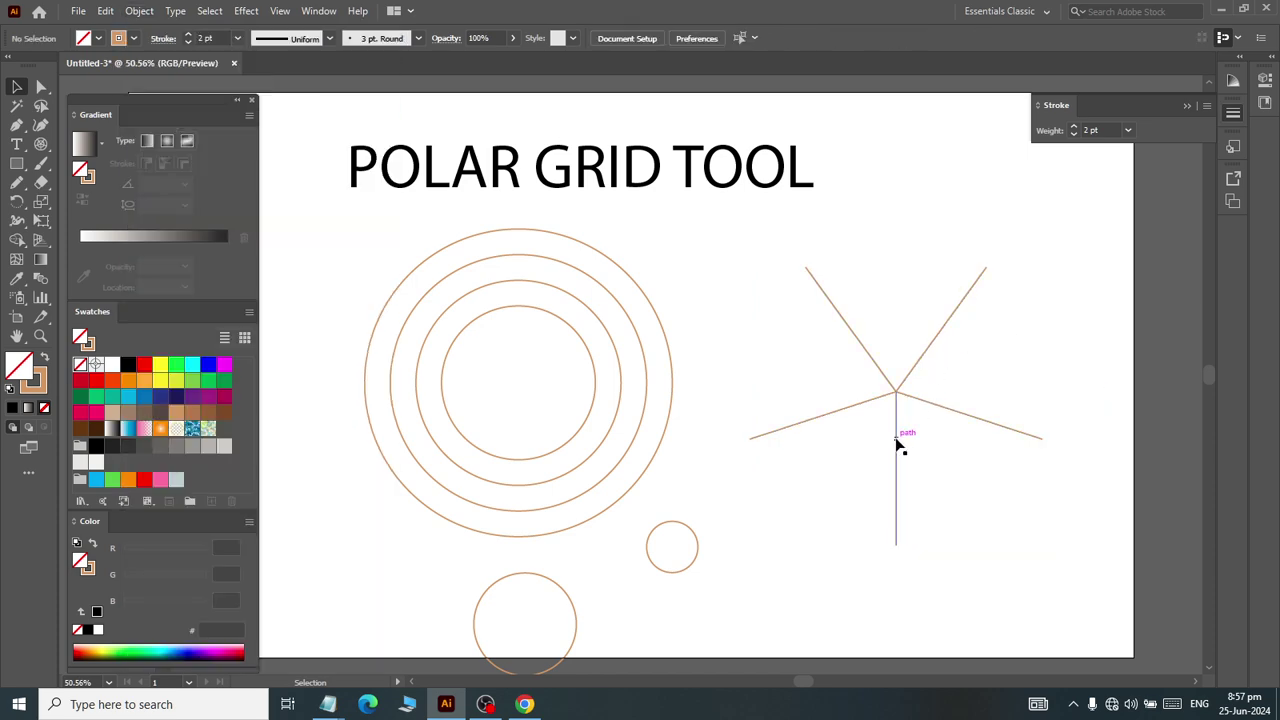
left_click_drag(898, 445, 997, 603)
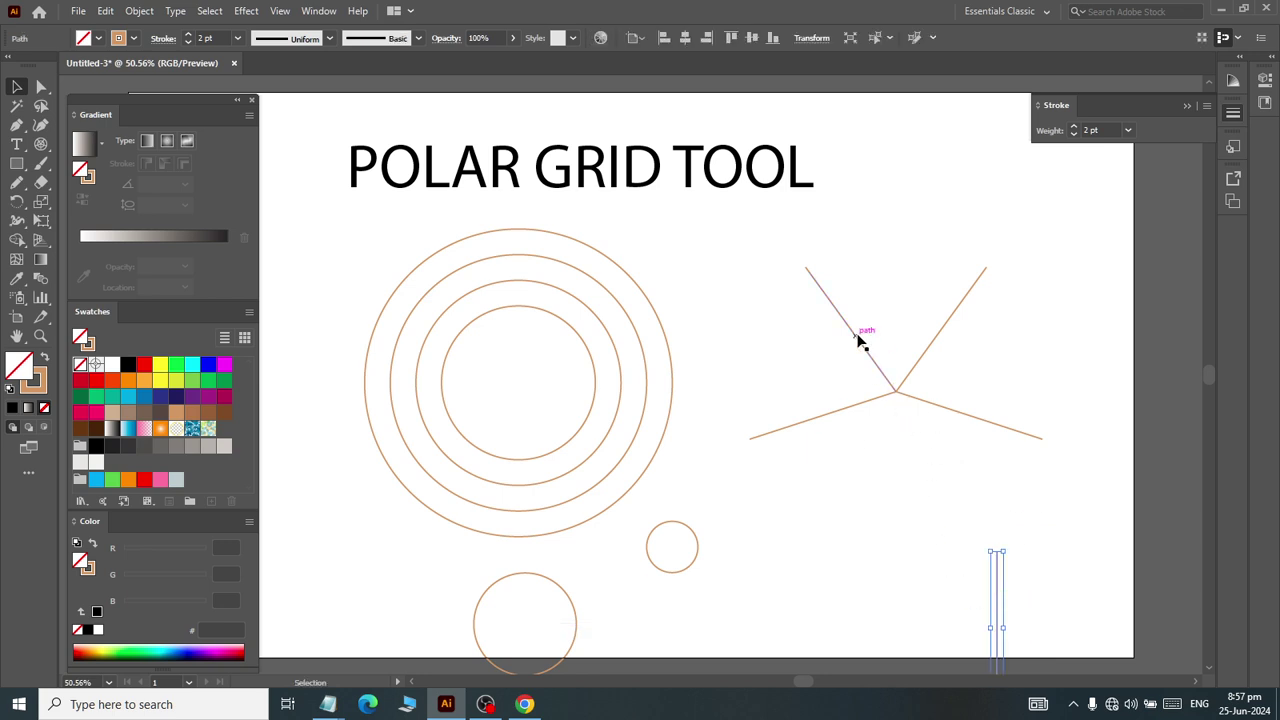
left_click_drag(858, 340, 871, 593)
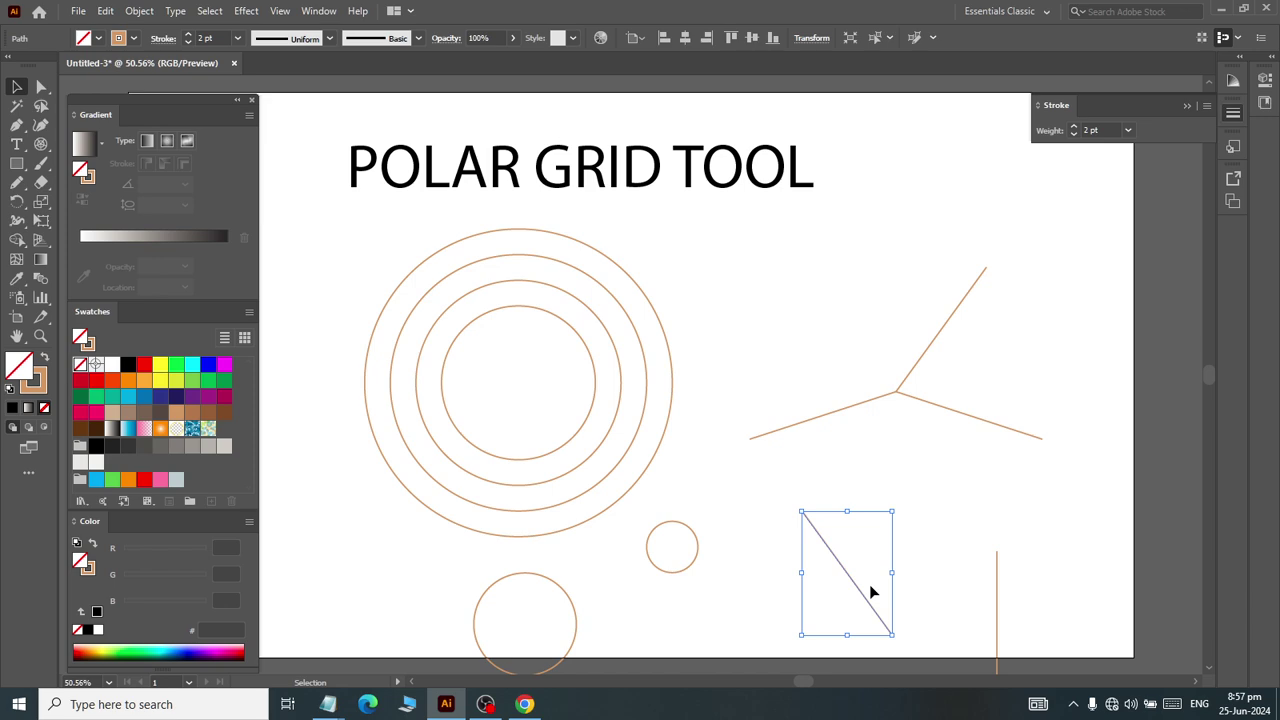
left_click_drag(952, 410, 1003, 501)
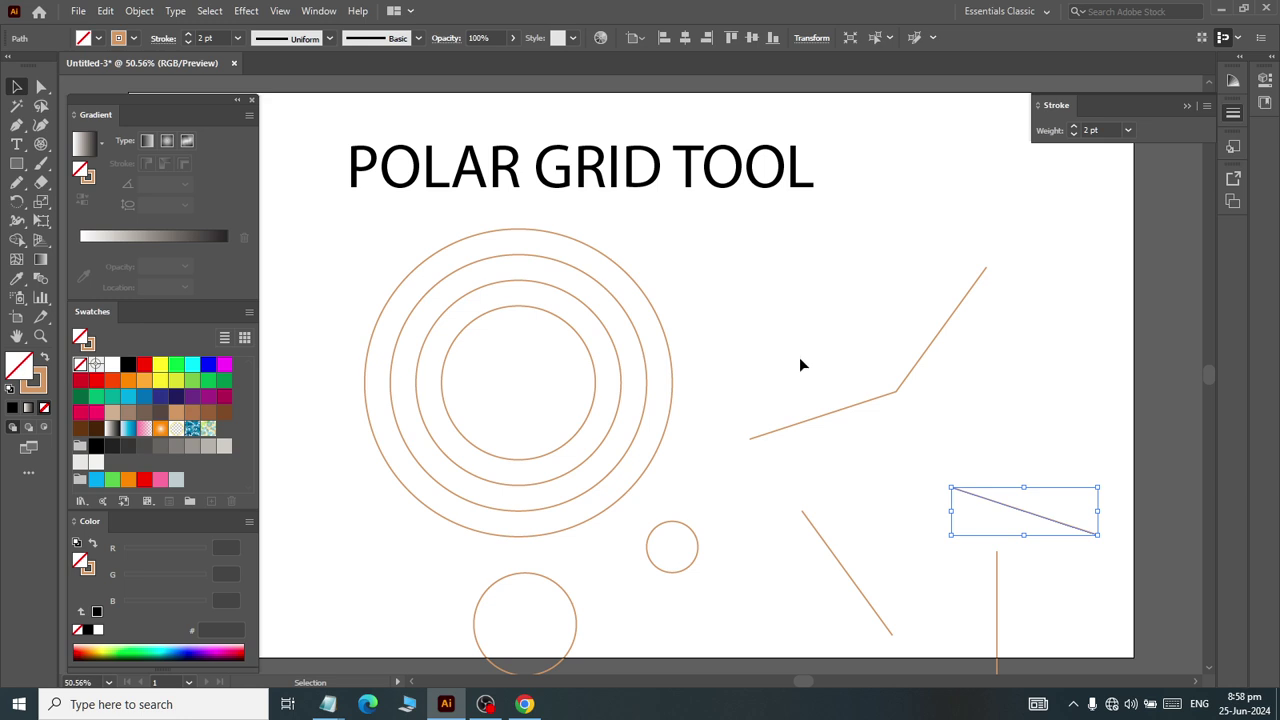
- Move the second circle to the upper right and place the diagonal line onto the rings
left_click(494, 258)
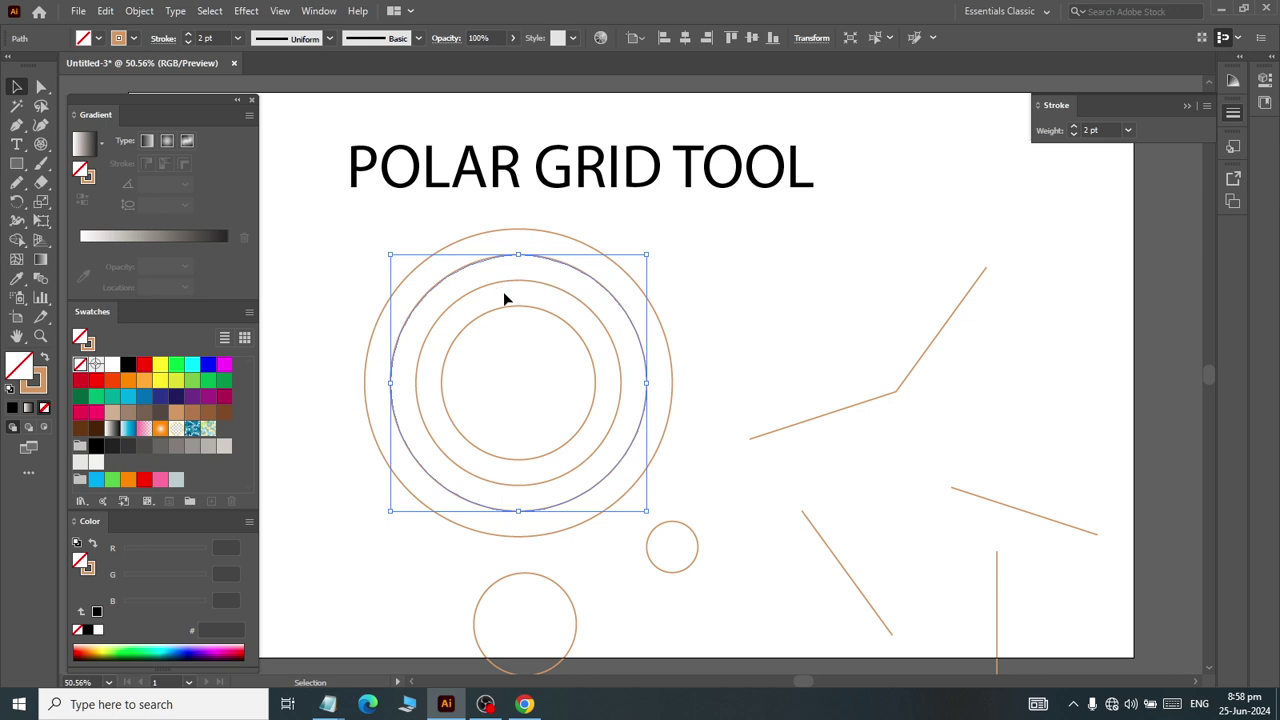
left_click_drag(500, 288, 889, 228)
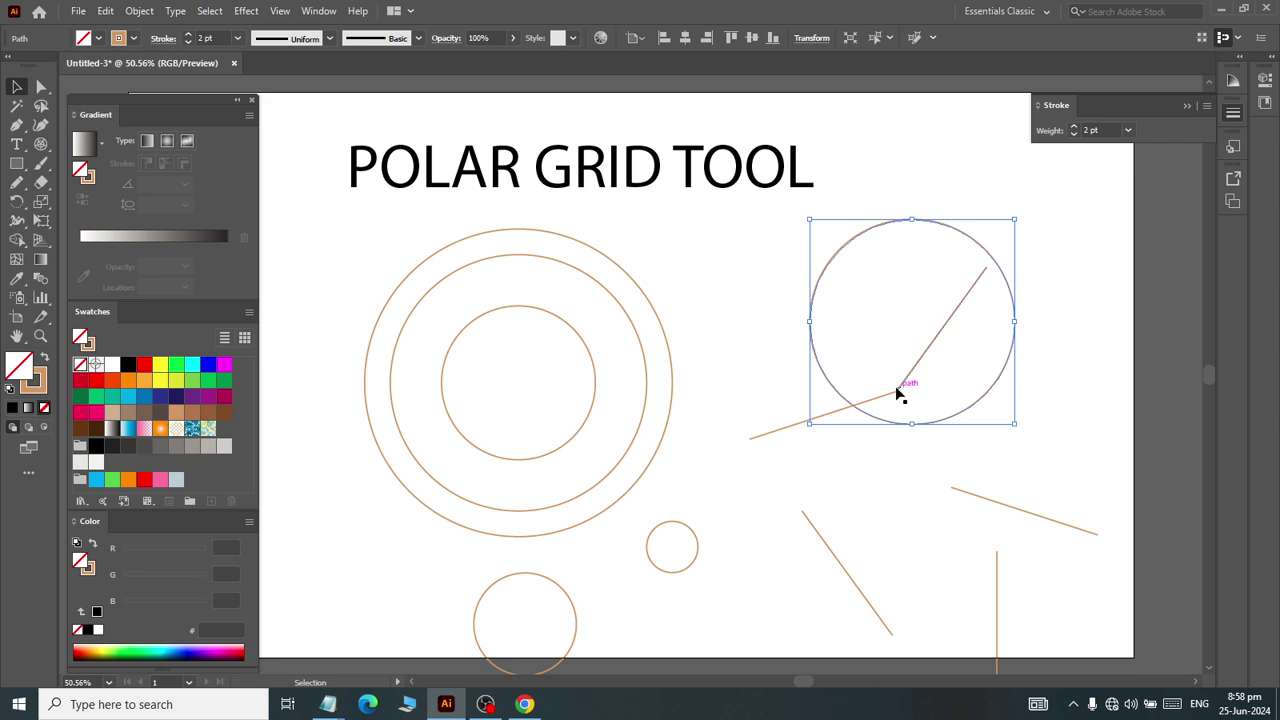
left_click_drag(897, 393, 518, 386)
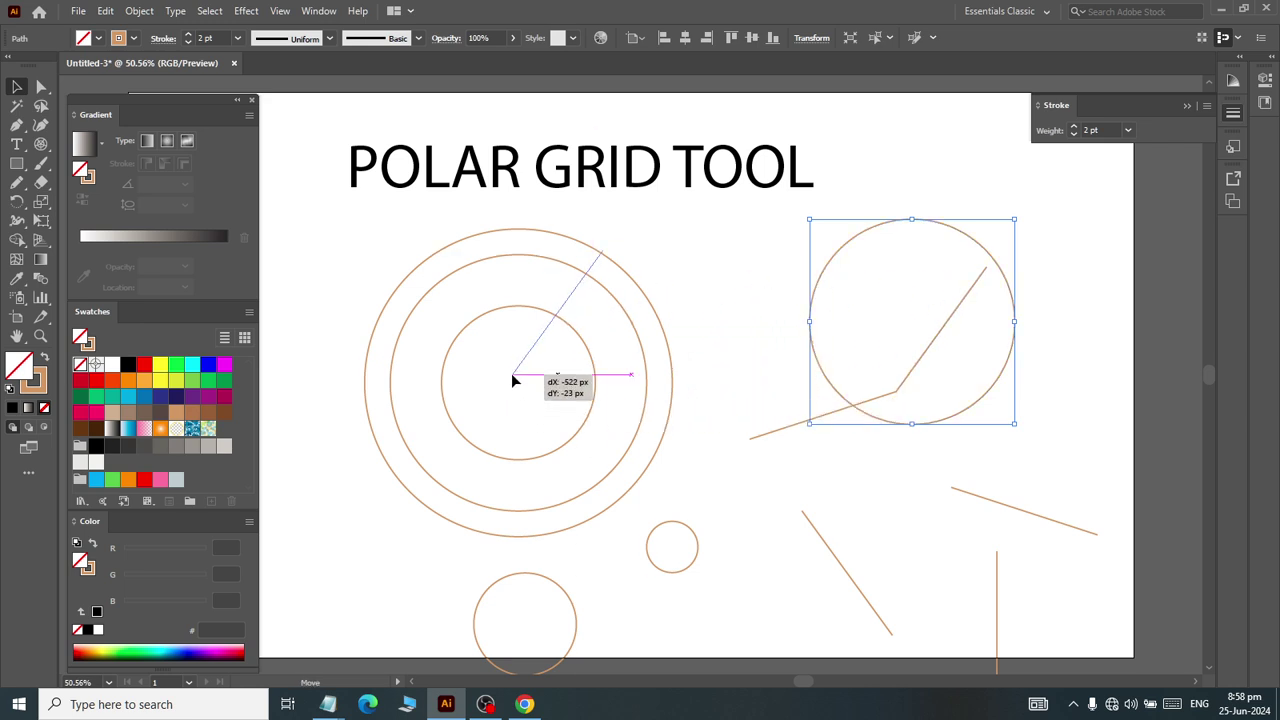
left_click(866, 485)
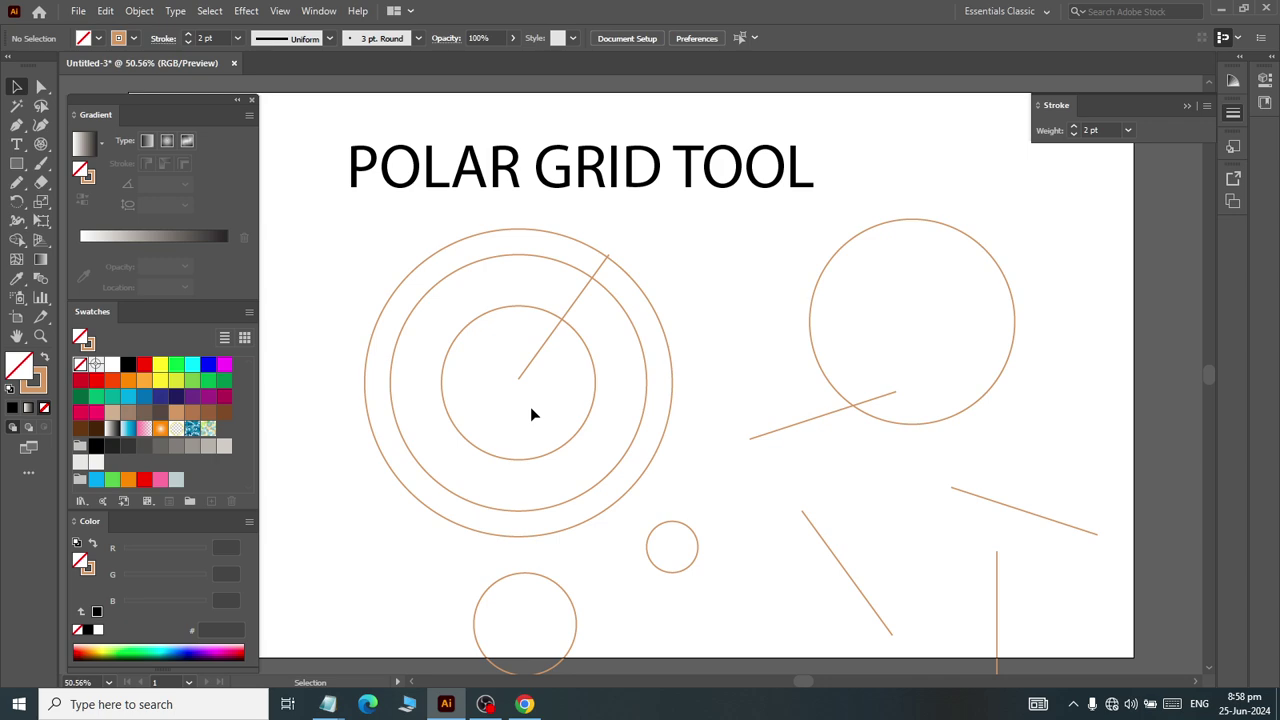
- Delete all the scattered grid pieces and bring up Polar Grid Tool Options (418 px, 5 and 5 dividers)
left_click_drag(346, 257, 1187, 653)
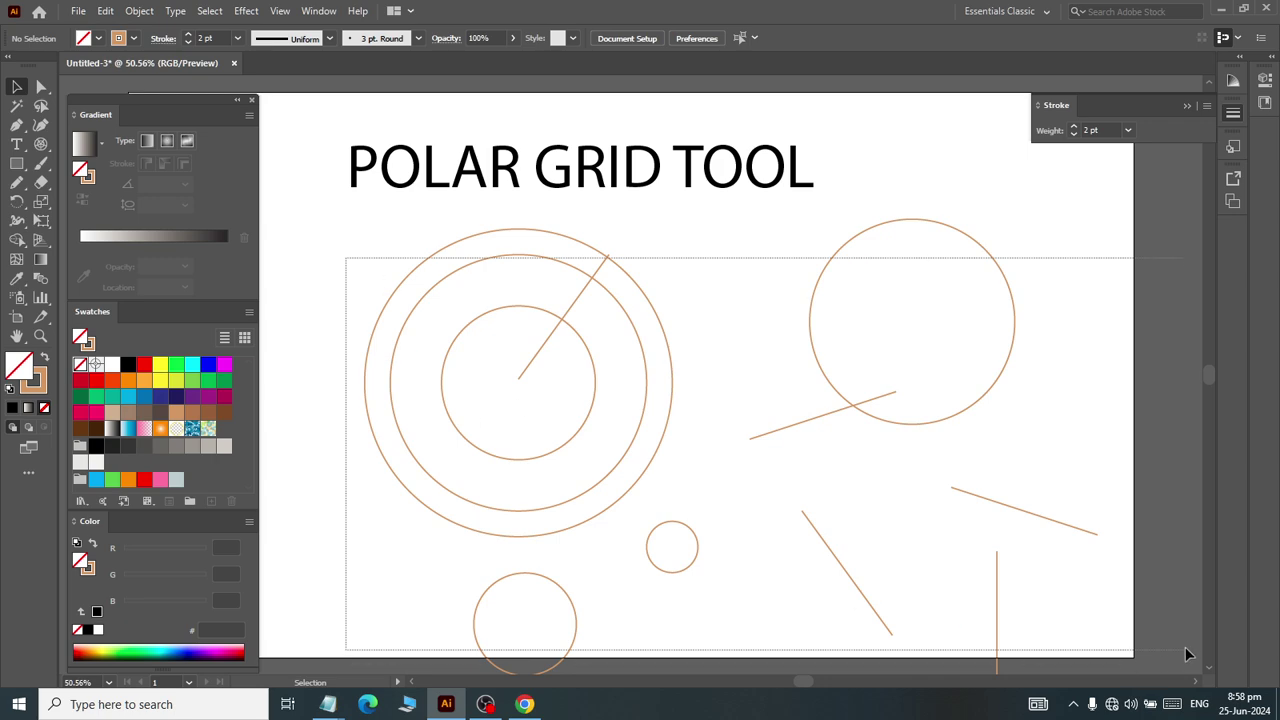
key("Delete")
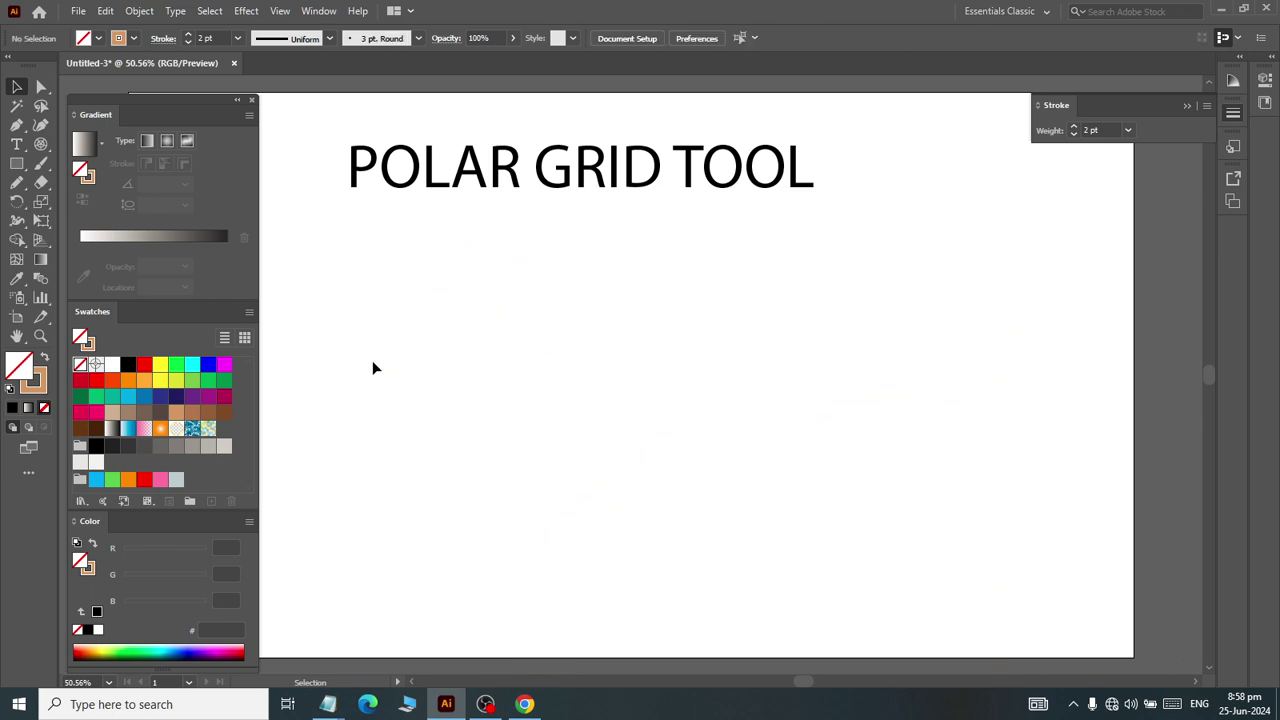
left_click(40, 145)
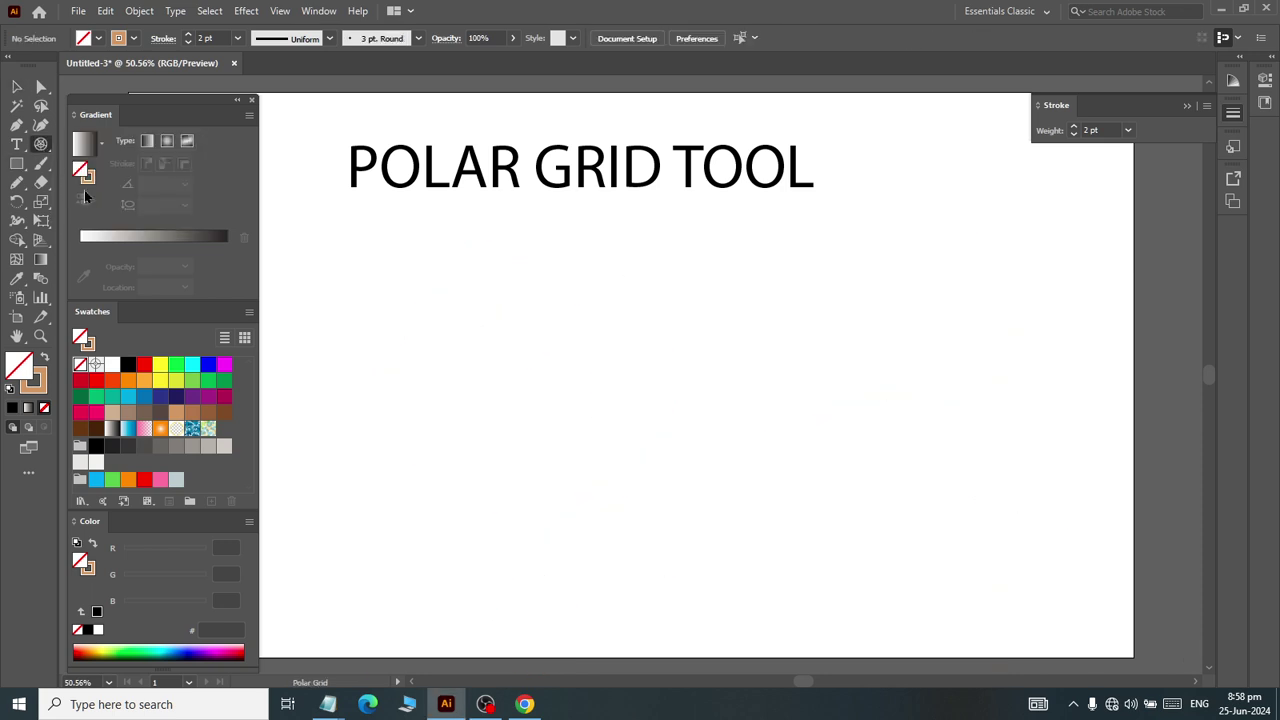
left_click(547, 443)
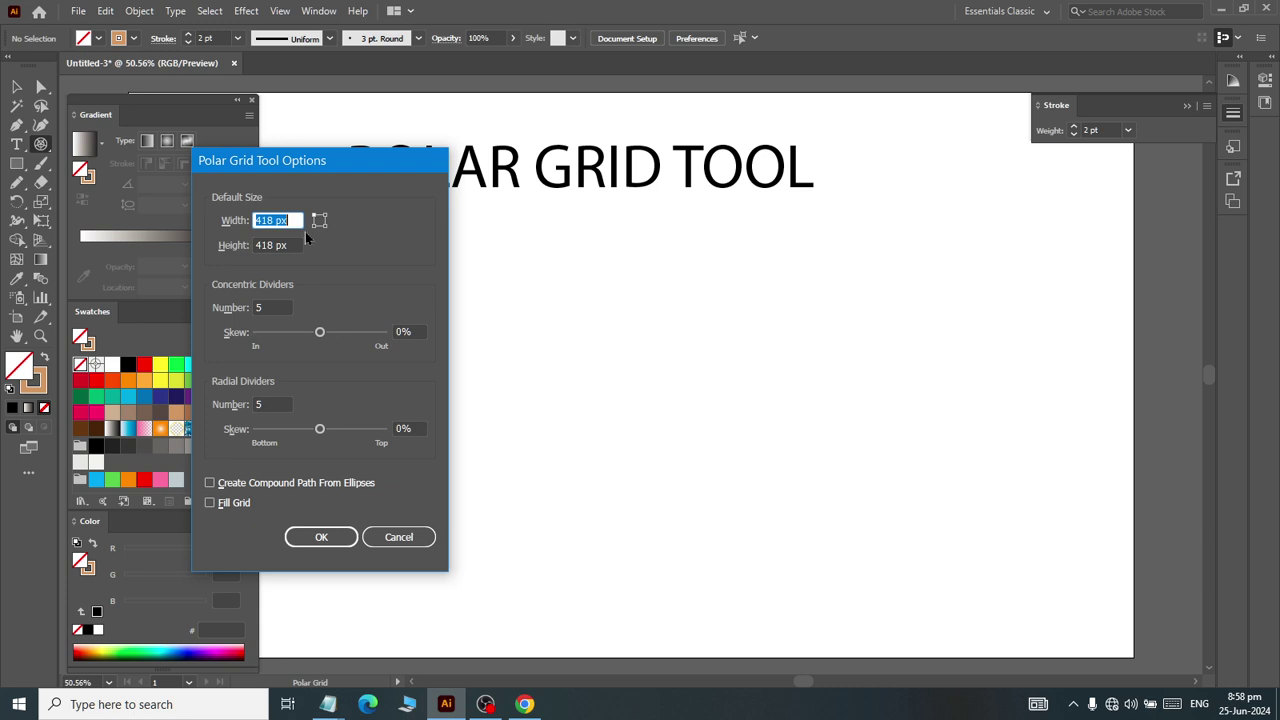
- Create a 418 px polar grid with 10 concentric dividers and centre it below the title
double_click(264, 308)
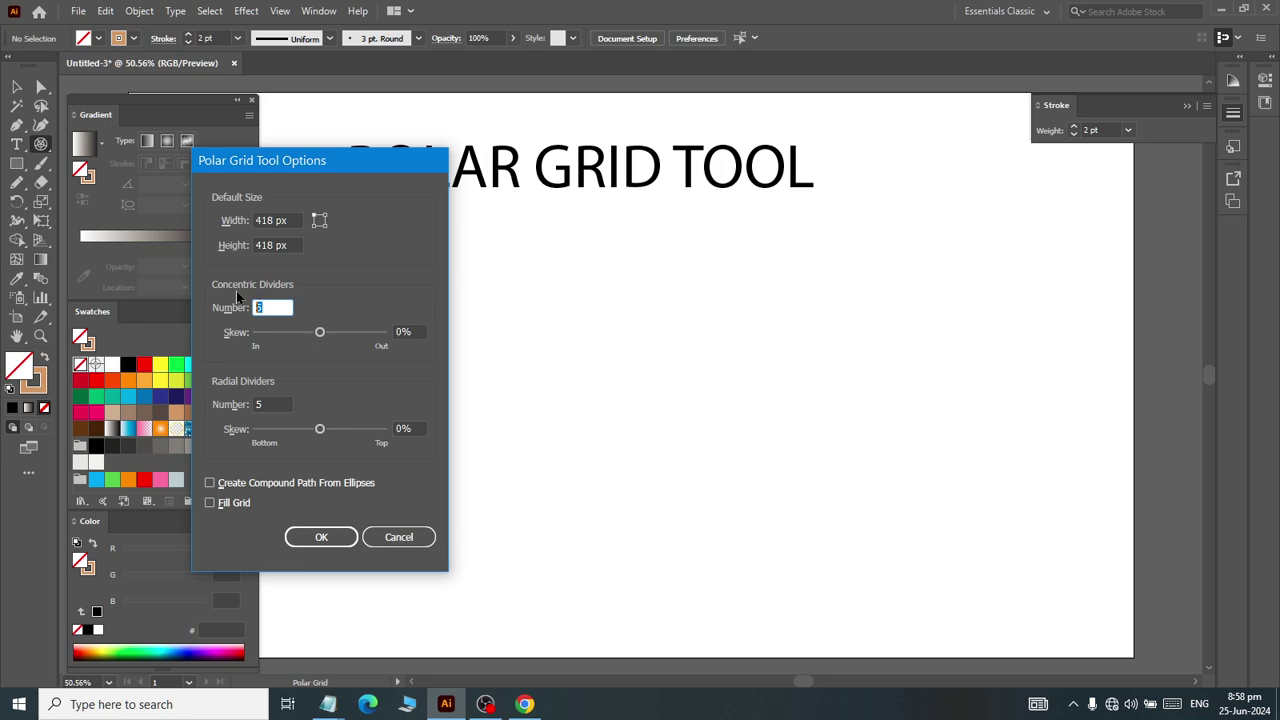
type("10")
left_click(318, 539)
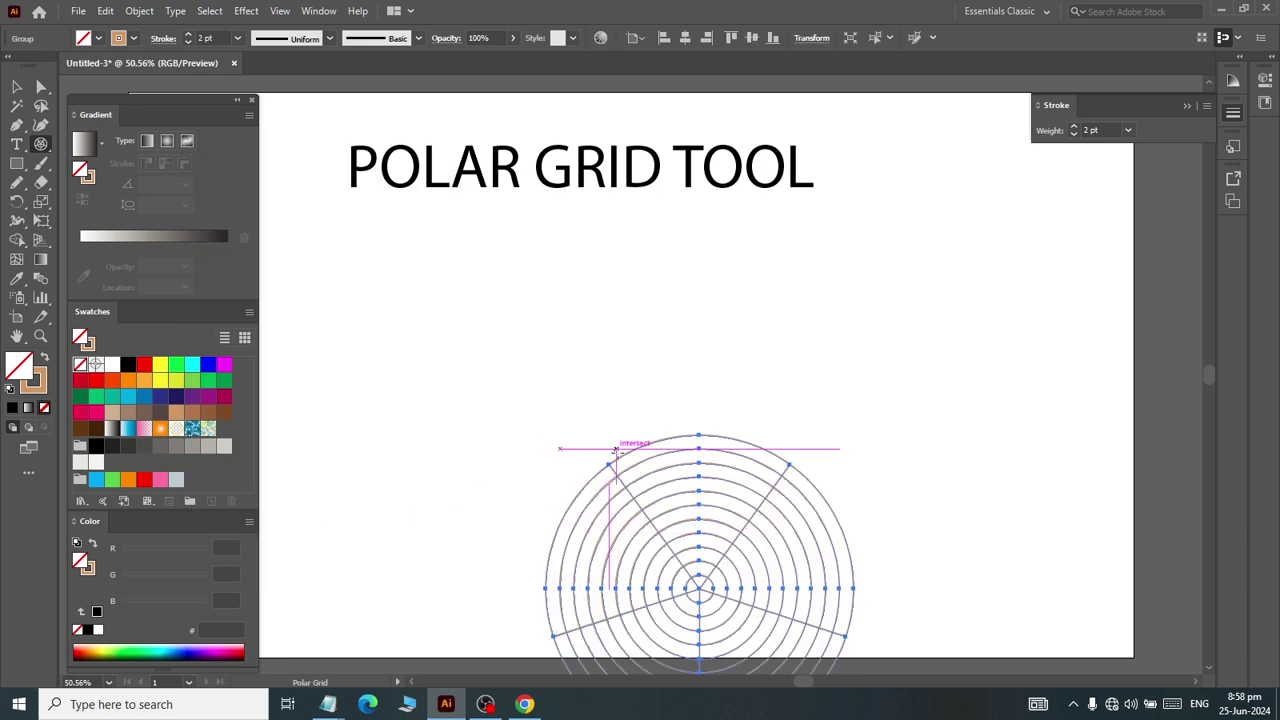
left_click(18, 88)
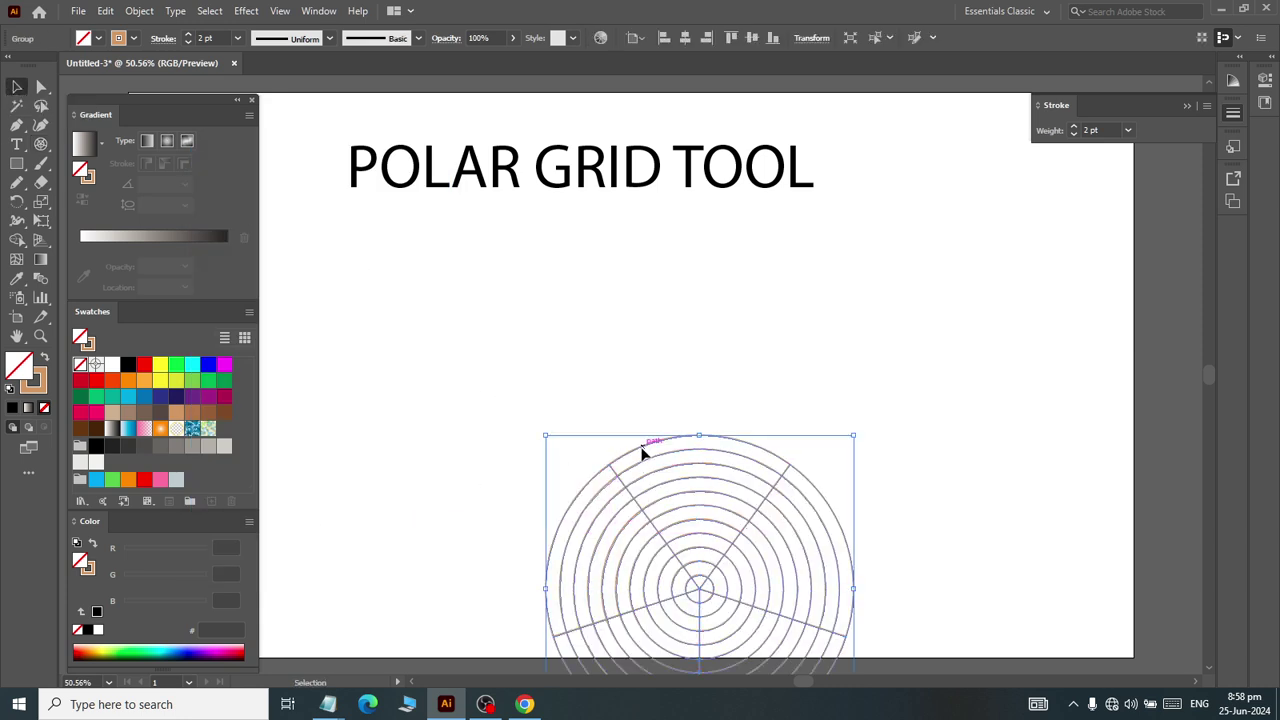
left_click_drag(648, 449, 550, 292)
left_click(860, 420)
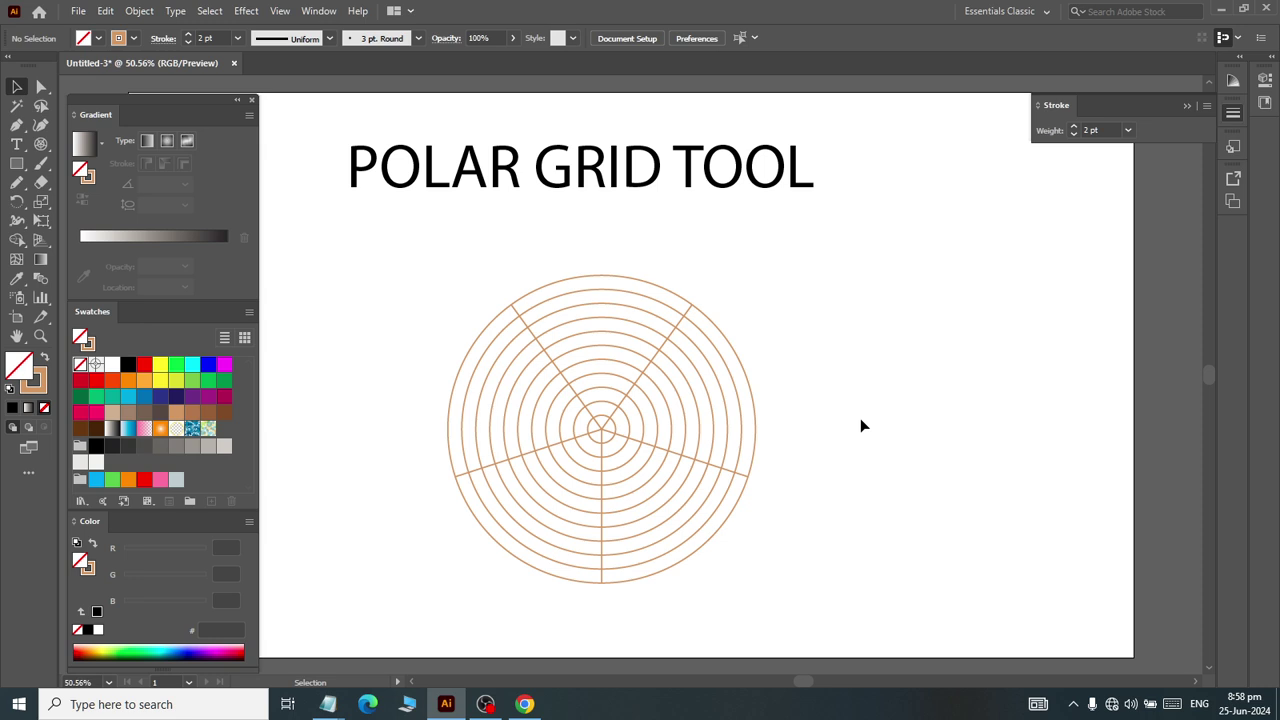
- Create a second grid with 5 concentric and 10 radial dividers and place it beside the first
left_click(41, 143)
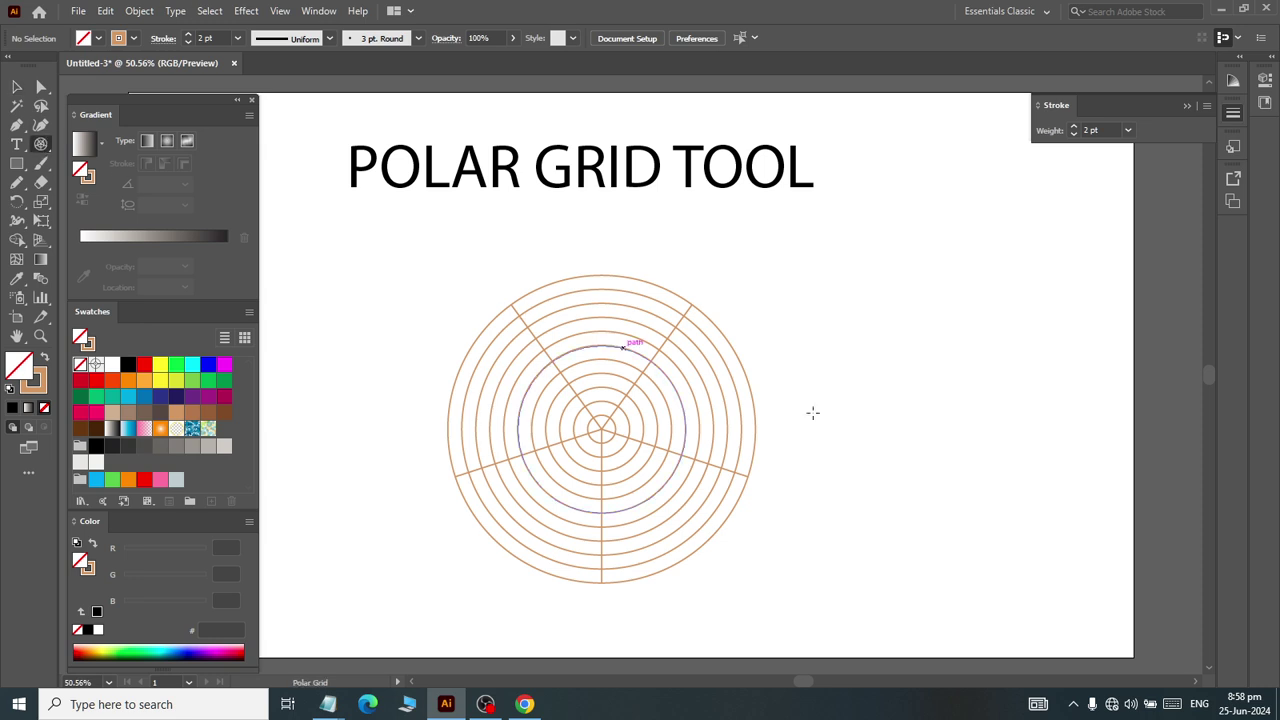
left_click(924, 407)
double_click(266, 307)
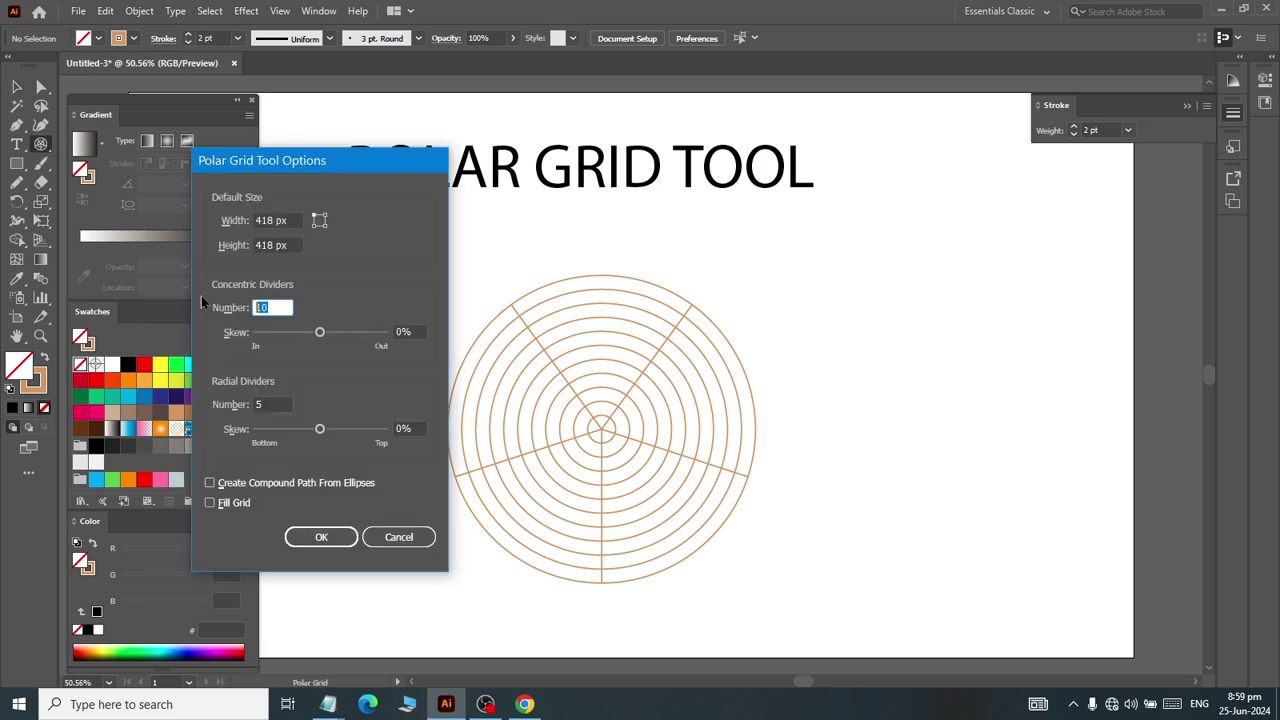
type("5")
double_click(275, 404)
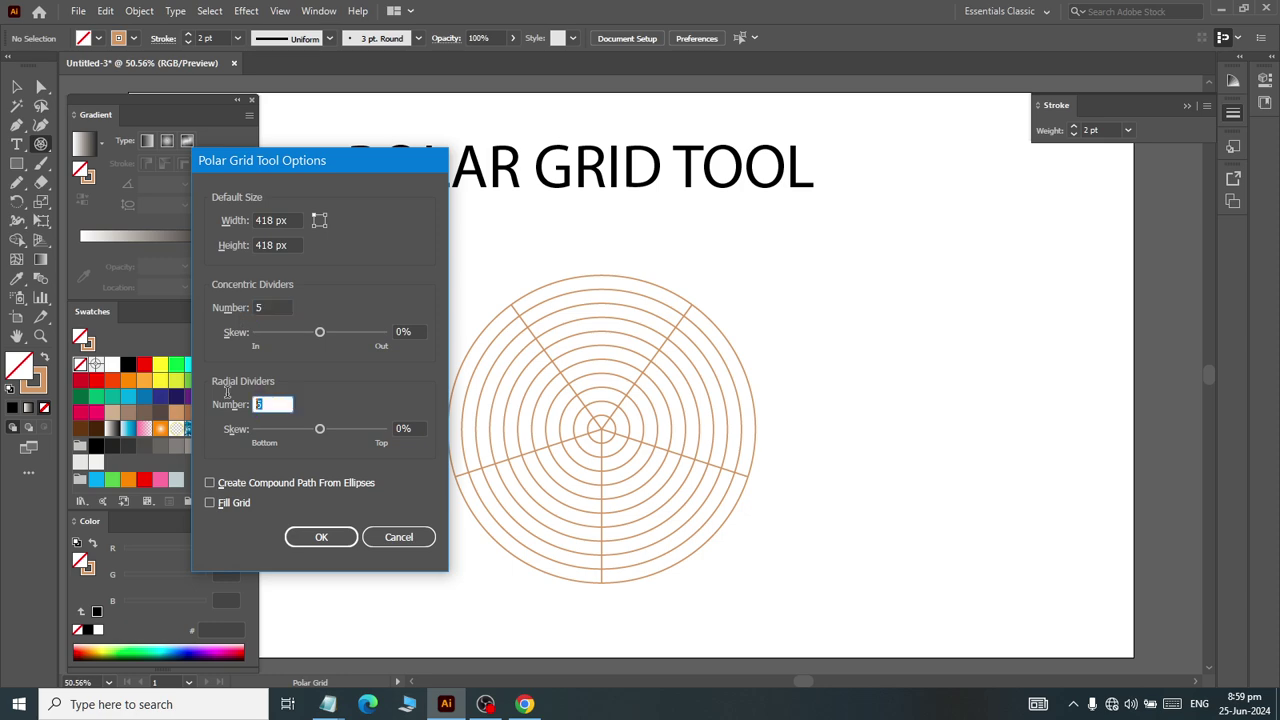
type("10")
left_click(321, 537)
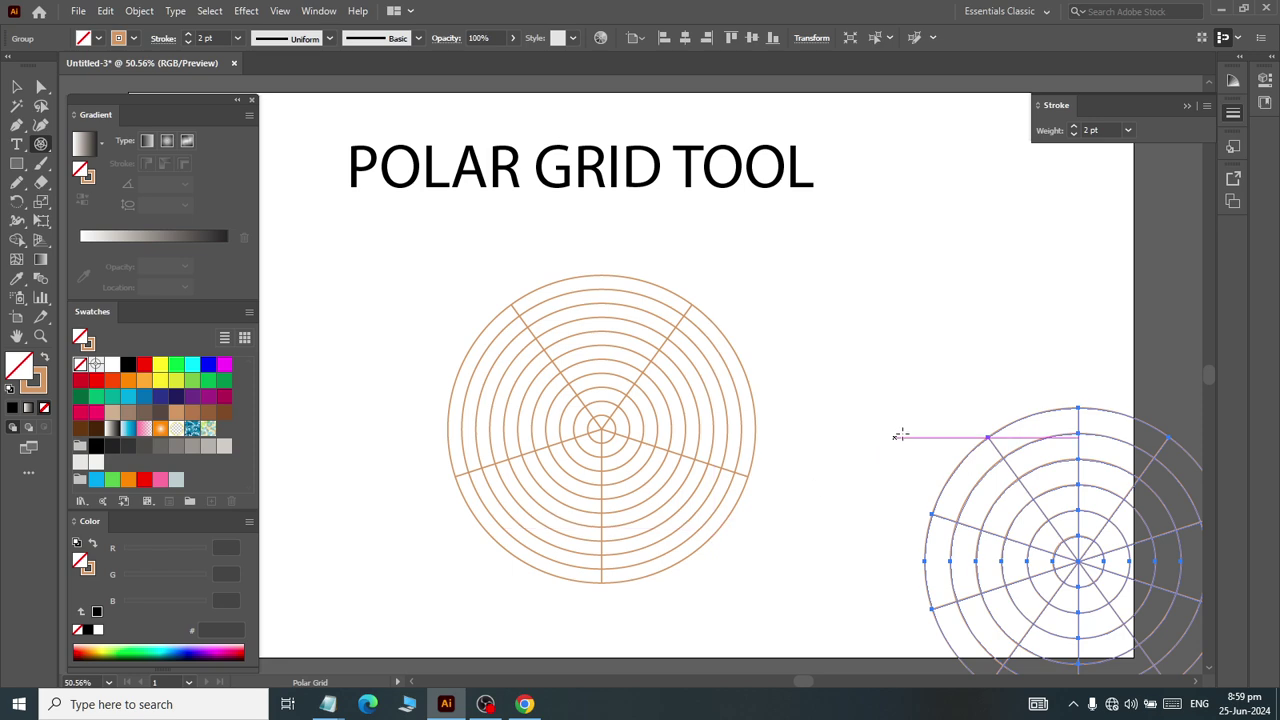
left_click(17, 87)
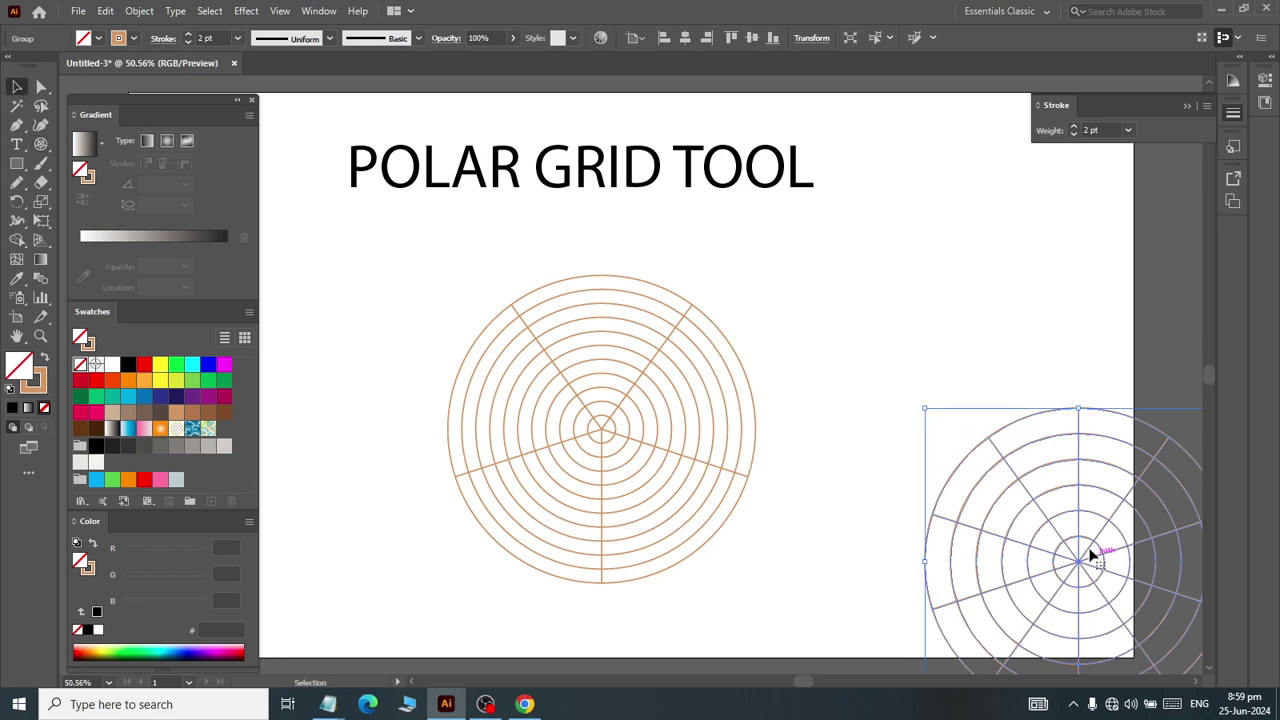
left_click_drag(1068, 534, 963, 394)
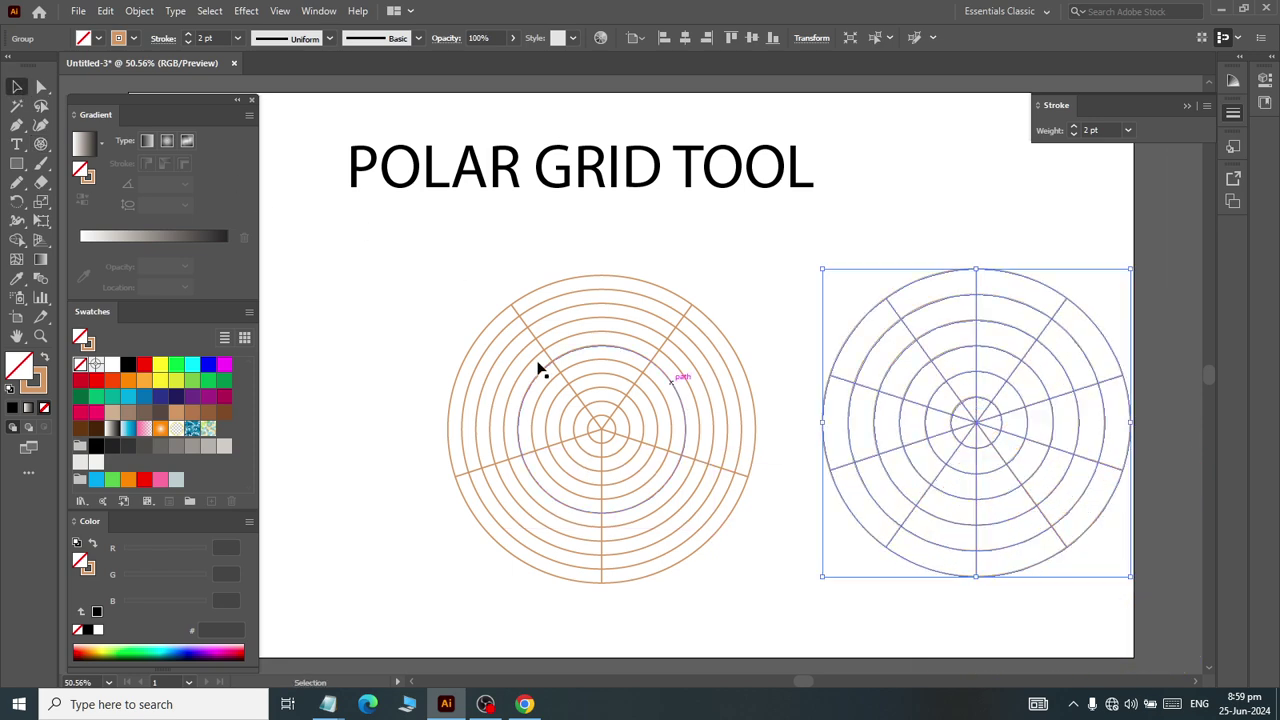
- Cancel the polar grid settings, then select both grids and delete them
left_click(41, 146)
left_click(320, 374)
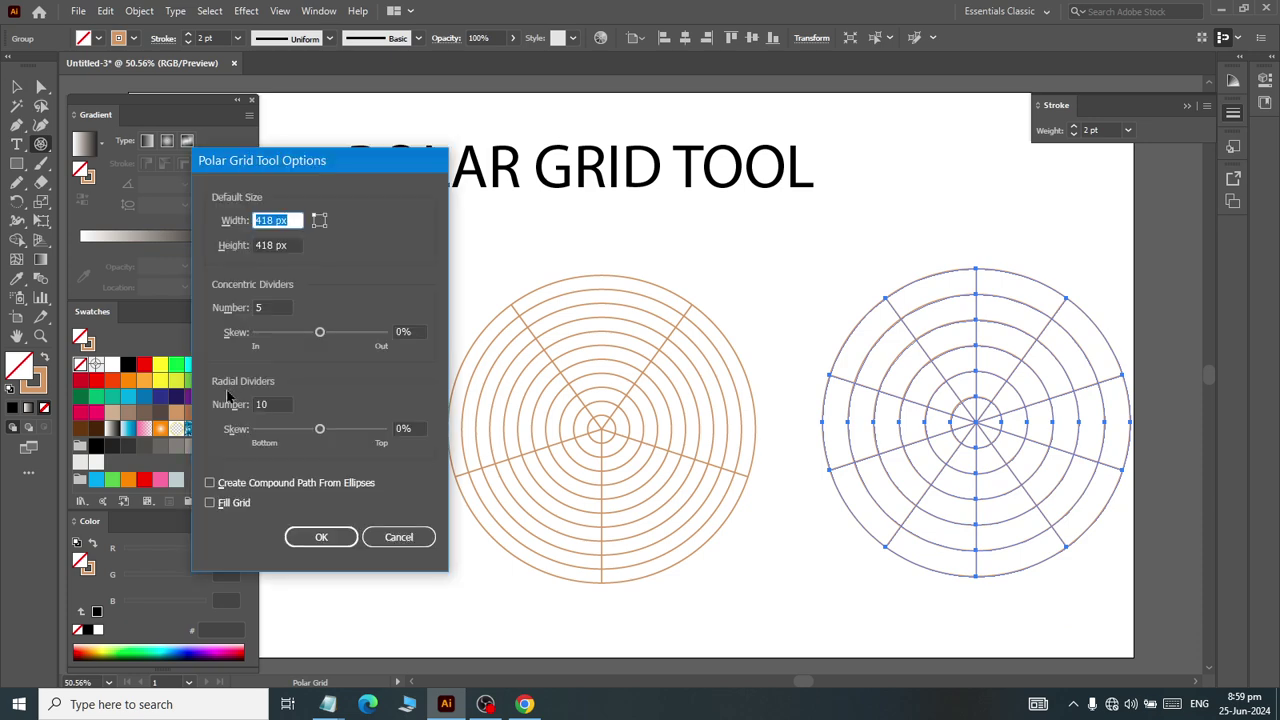
left_click(393, 537)
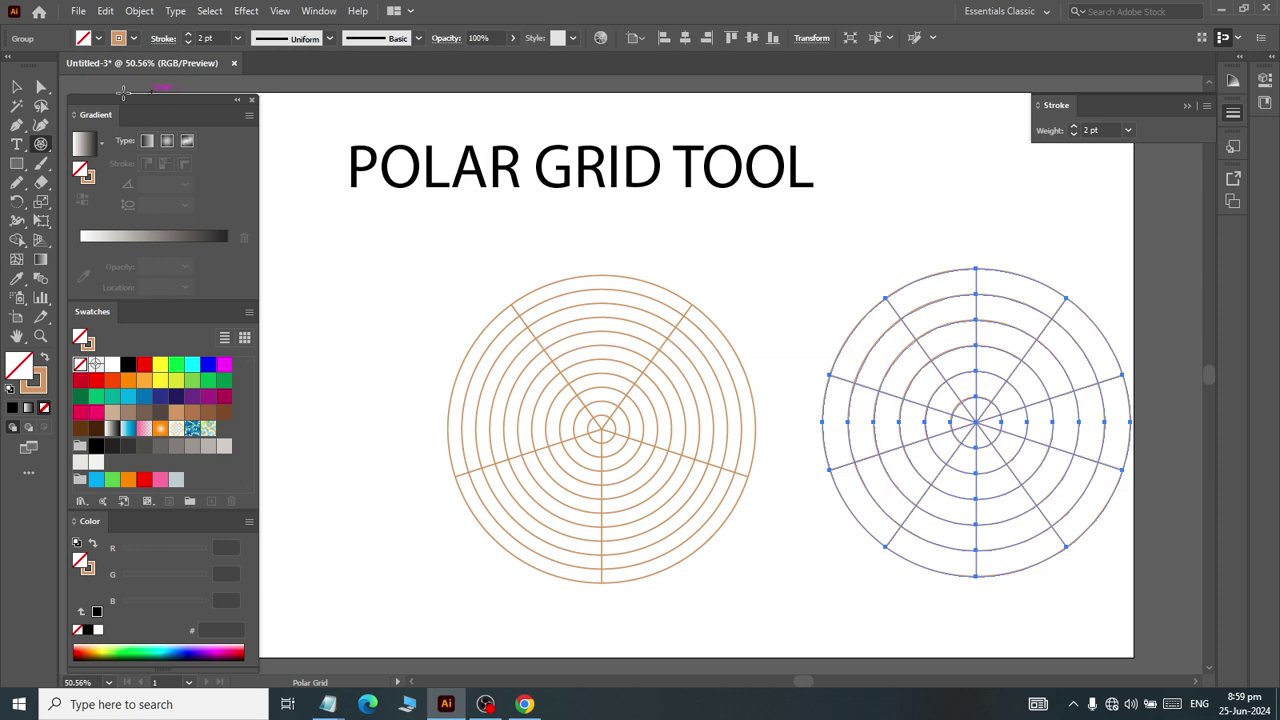
key("v")
left_click_drag(416, 296, 977, 552)
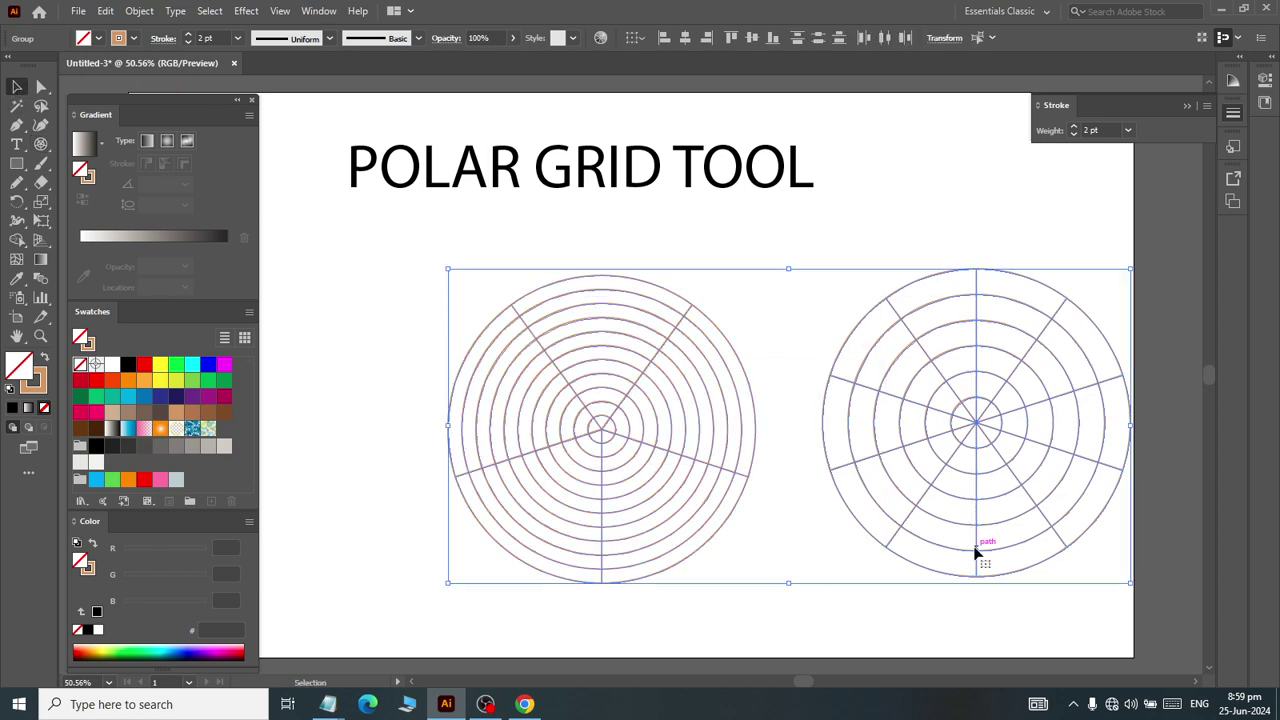
key("Delete")
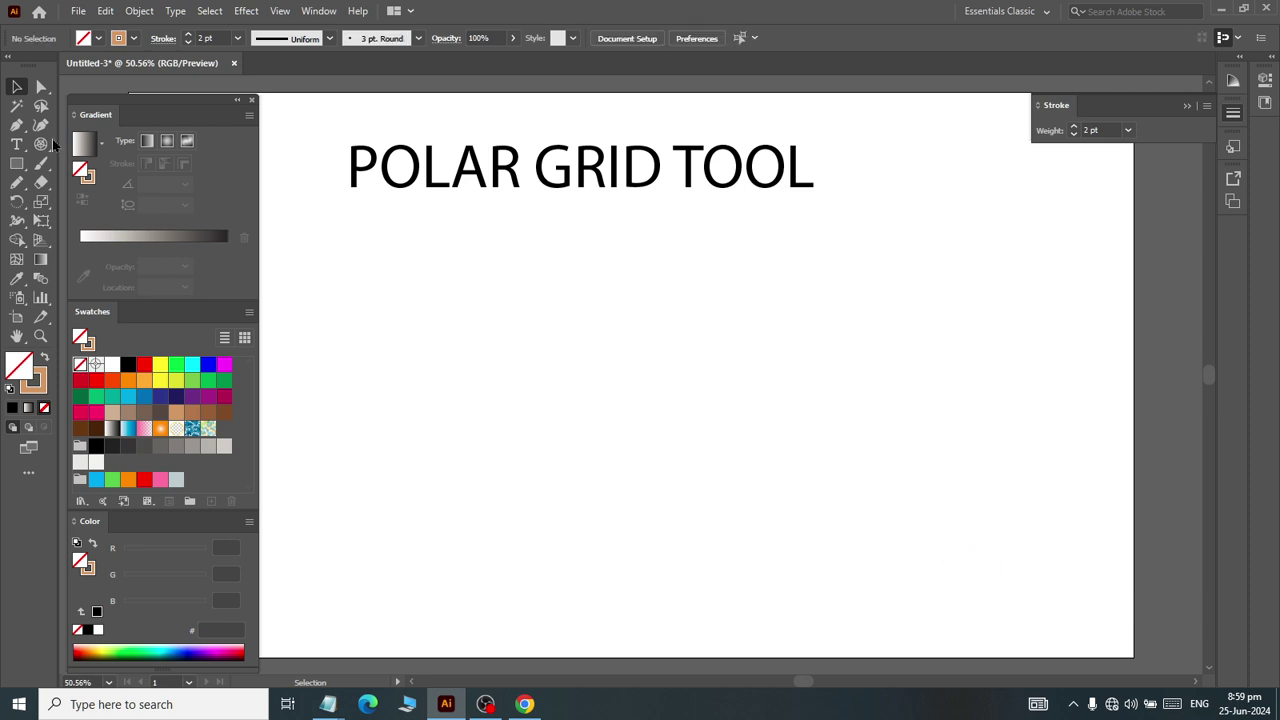
left_click(41, 143)
left_click(631, 430)
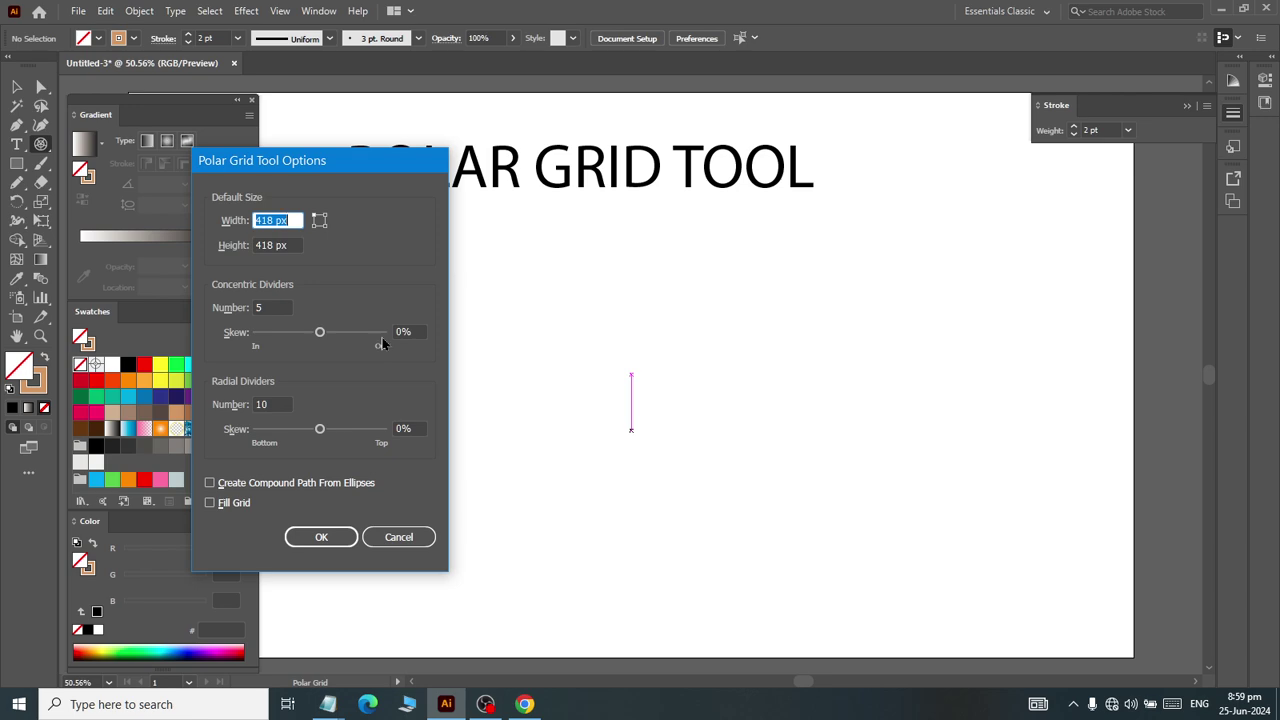
type("500")
key("Tab")
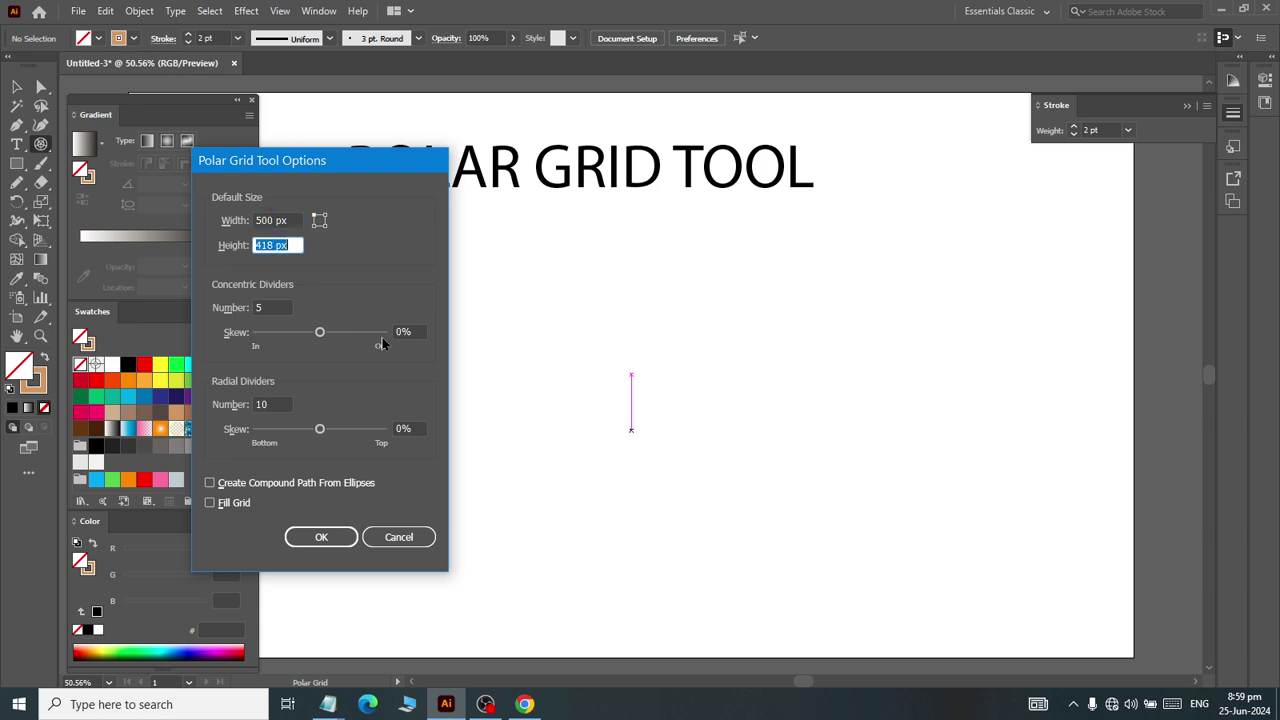
type("500")
key("shift+Tab")
key("Down")
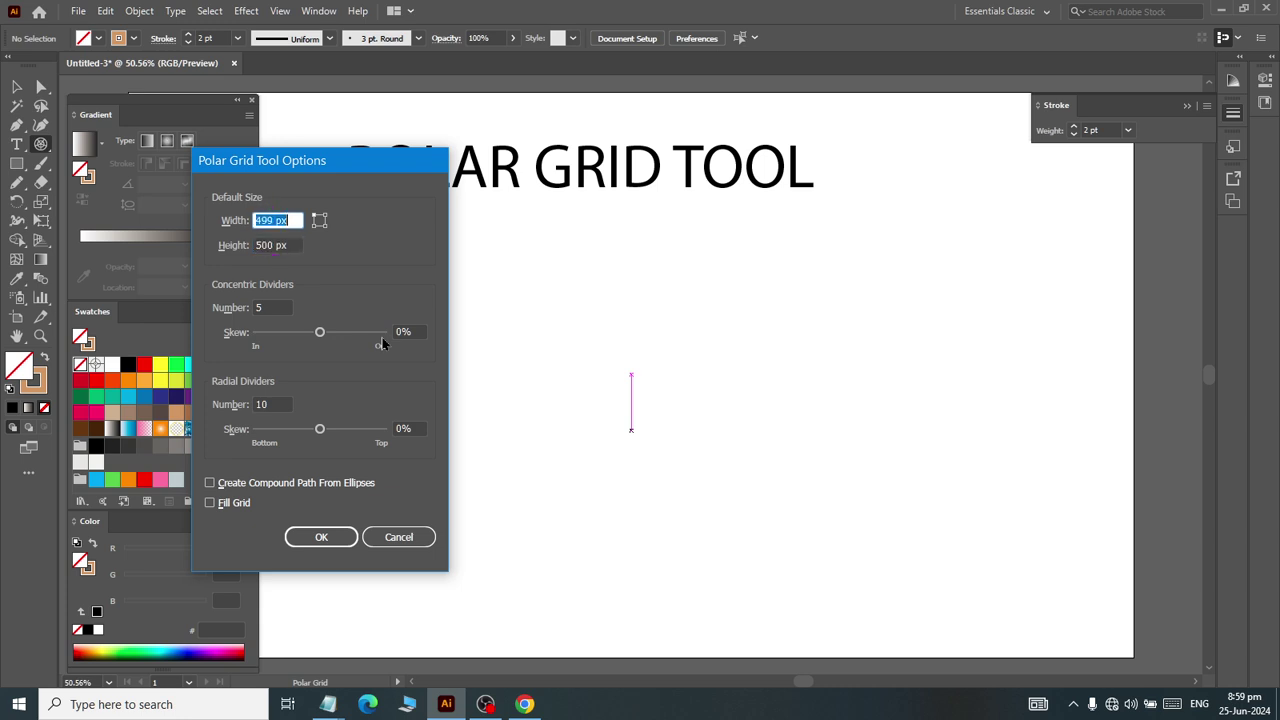
key("Tab")
type("700")
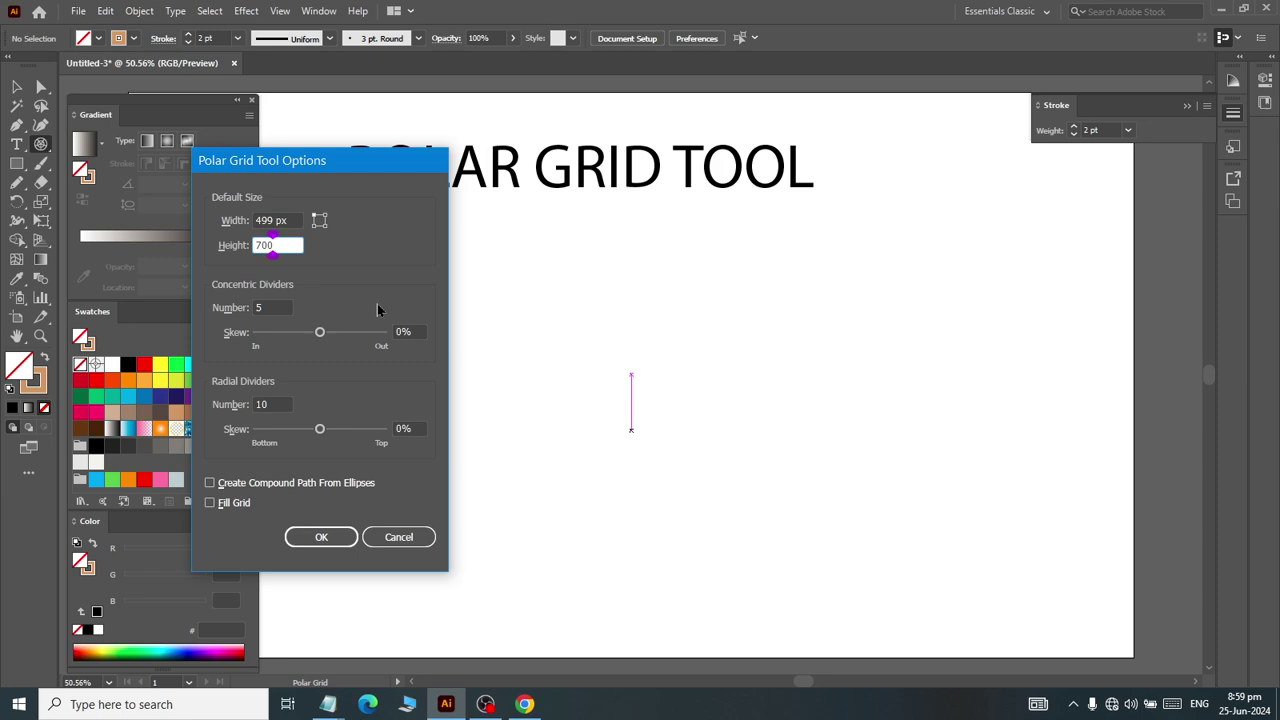
left_click(320, 537)
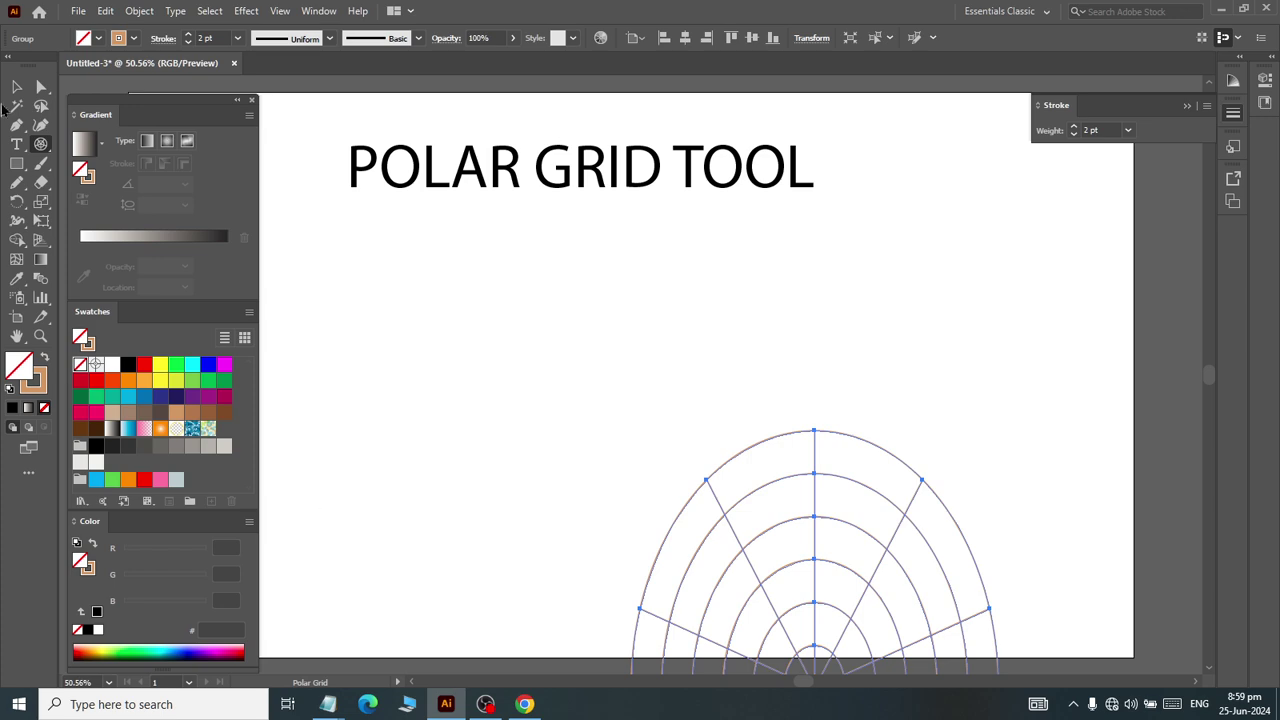
left_click(16, 88)
left_click_drag(851, 577, 636, 350)
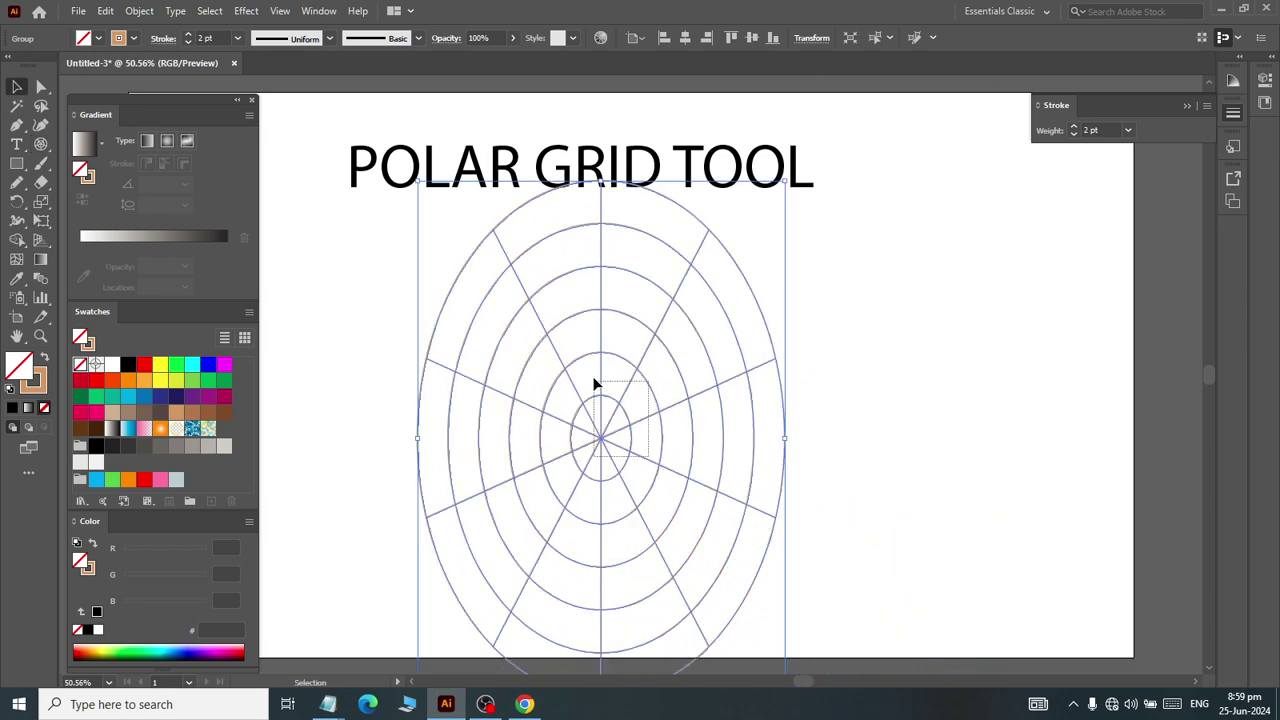
left_click_drag(592, 398, 568, 345)
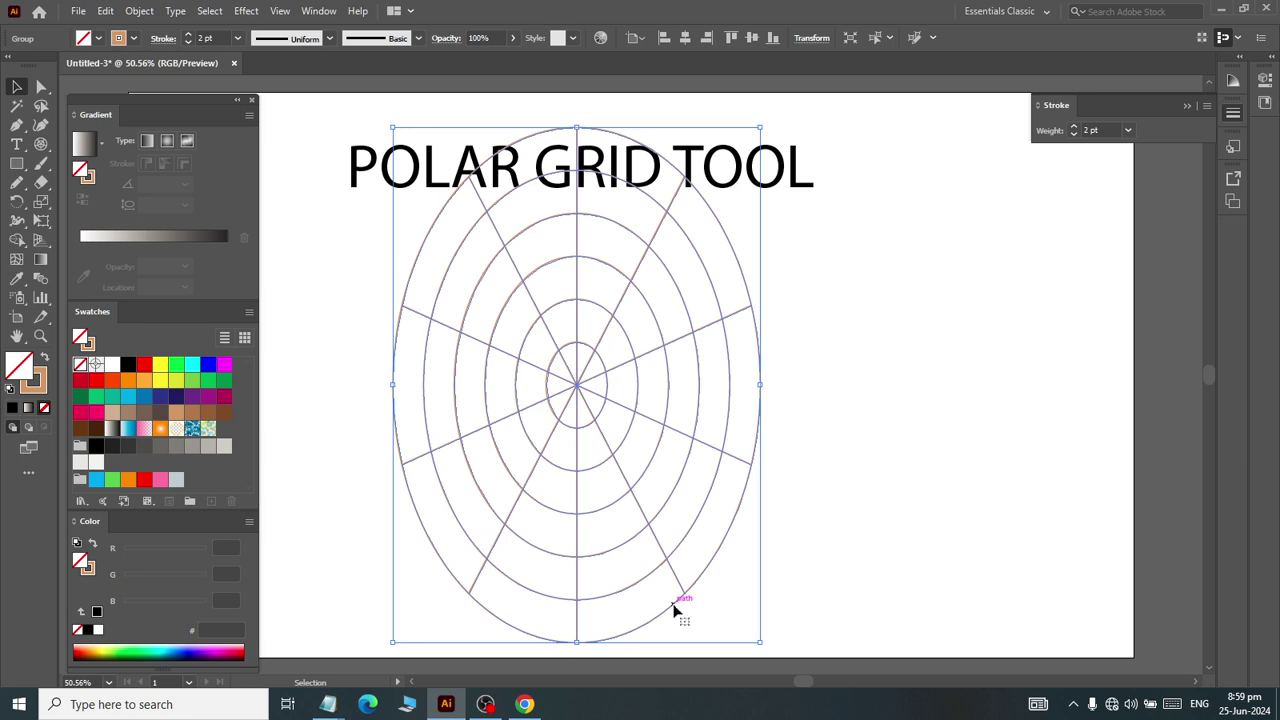
key("Delete")
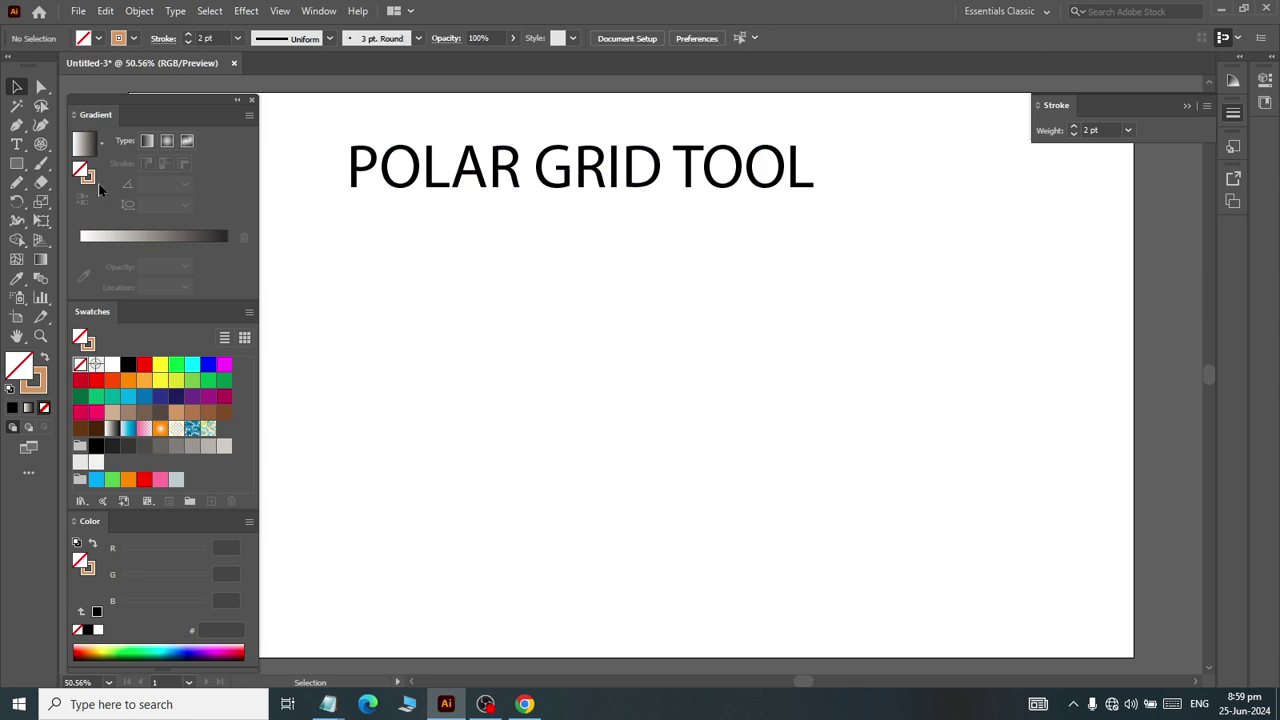
- Create a wide polar grid 1000 px wide and 500 px high
left_click(41, 145)
left_click(417, 345)
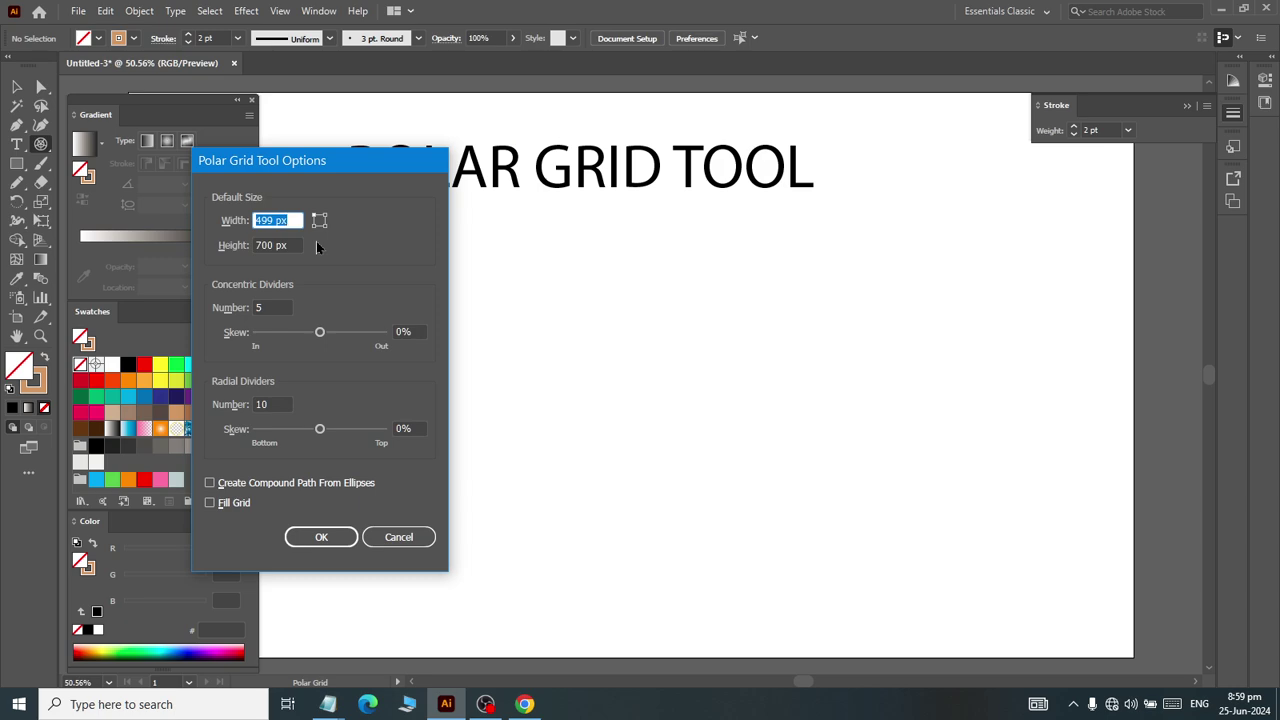
key("Tab")
type("500")
key("Tab")
key("BackSpace")
type("1000")
key("Return")
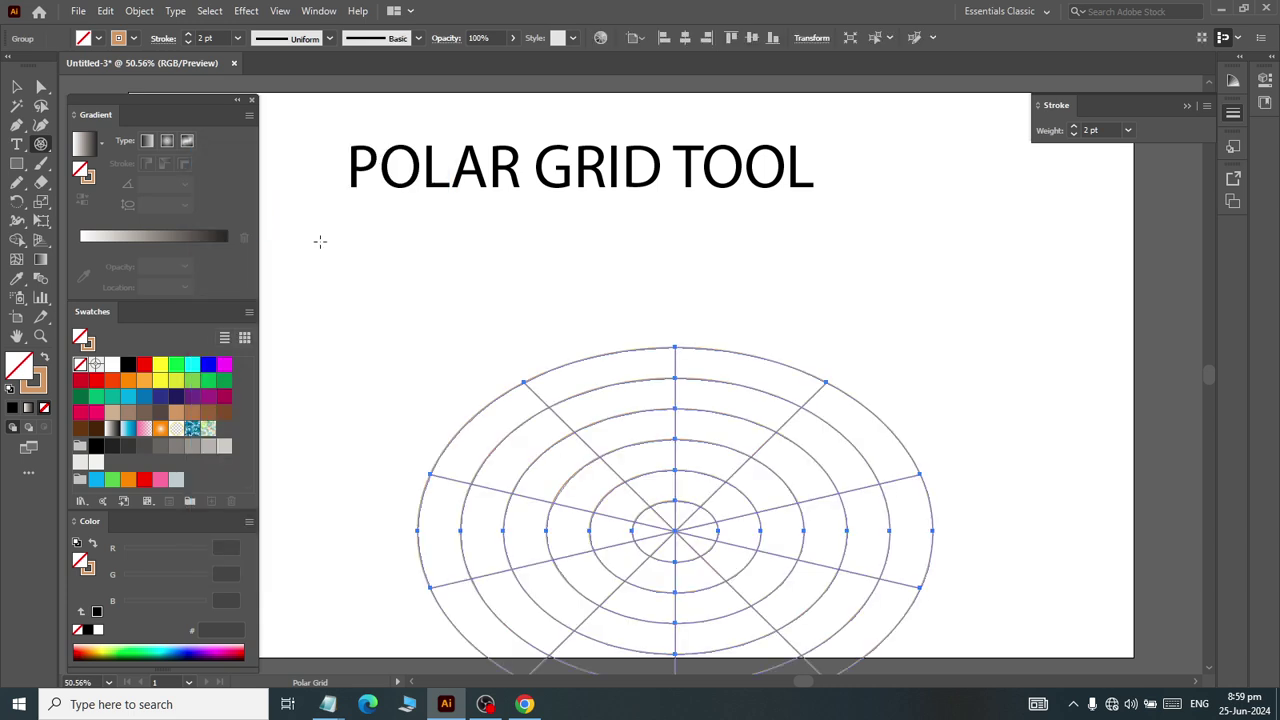
- Move the wide grid up and left, then select and delete it
key("v")
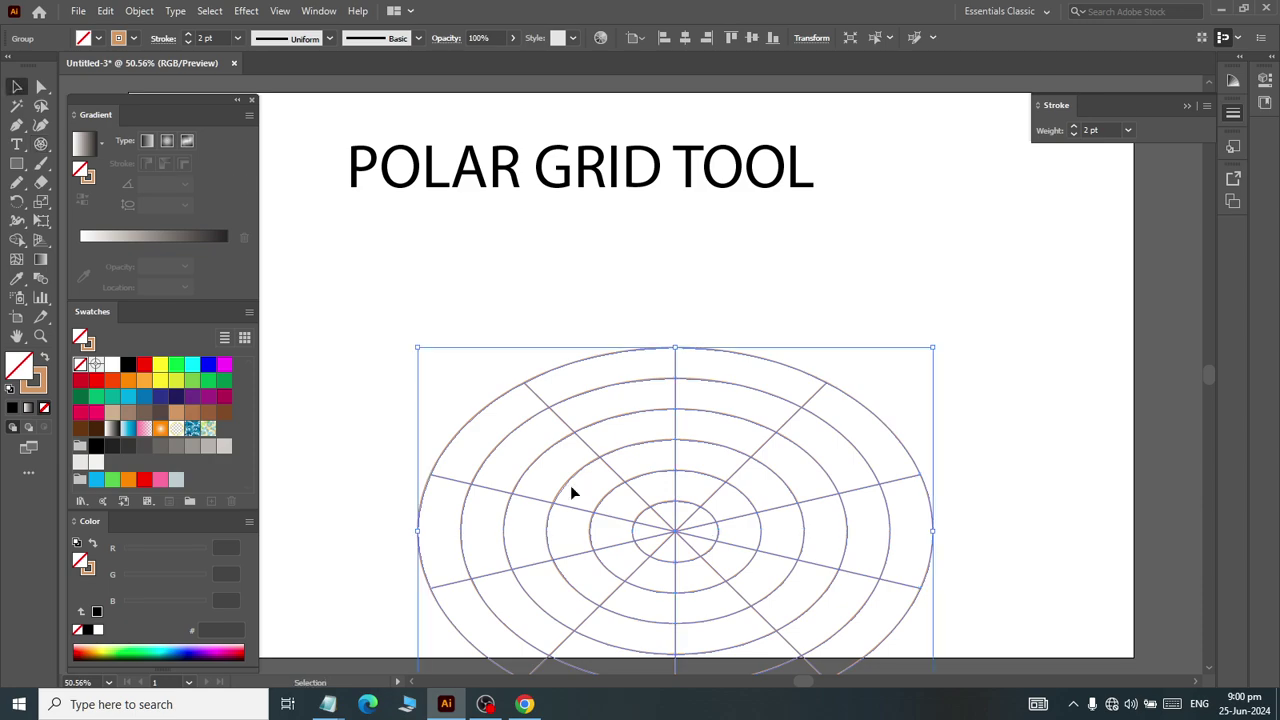
left_click_drag(695, 539, 586, 433)
left_click(952, 498)
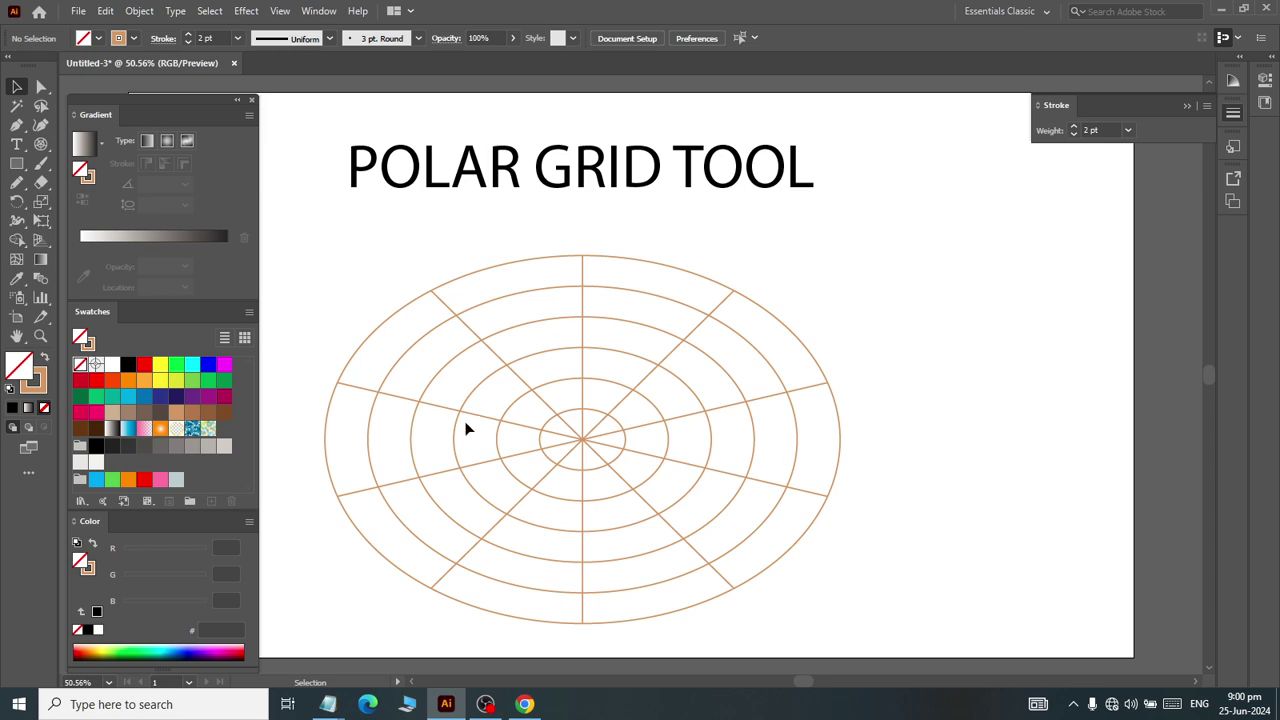
left_click(530, 452)
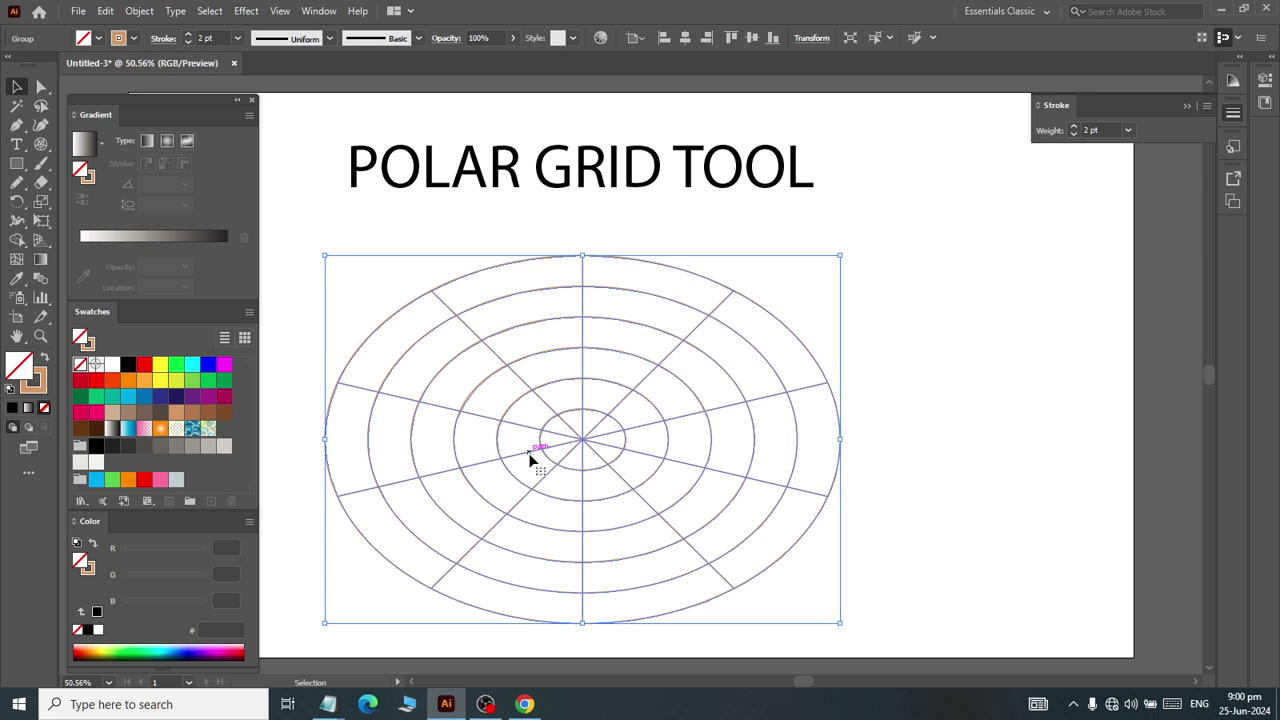
key("Delete")
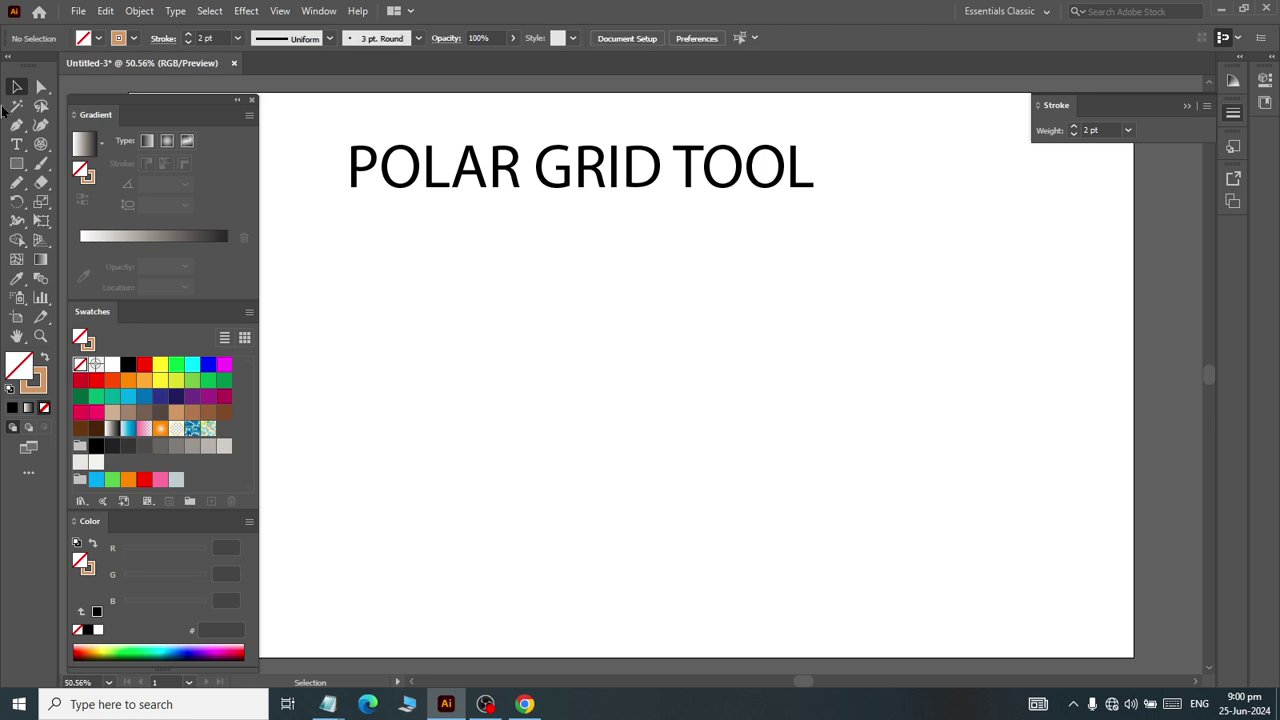
- Create a 900 × 500 px oval polar grid with 4 radial dividers and centre it below the title
left_click(45, 147)
left_click(552, 446)
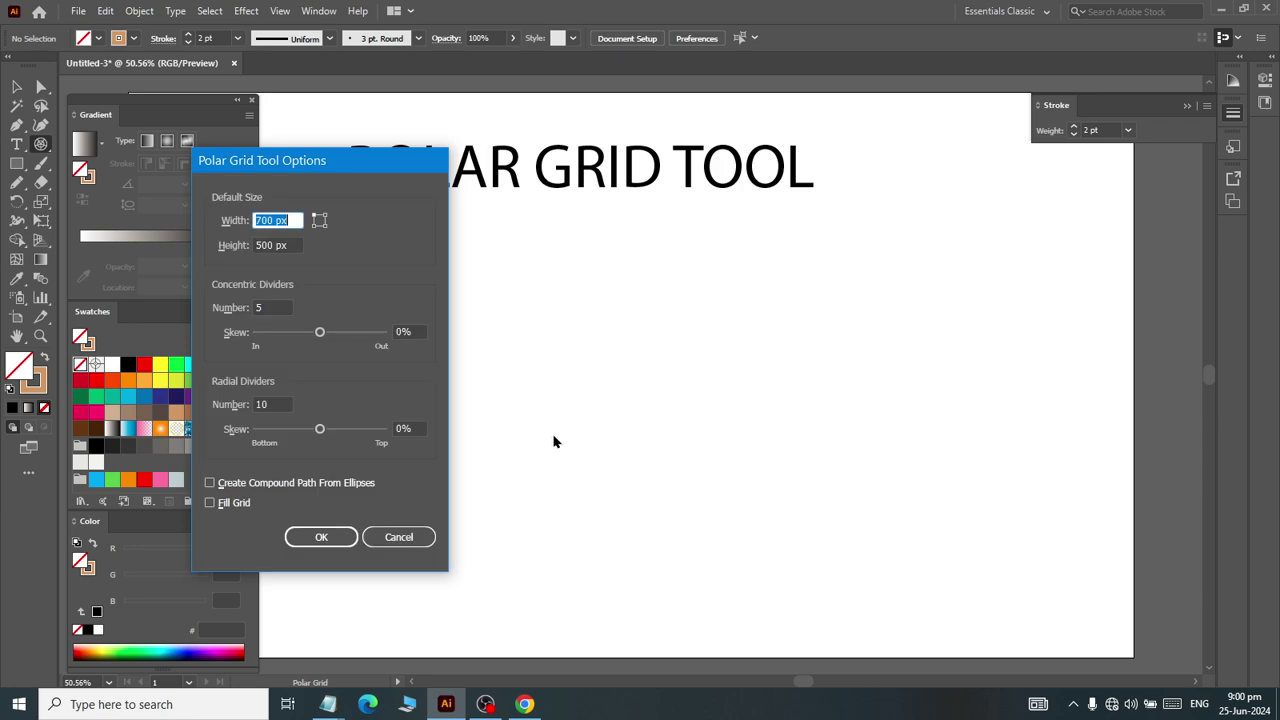
double_click(275, 404)
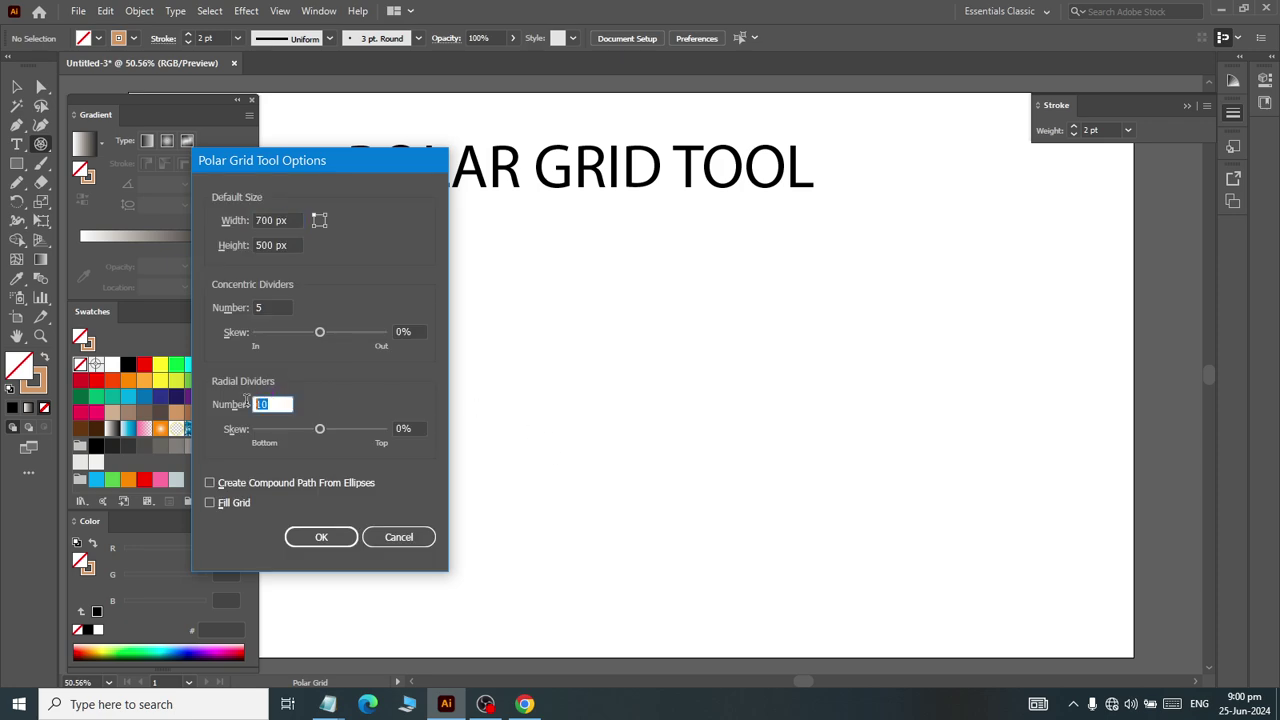
type("4")
left_click(287, 228)
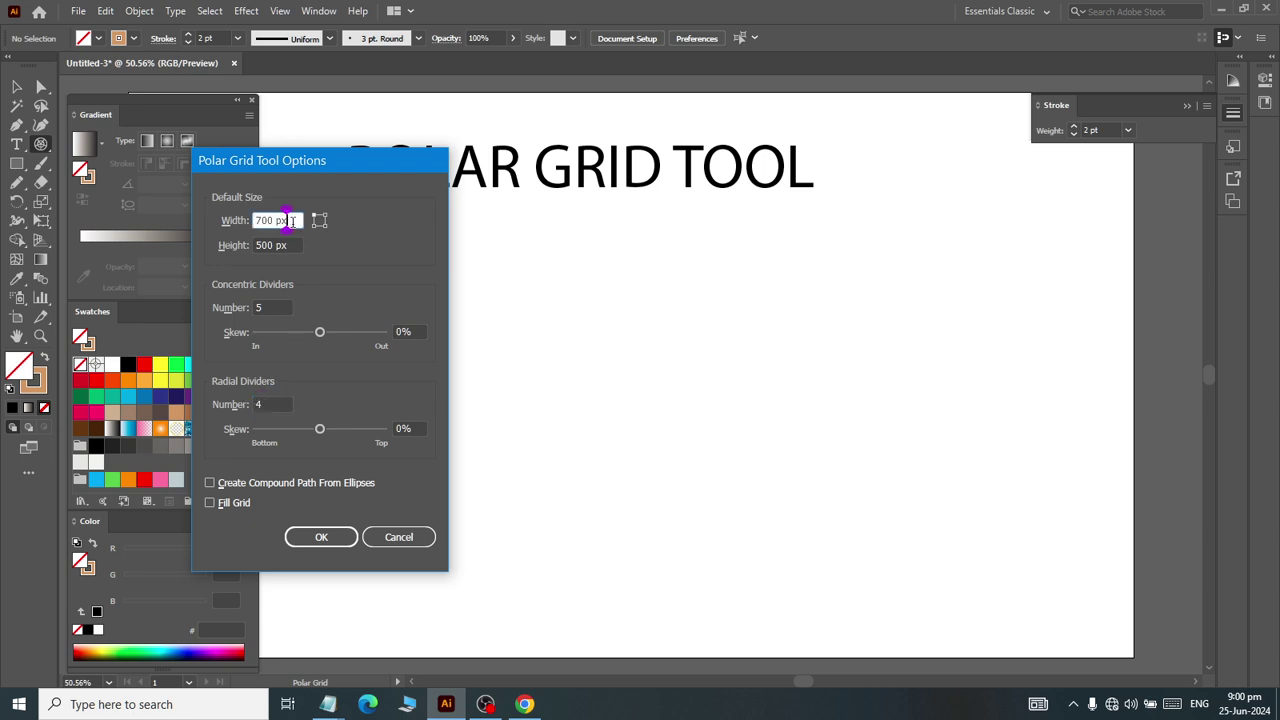
type("90")
type("0")
left_click(314, 544)
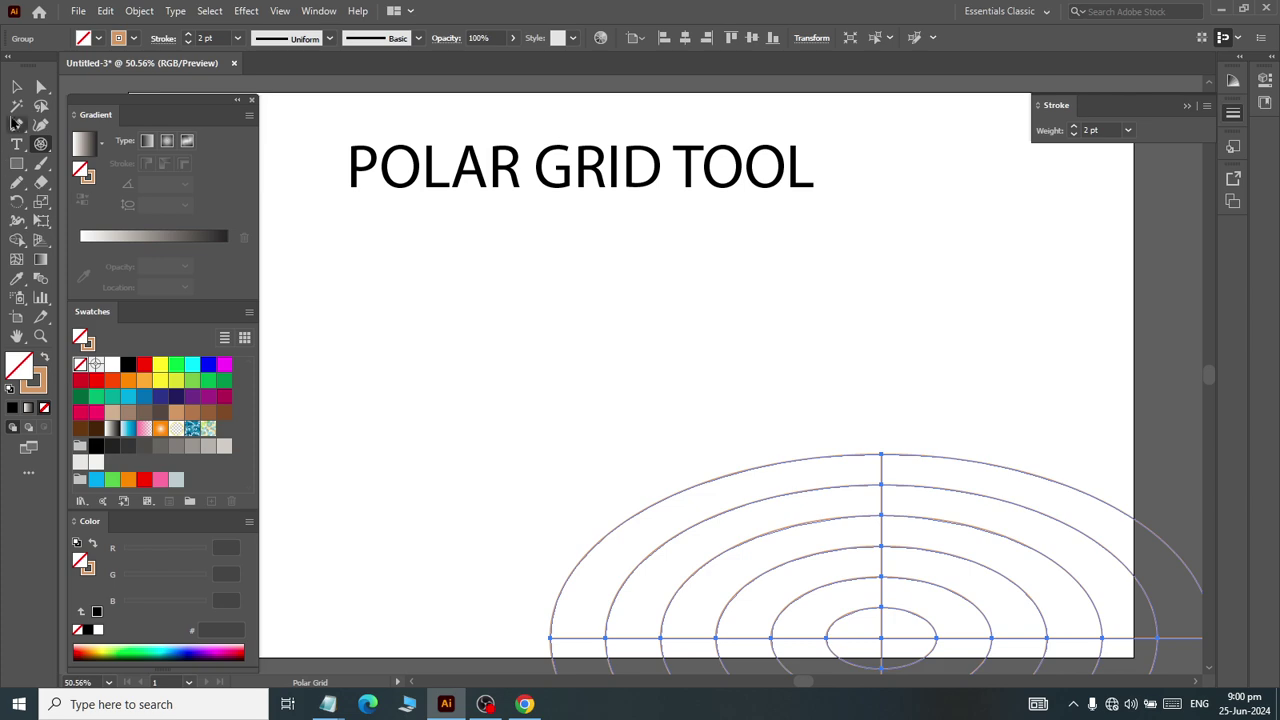
left_click(14, 88)
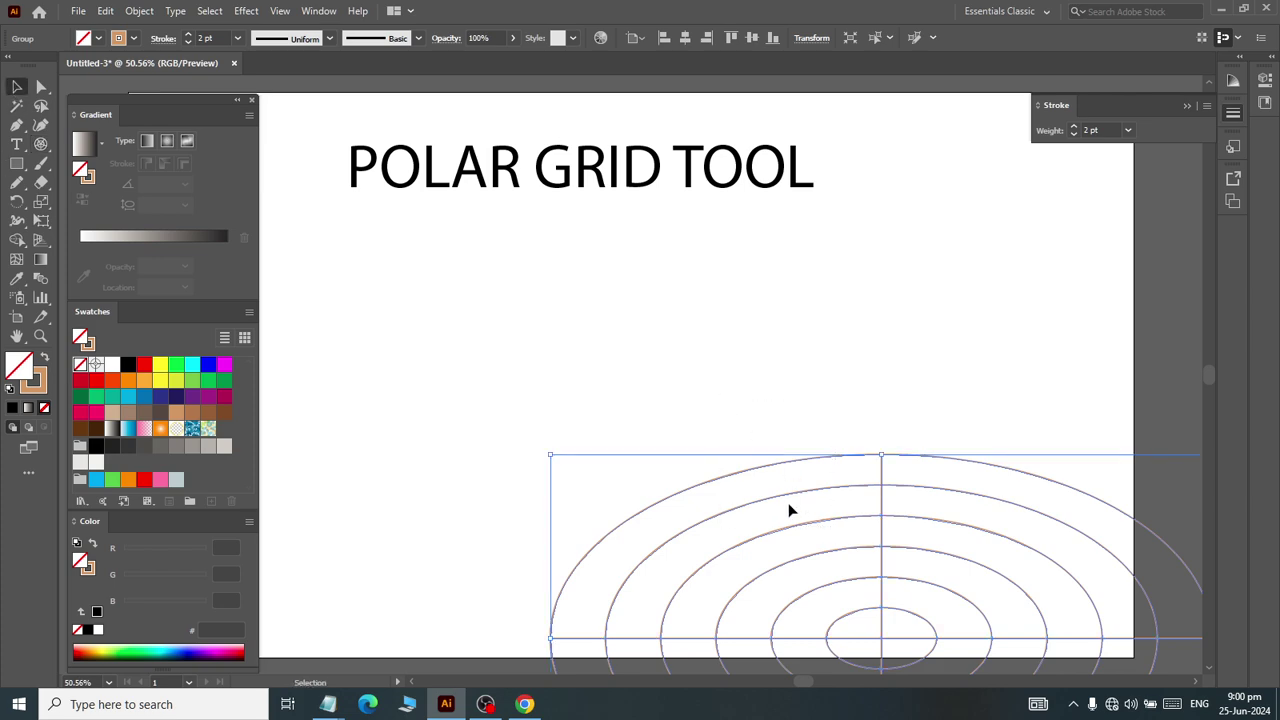
left_click_drag(780, 493, 604, 299)
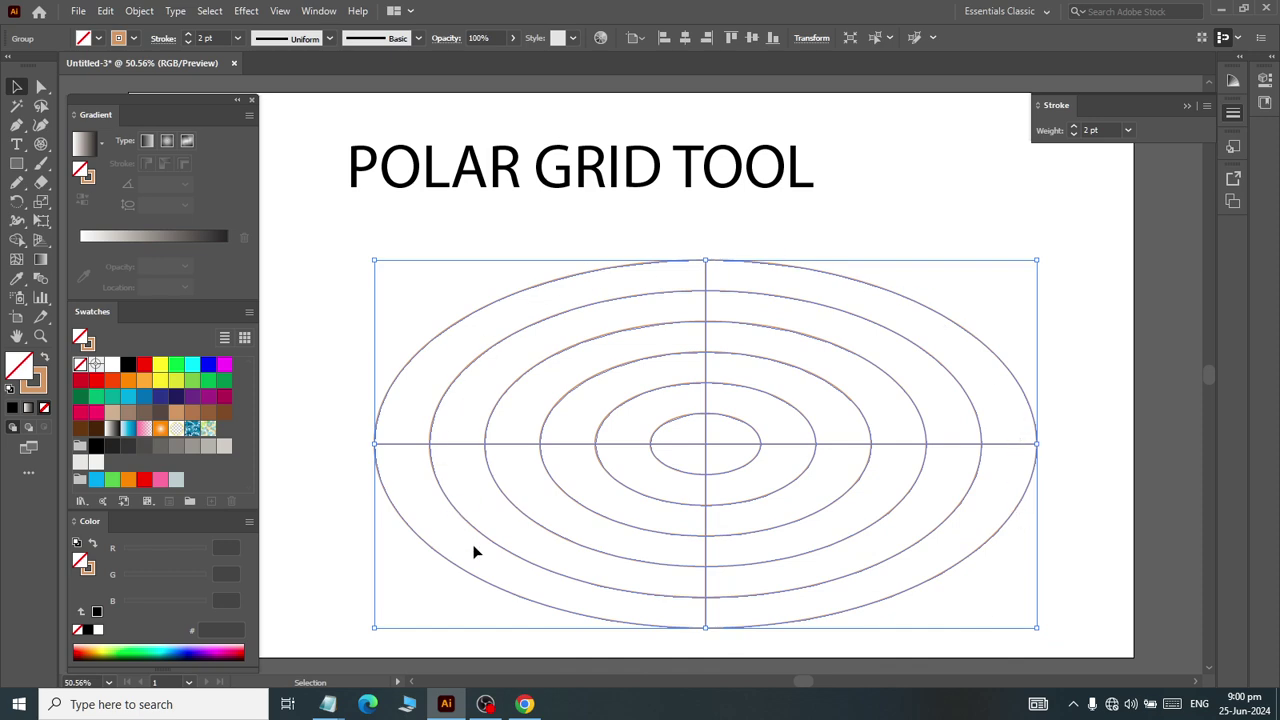
- Ungroup the oval grid, pull its straight divider lines aside and delete them
left_click(698, 452)
right_click(700, 450)
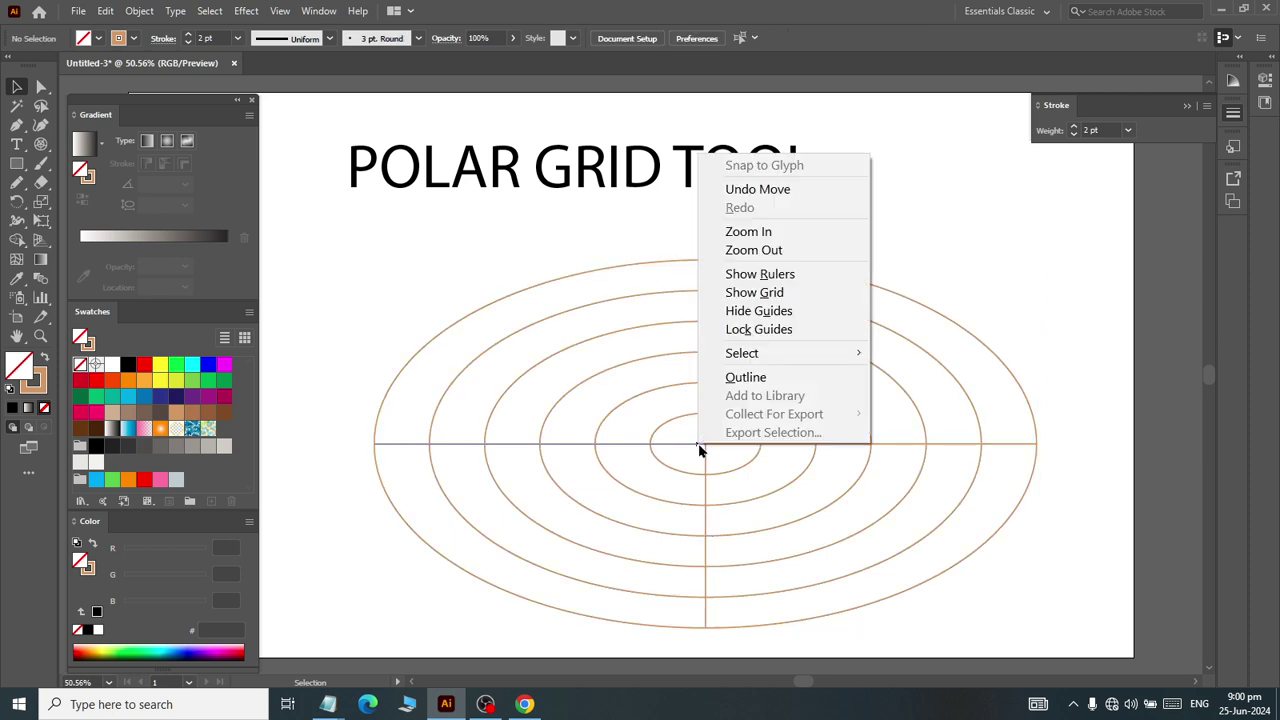
left_click(545, 375)
left_click(139, 11)
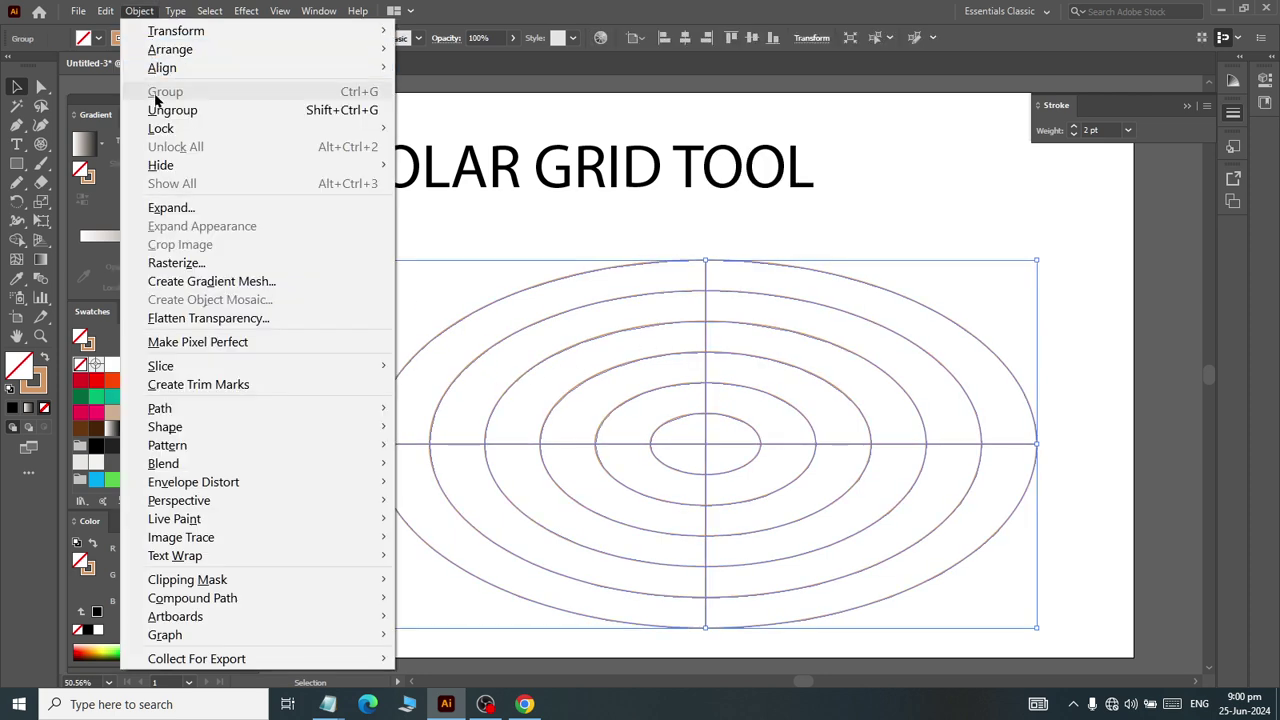
left_click(172, 110)
left_click(506, 438)
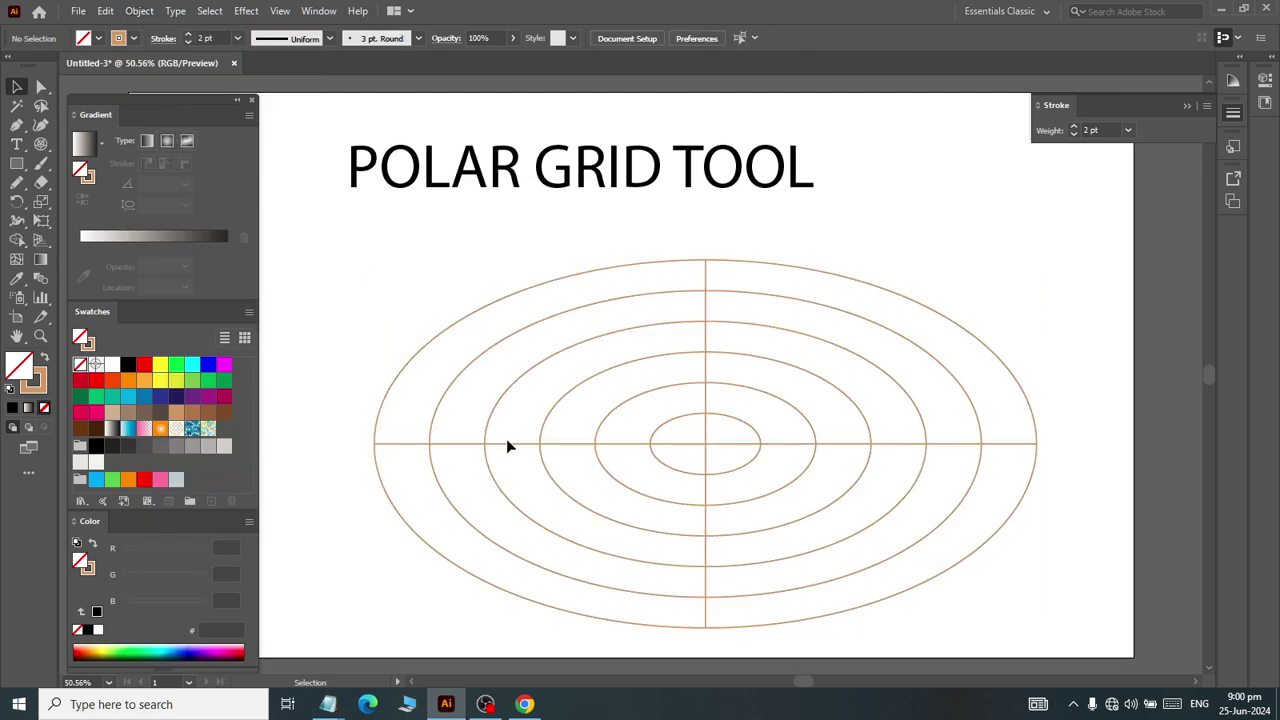
left_click(469, 446)
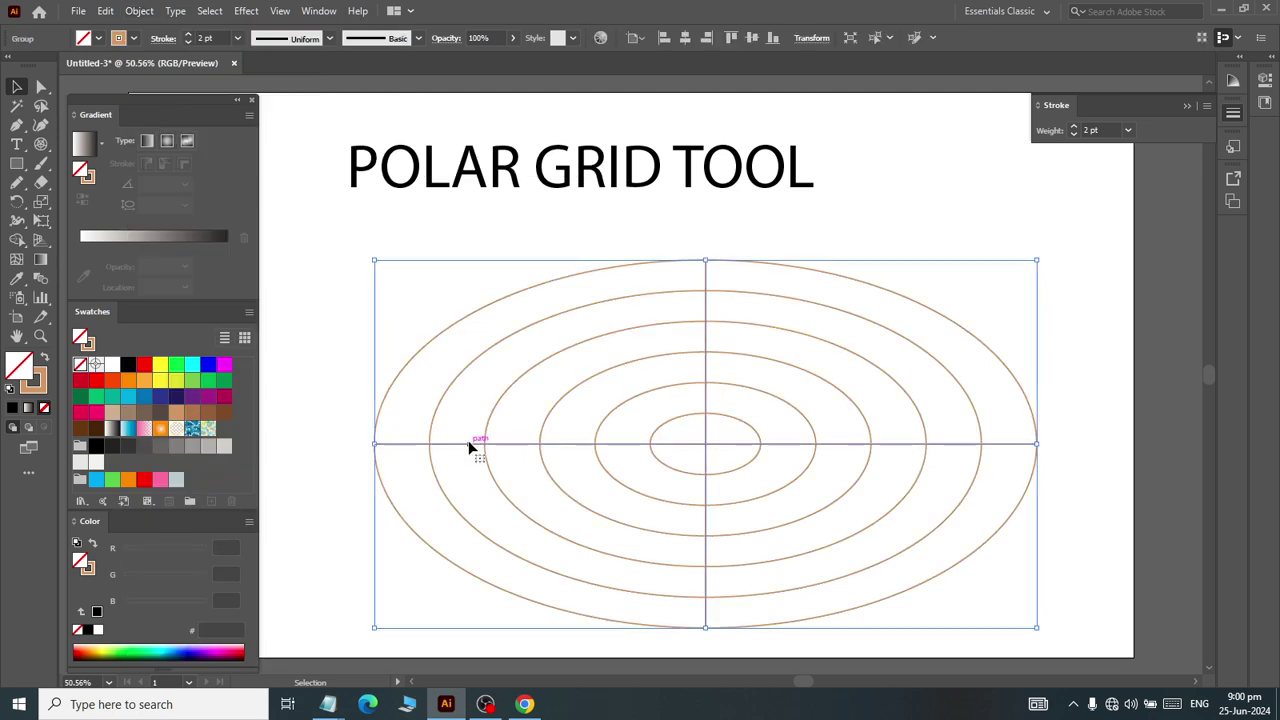
left_click(355, 305)
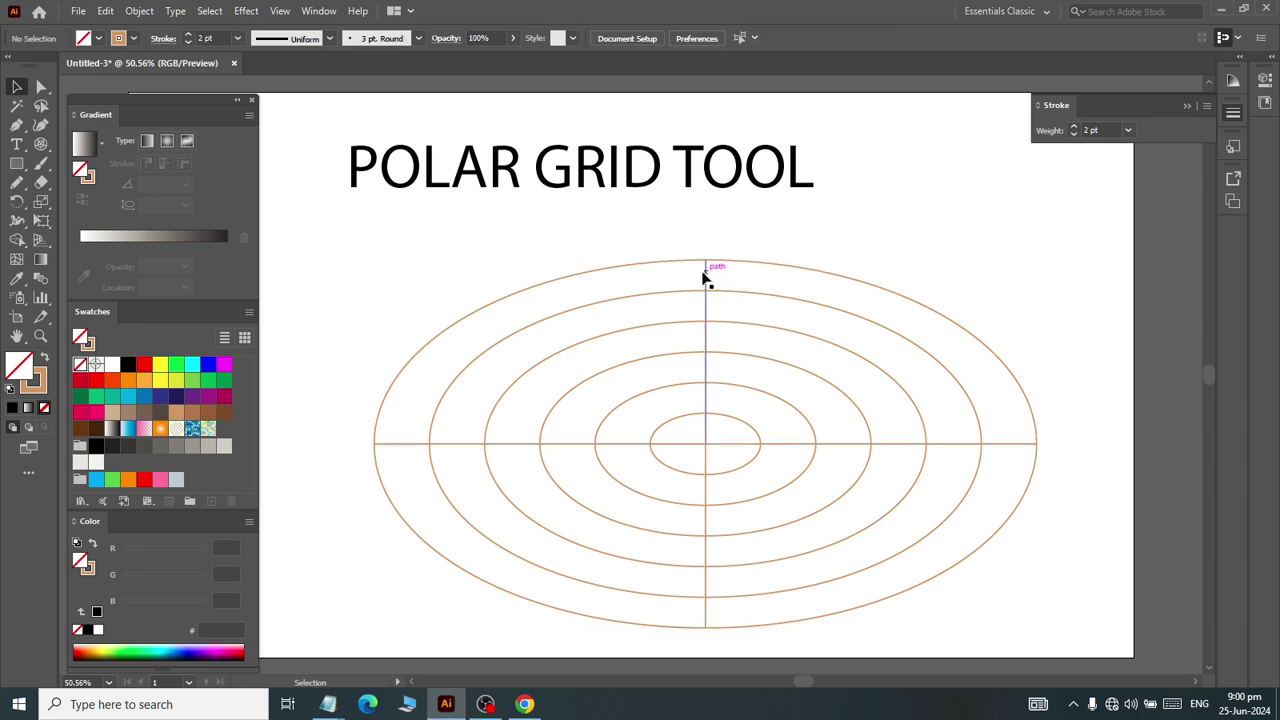
left_click_drag(706, 275, 497, 270)
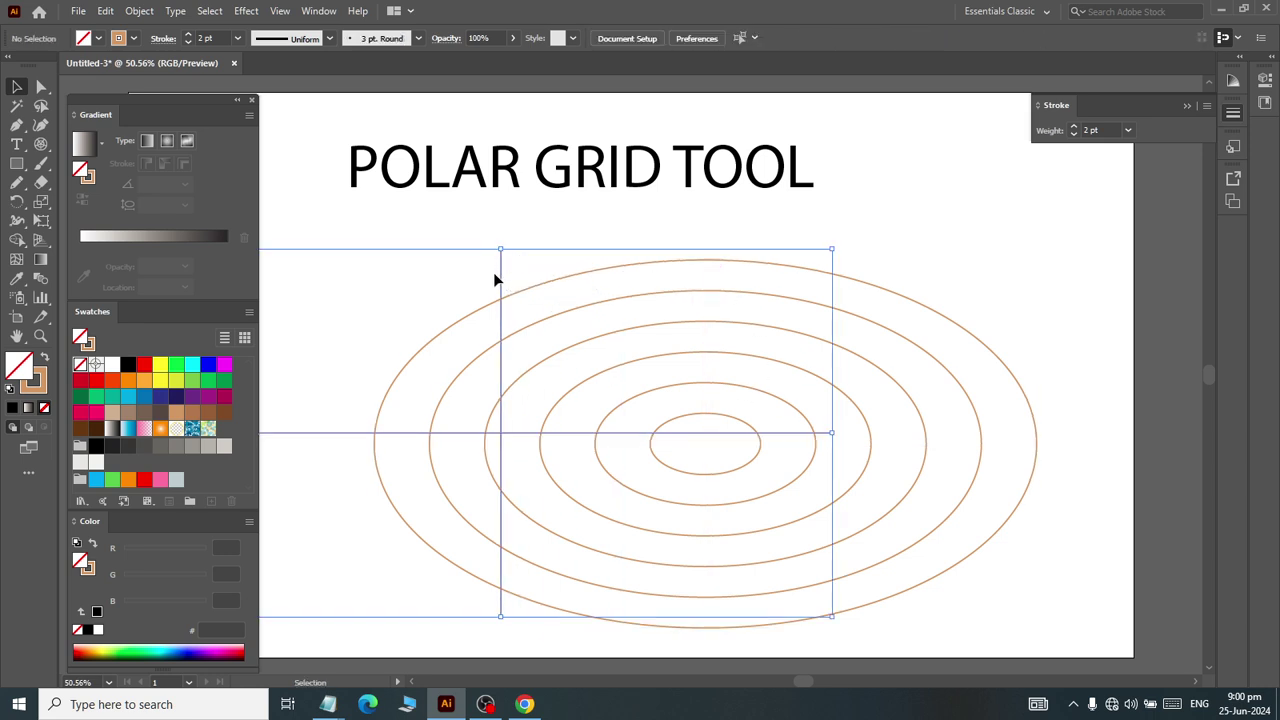
key("Delete")
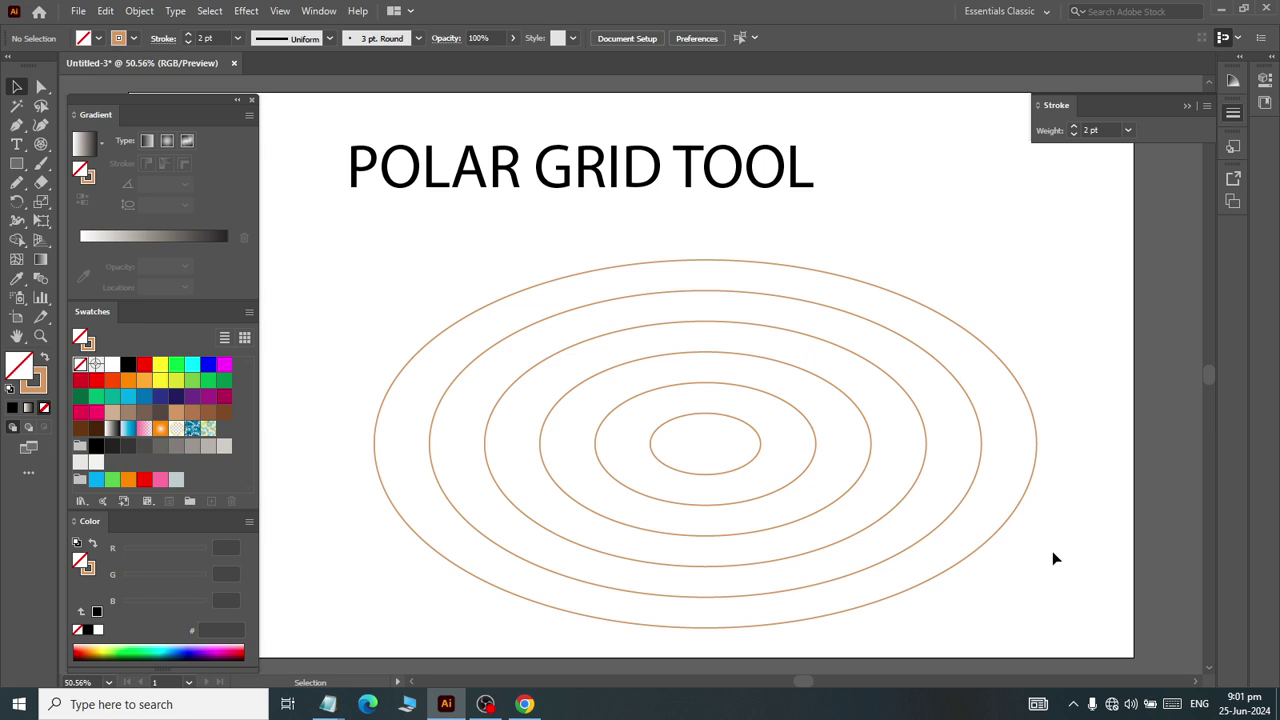
- Delete the concentric ellipses, then reopen Polar Grid Tool Options, still at 900 × 500 px
left_click_drag(988, 279, 598, 437)
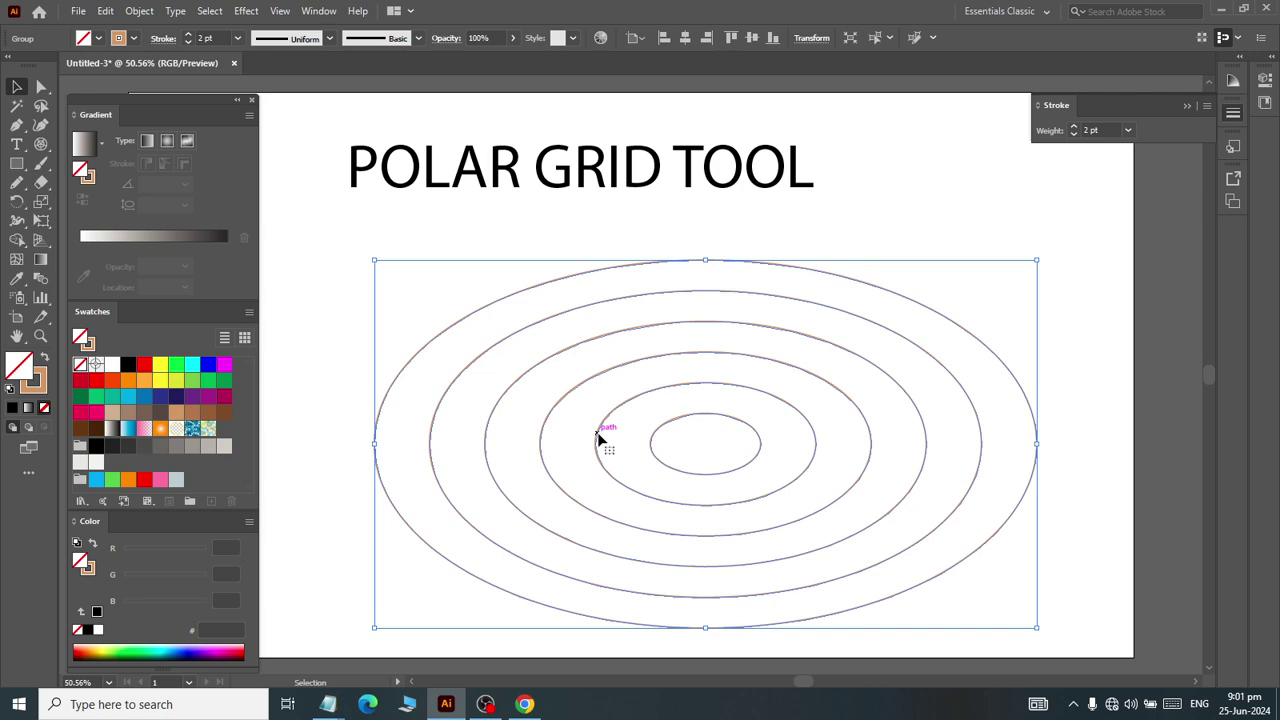
key("Delete")
left_click(41, 143)
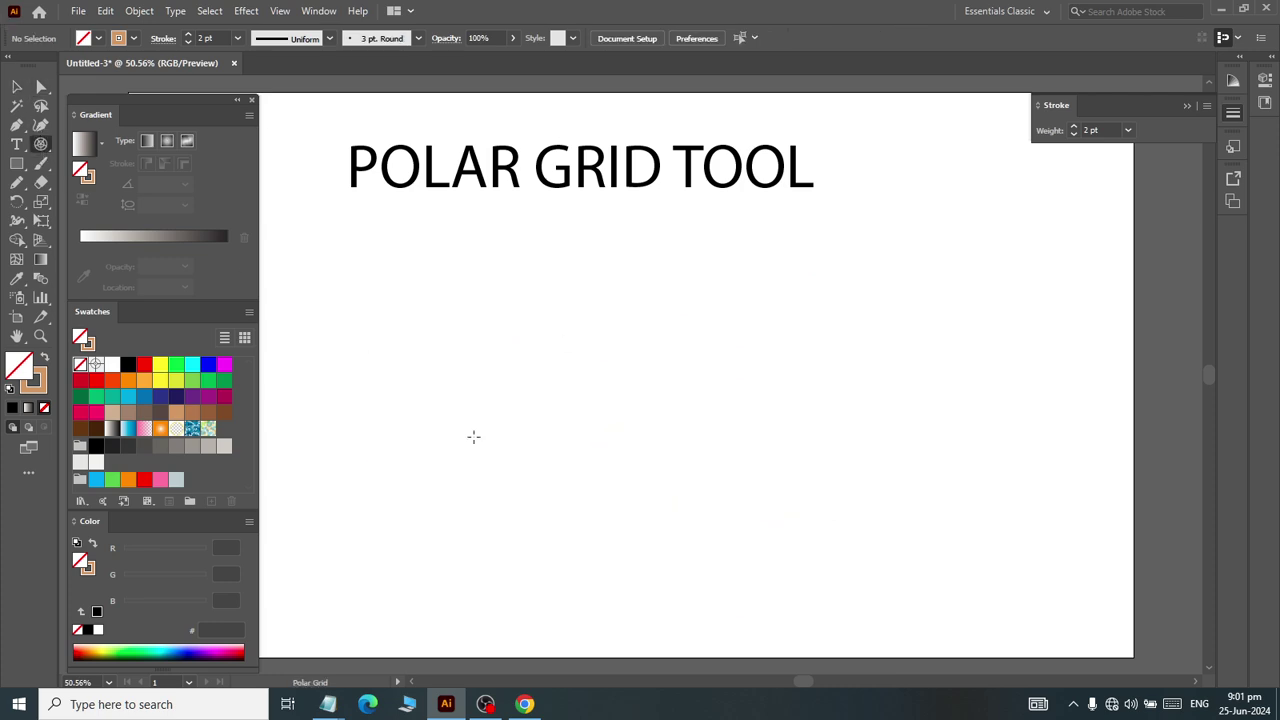
left_click(634, 418)
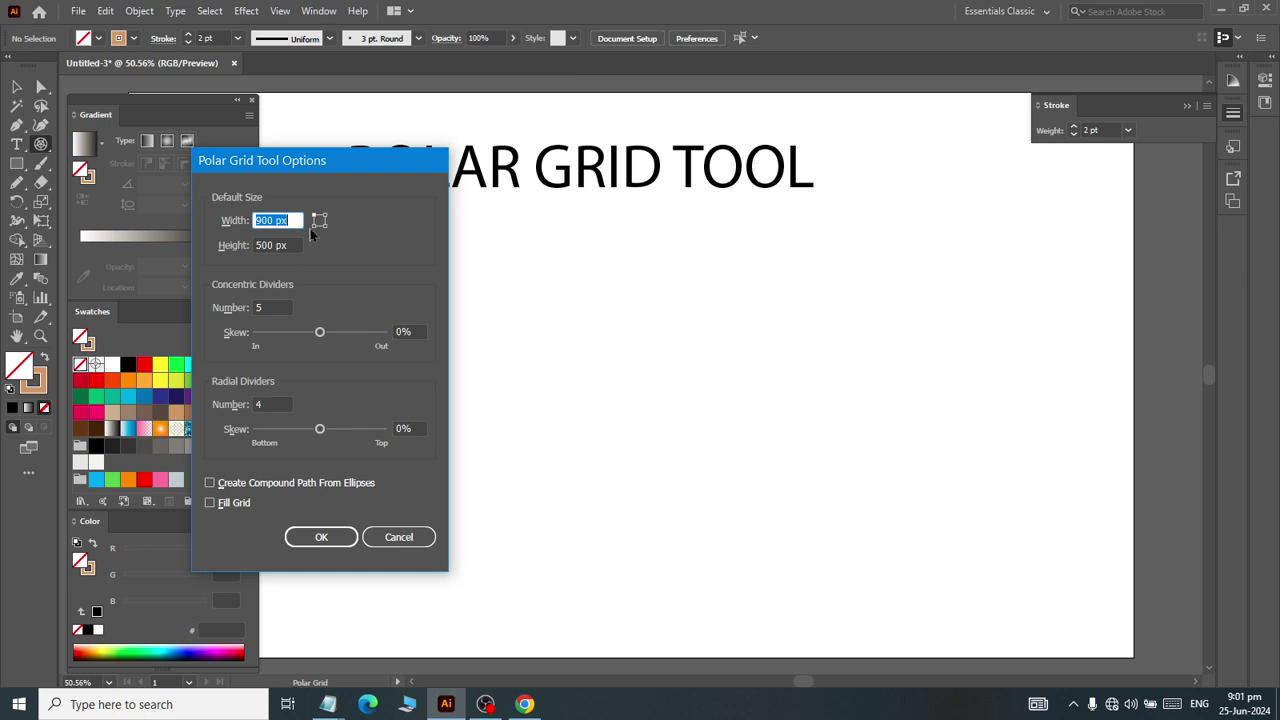
- Create a 500 × 500 px polar grid with 20% concentric skew
type("5")
key("Tab")
key("shift+Tab")
key("Tab")
key("shift+Tab")
type("500")
key("Tab")
key("Tab")
key("Tab")
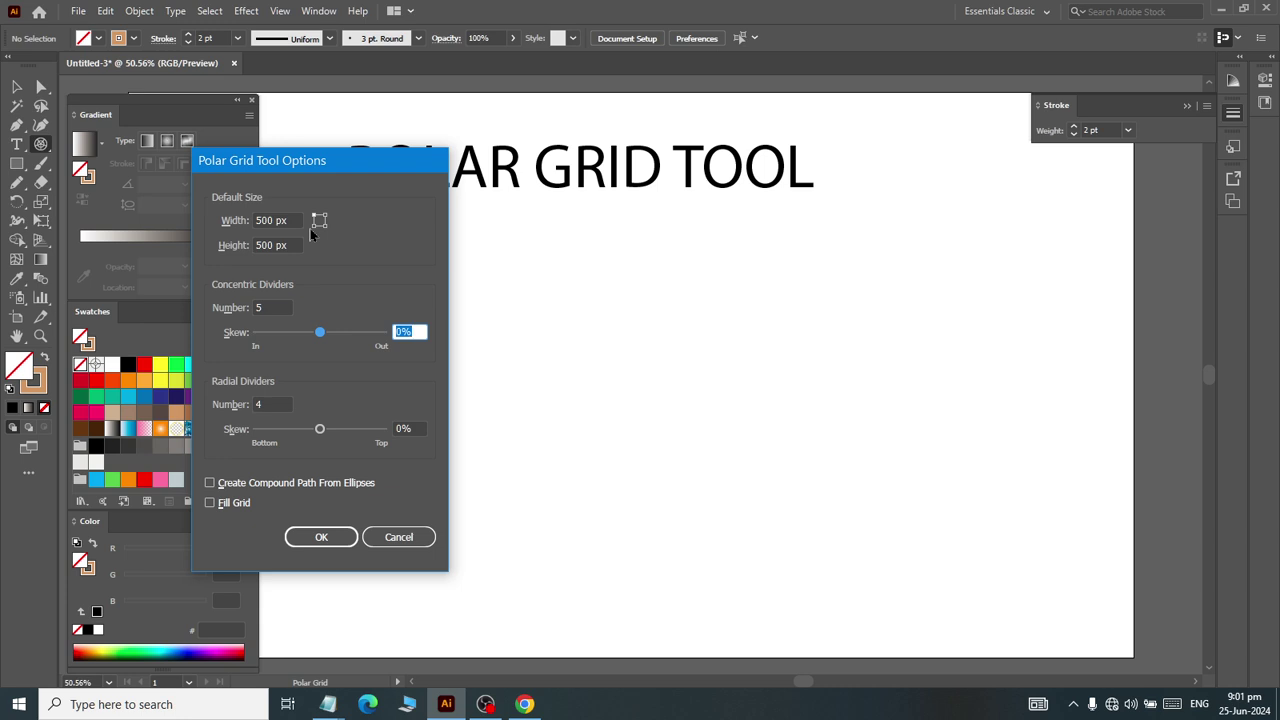
type("20")
left_click(340, 535)
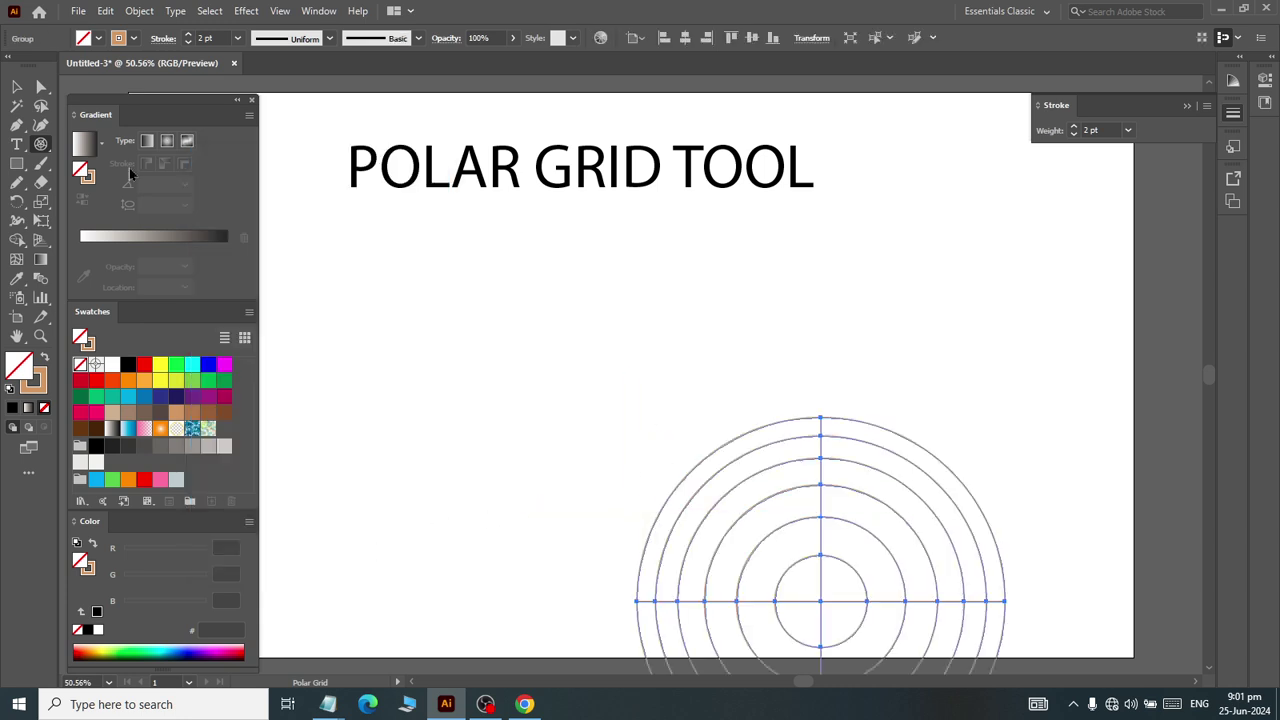
- Move the new polar grid to the left side of the artboard
left_click(16, 87)
left_click_drag(785, 480, 635, 321)
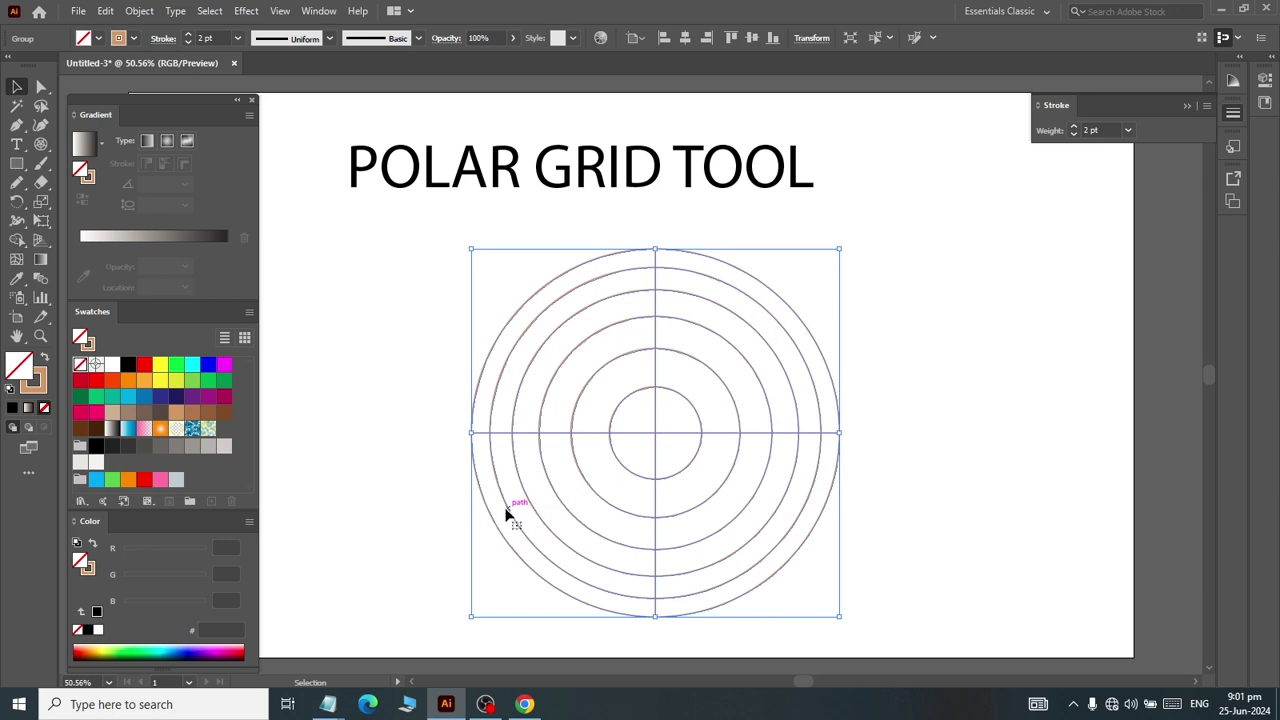
left_click_drag(612, 473, 466, 430)
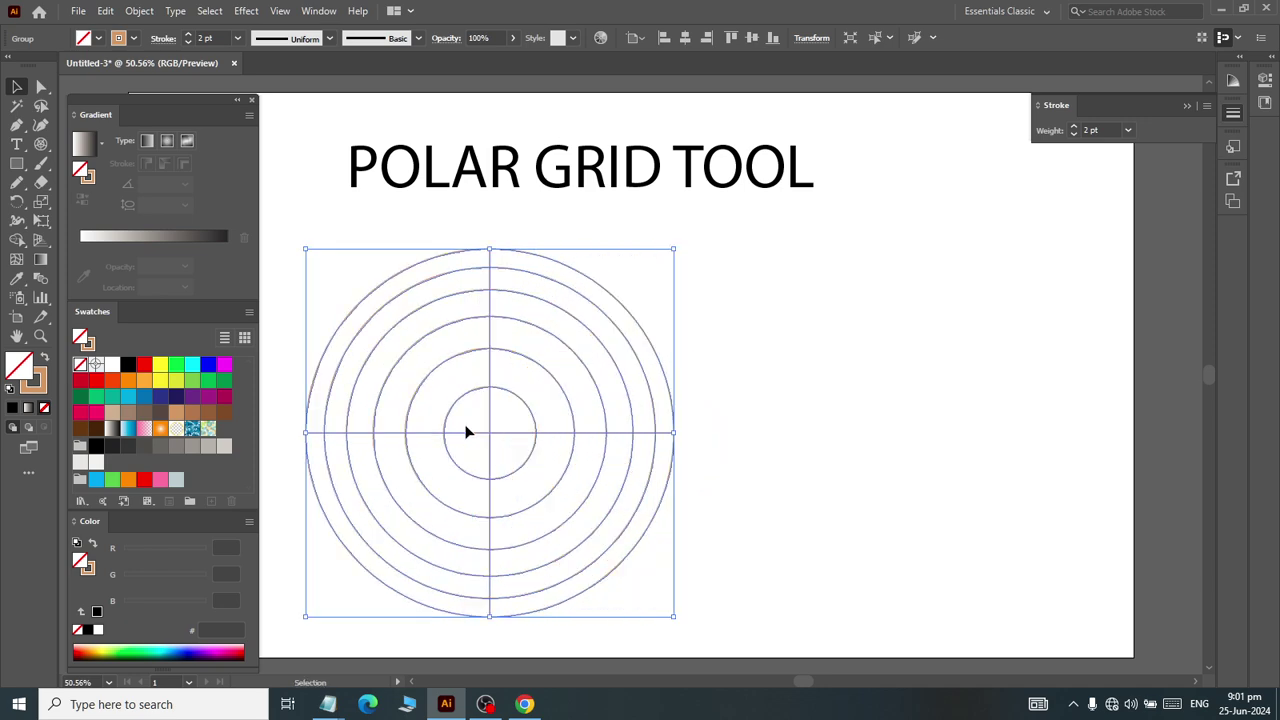
left_click(41, 145)
- Draw a second 500 px polar grid with -30% concentric skew
left_click(836, 378)
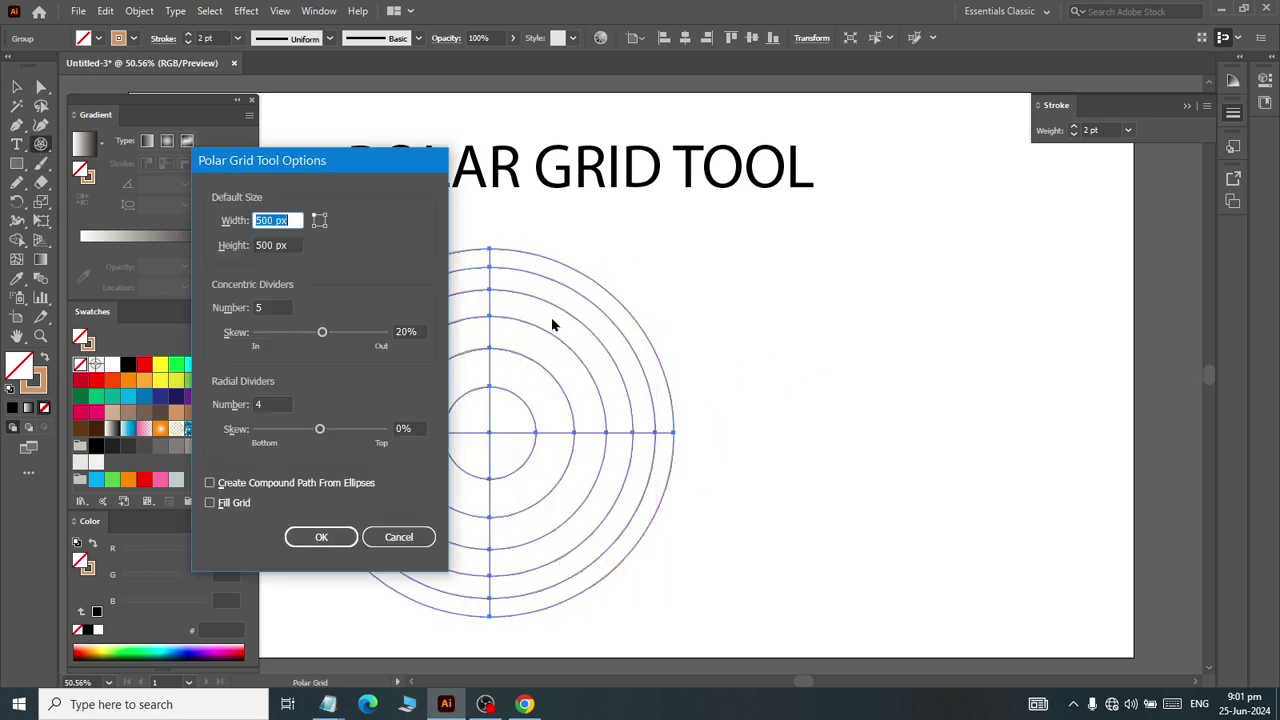
left_click(414, 332)
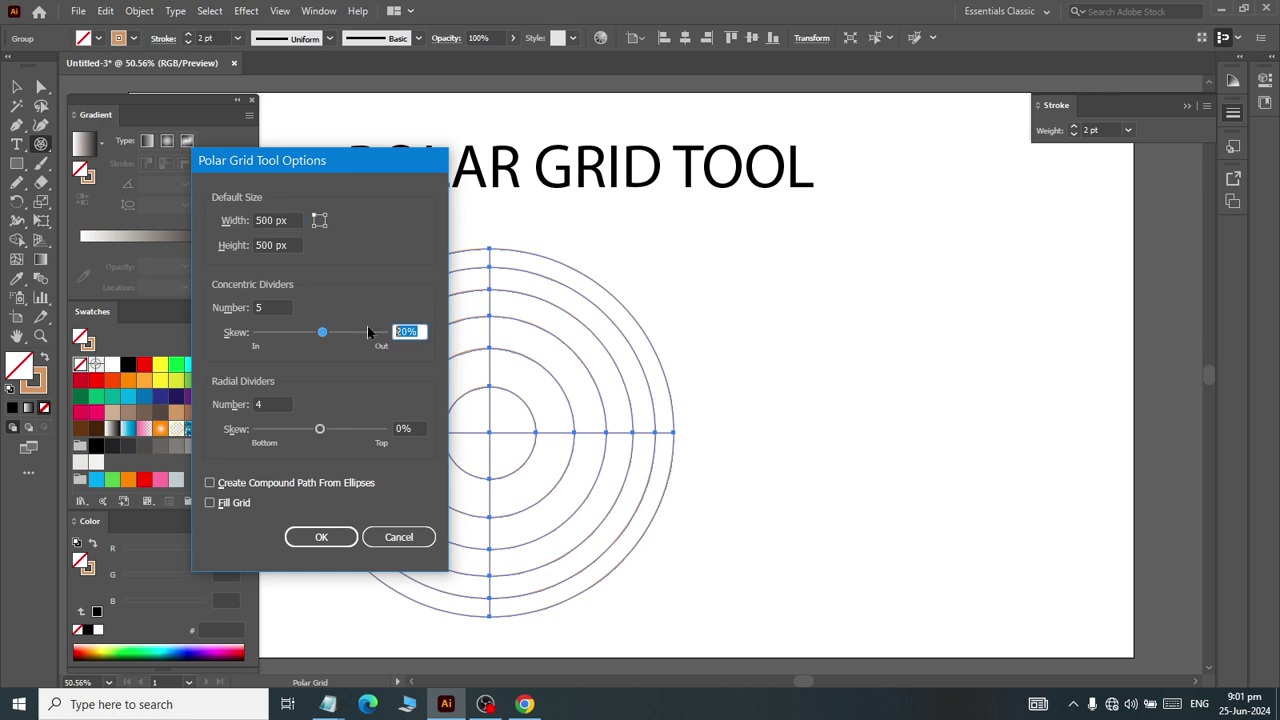
type("-20")
key("BackSpace")
key("BackSpace")
type("30")
left_click(321, 537)
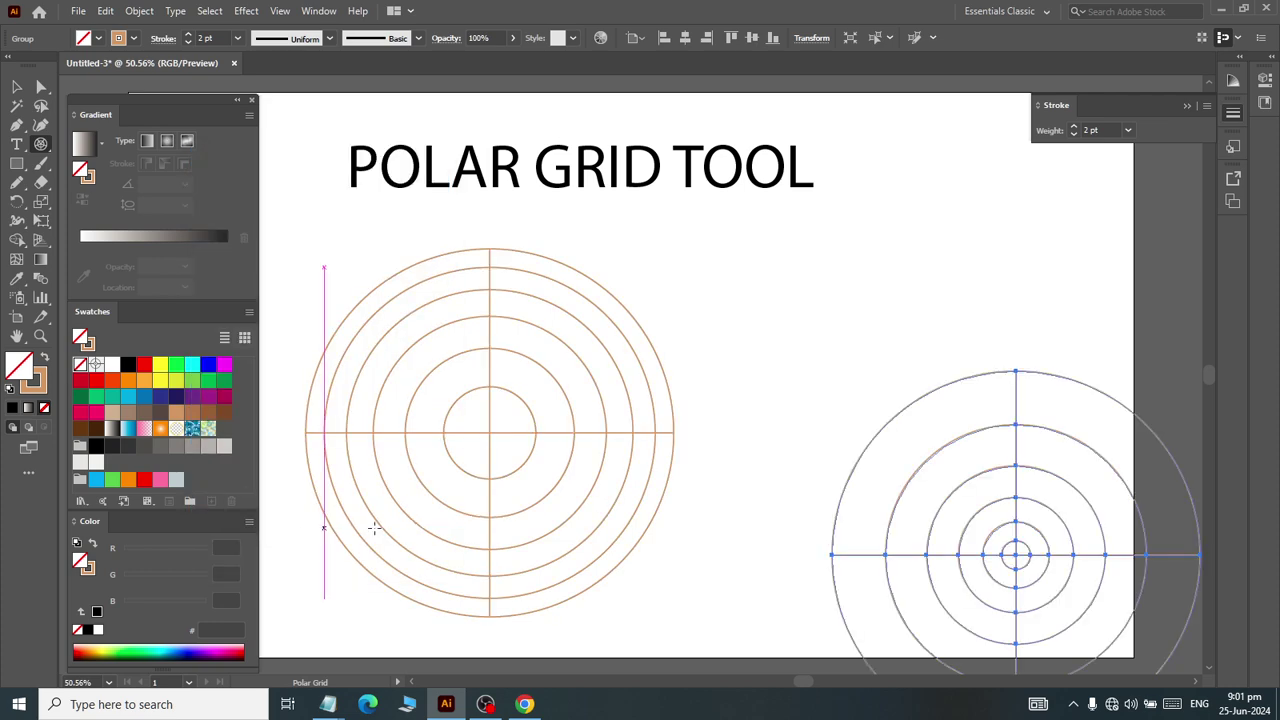
- Move the new grid beside the first one, then deselect it
left_click(17, 87)
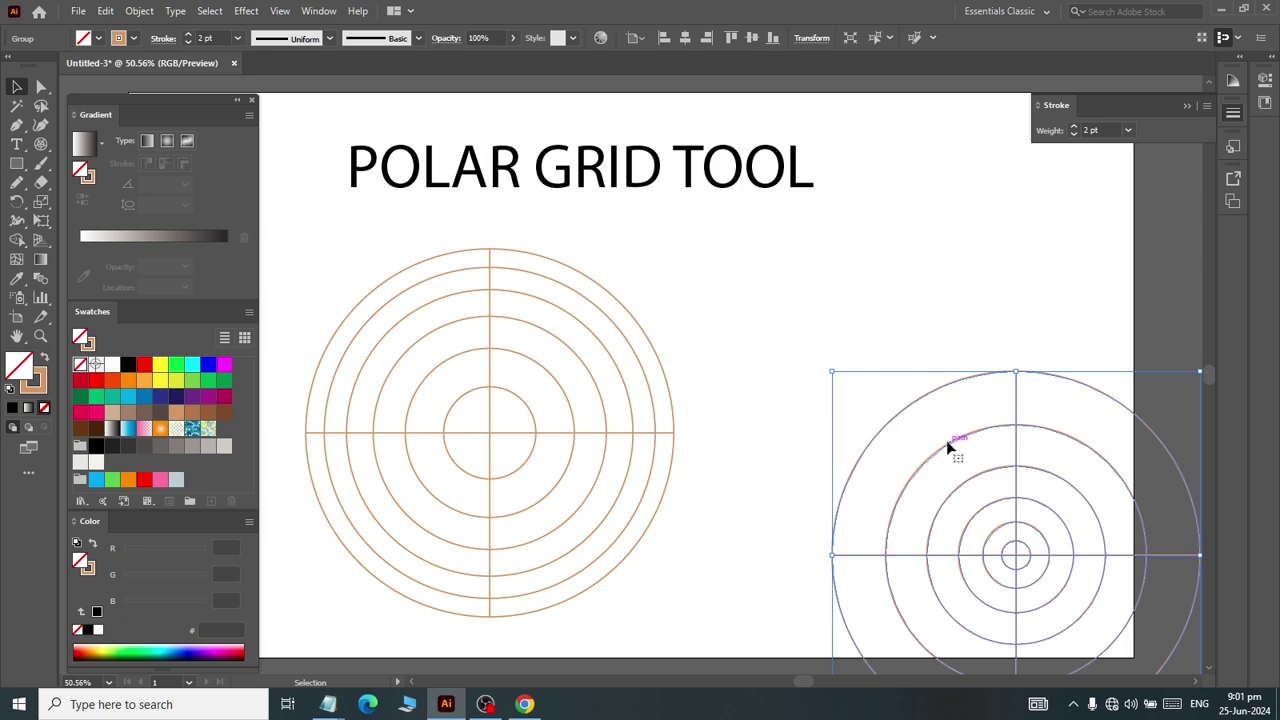
left_click_drag(955, 448, 833, 329)
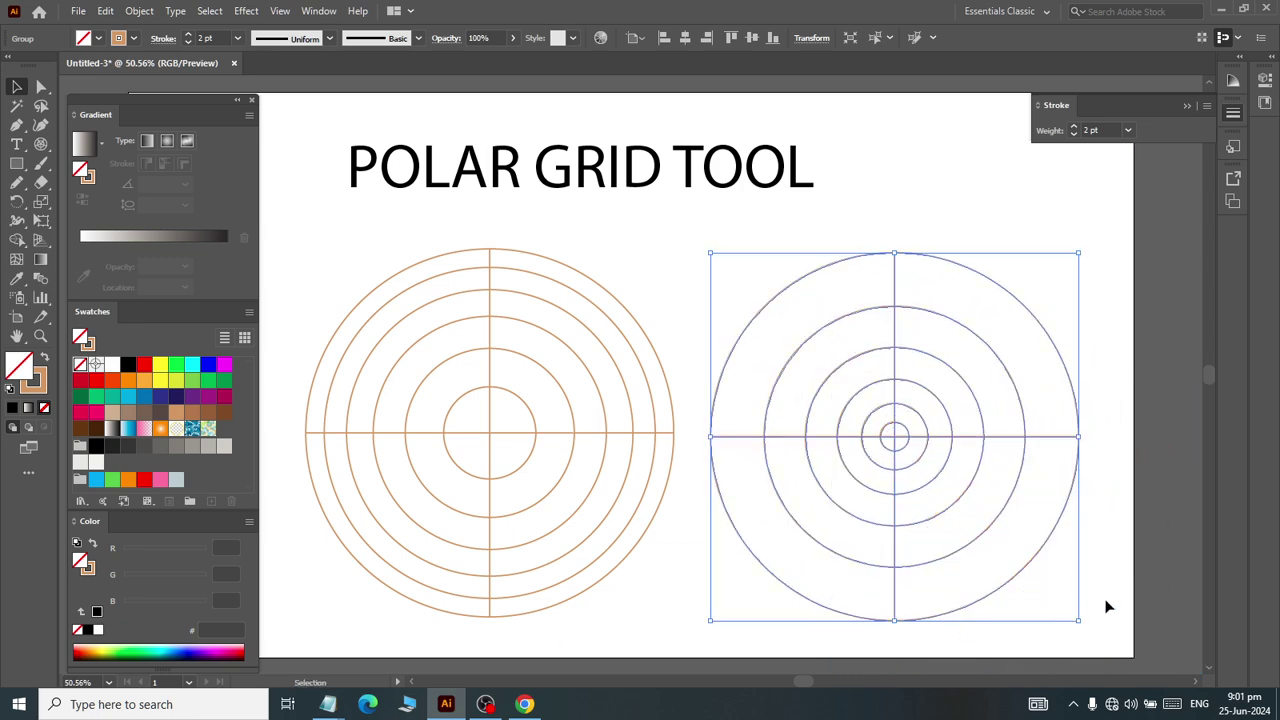
left_click(1127, 590)
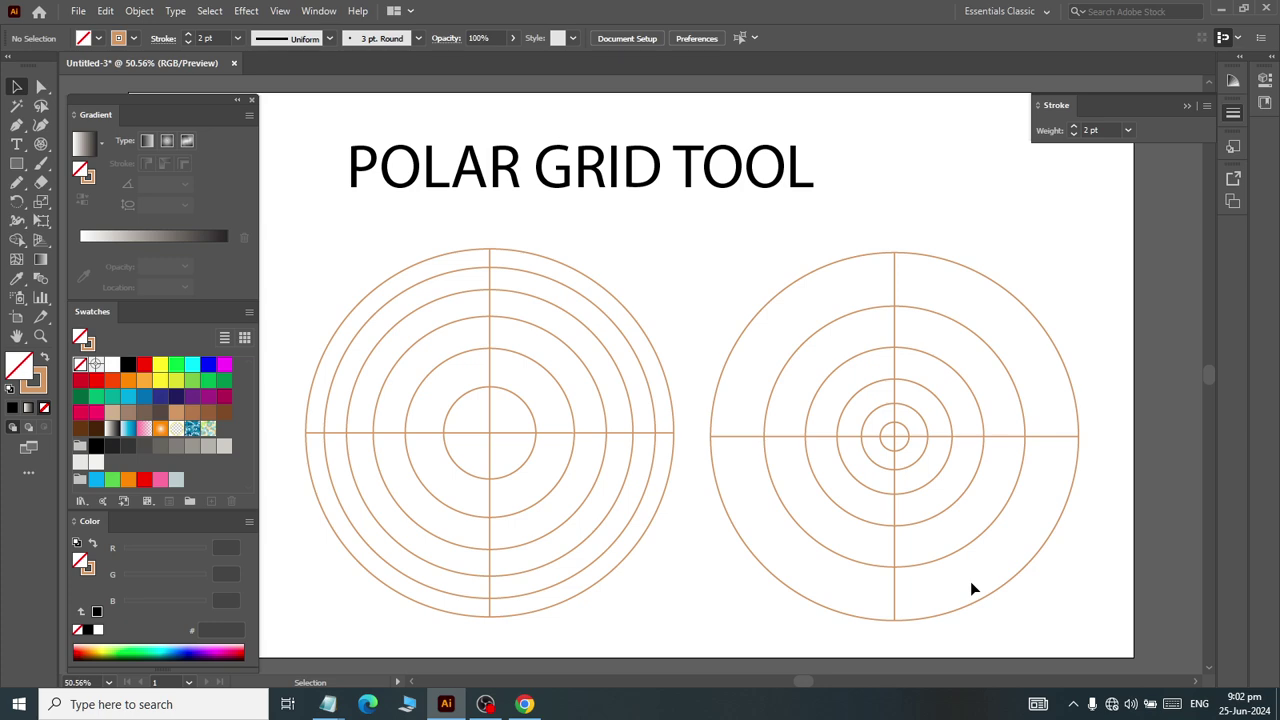
- Marquee-select both polar grids and delete them
left_click_drag(538, 244, 941, 525)
key("Delete")
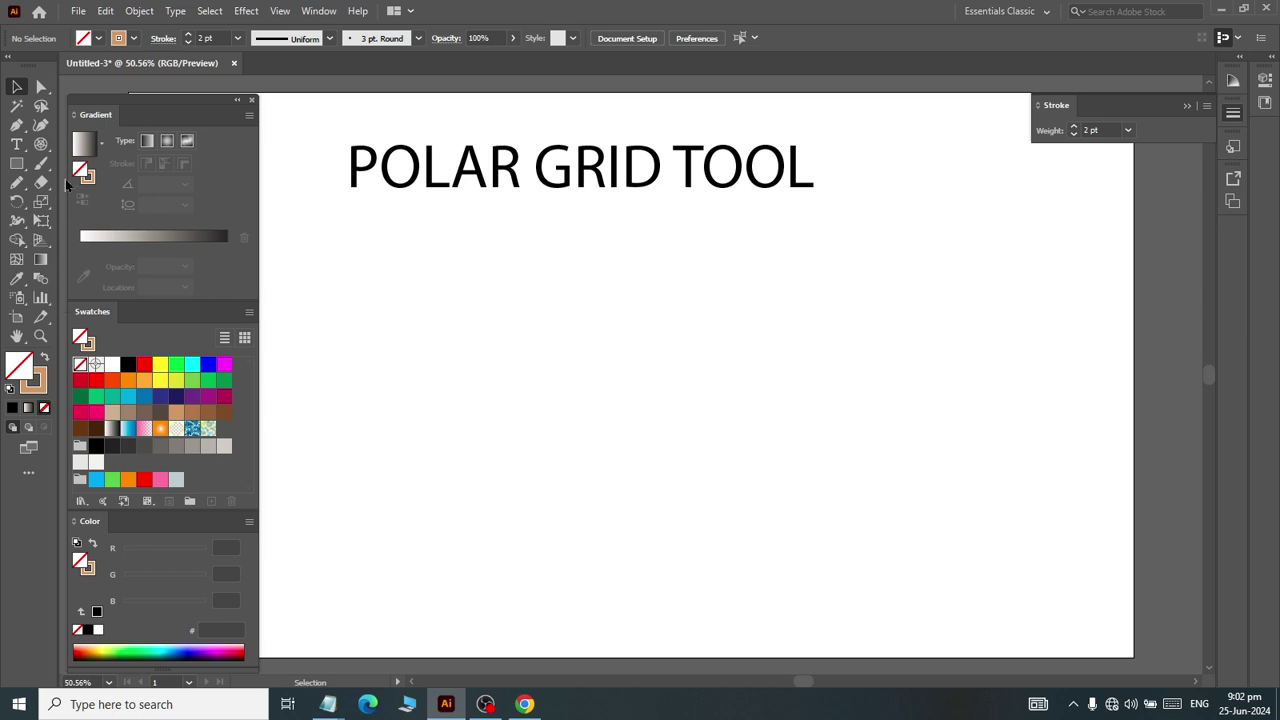
left_click(41, 143)
- Draw a polar grid with 0% concentric skew and 30% radial skew
left_click(511, 409)
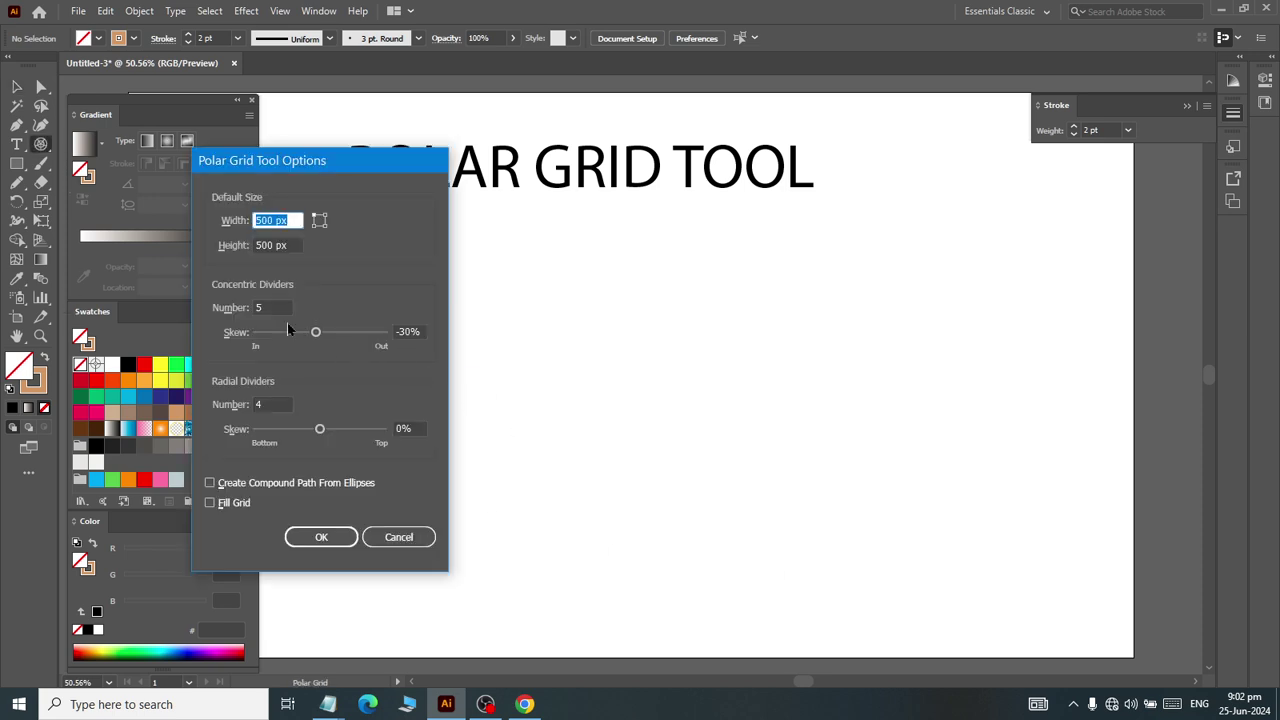
left_click(415, 331)
type("0")
key("Tab")
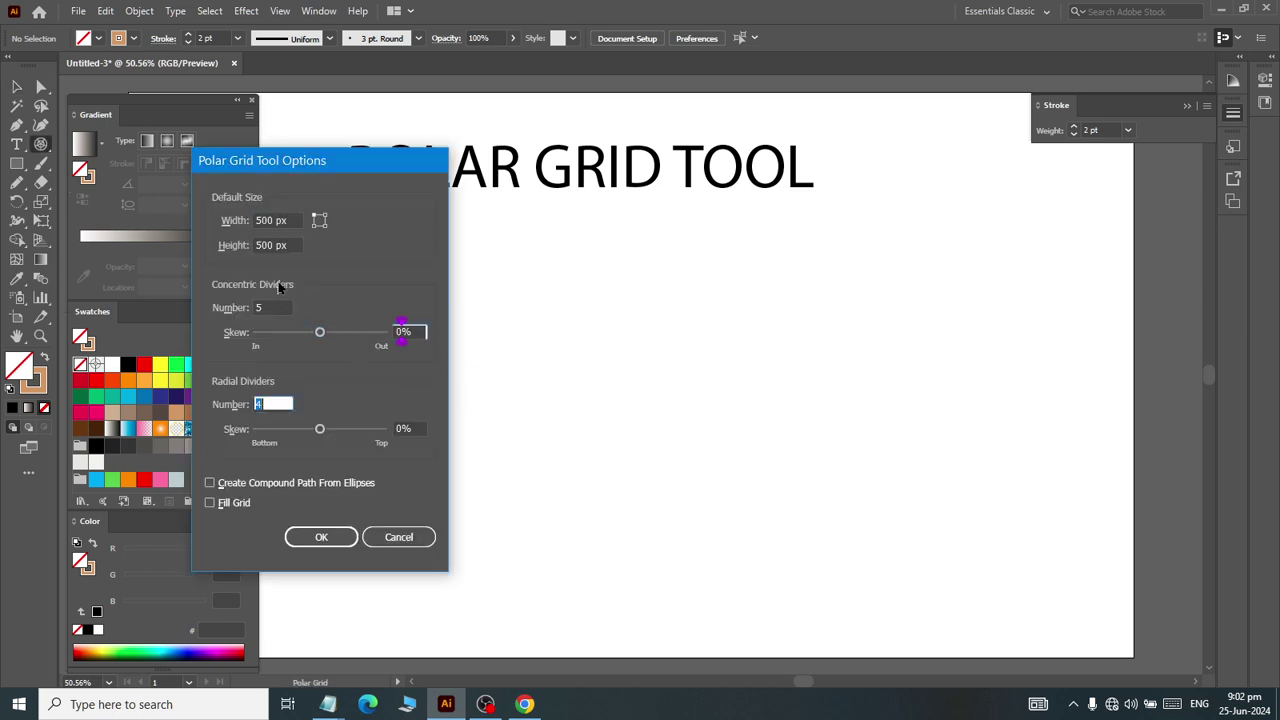
key("Tab")
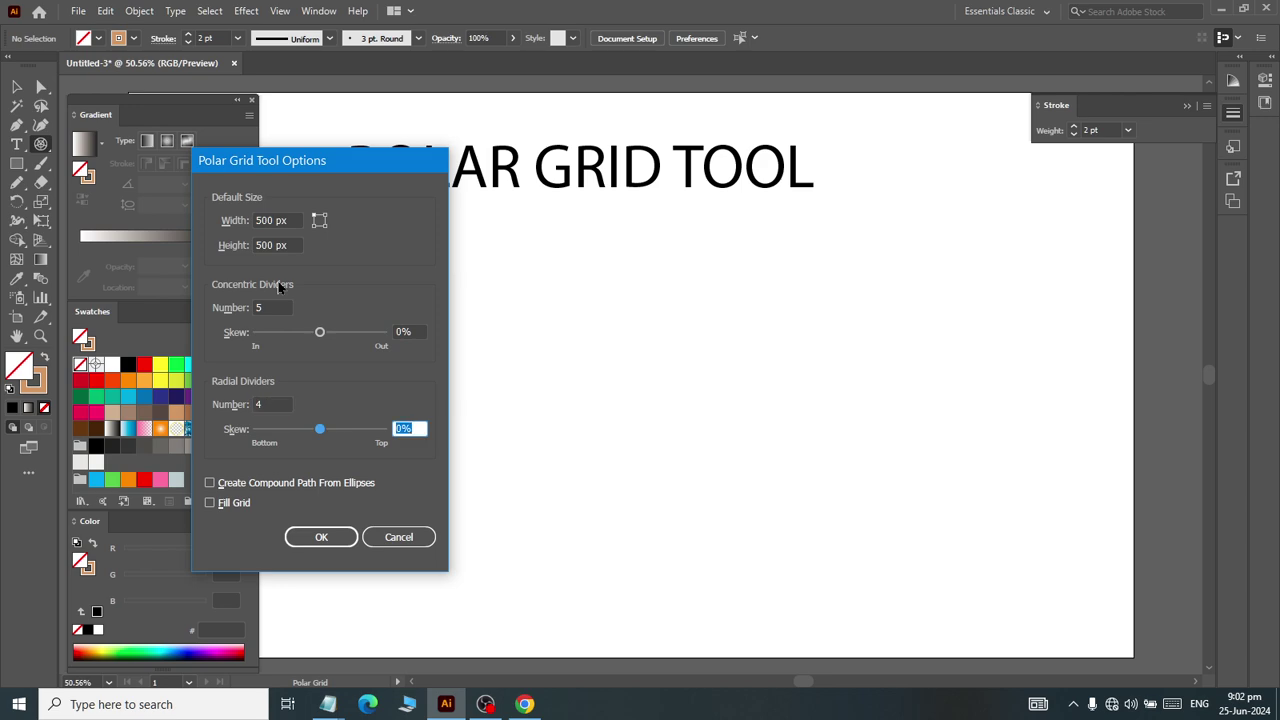
type("3010")
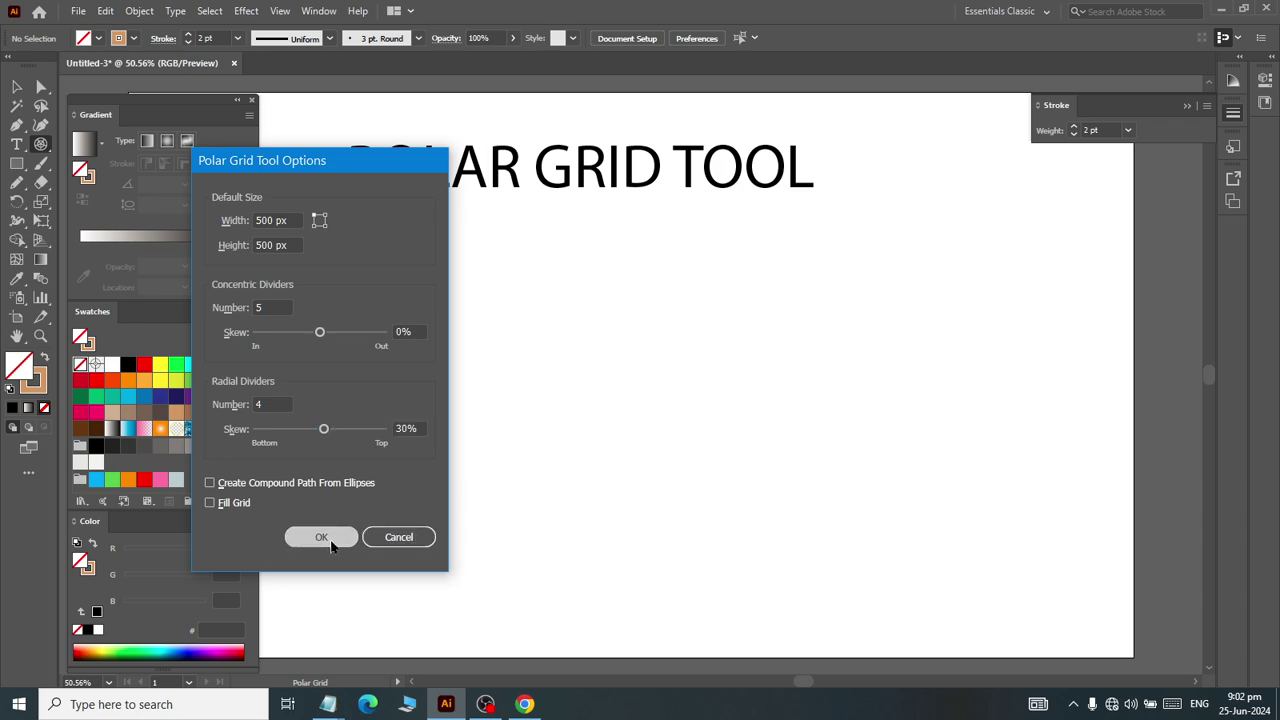
left_click(327, 537)
- Move the new grid to the left side, just below the title
left_click(16, 87)
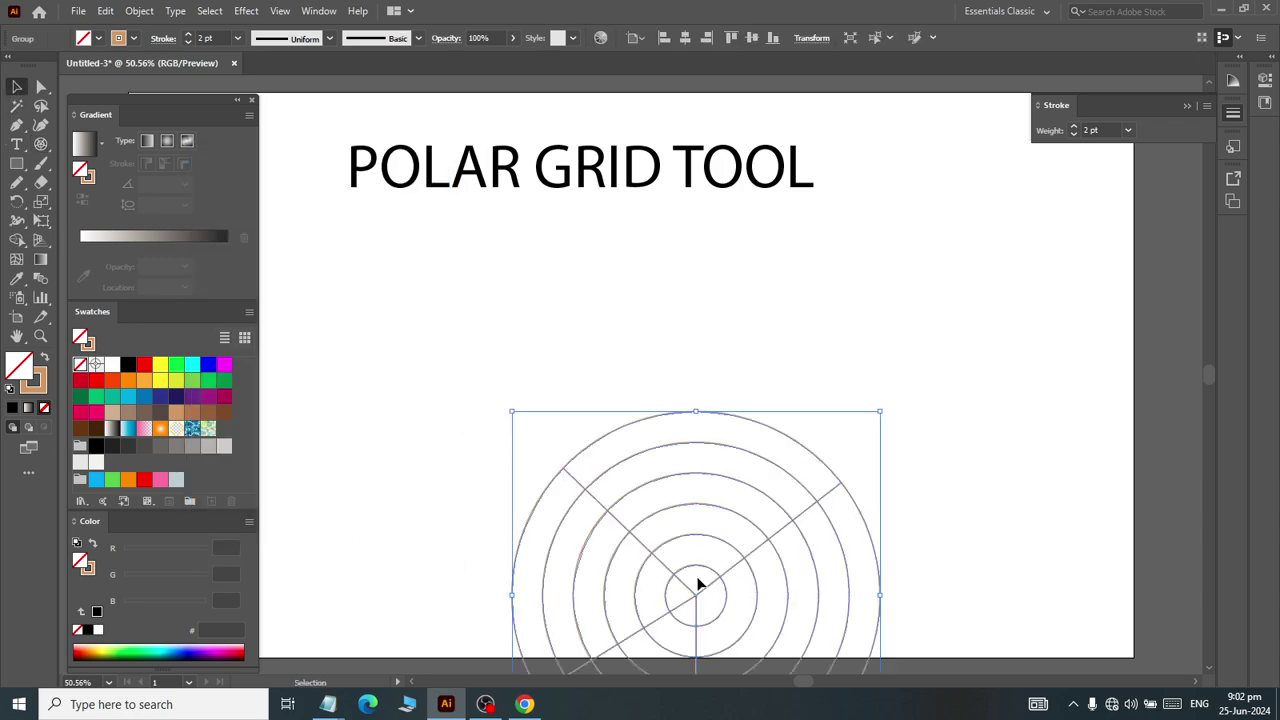
left_click_drag(698, 594, 526, 409)
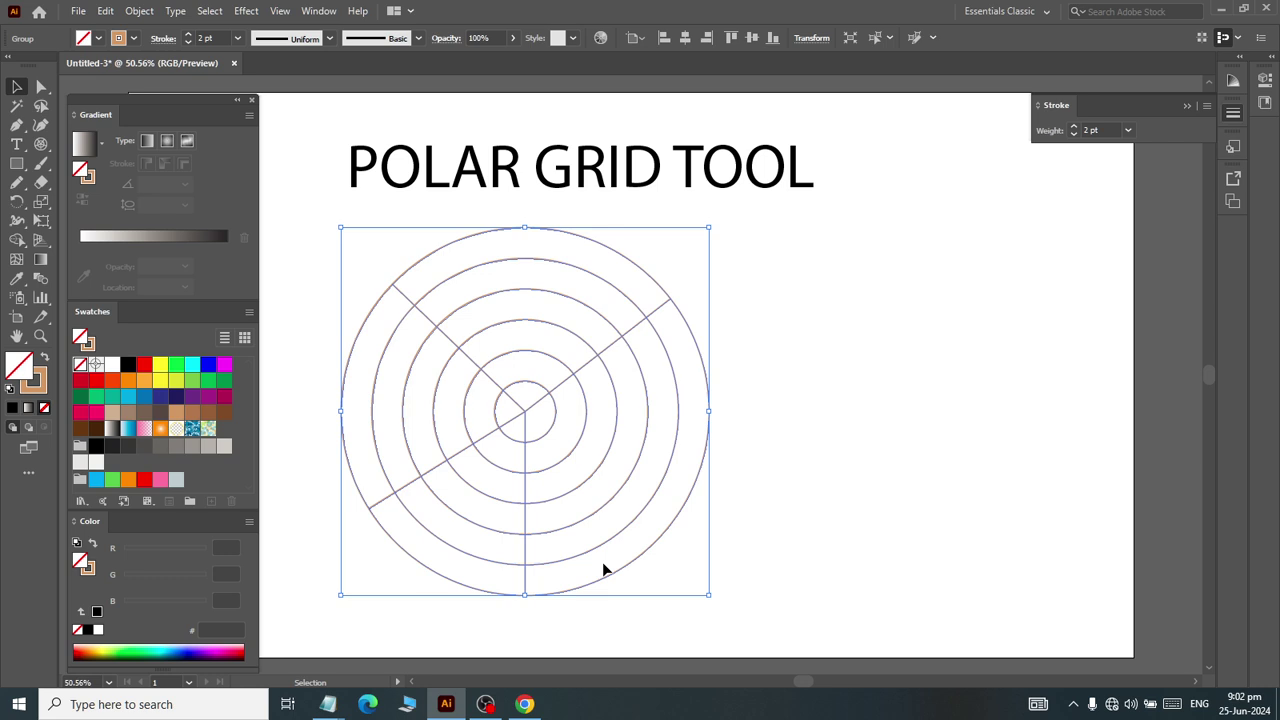
left_click_drag(508, 420, 478, 420)
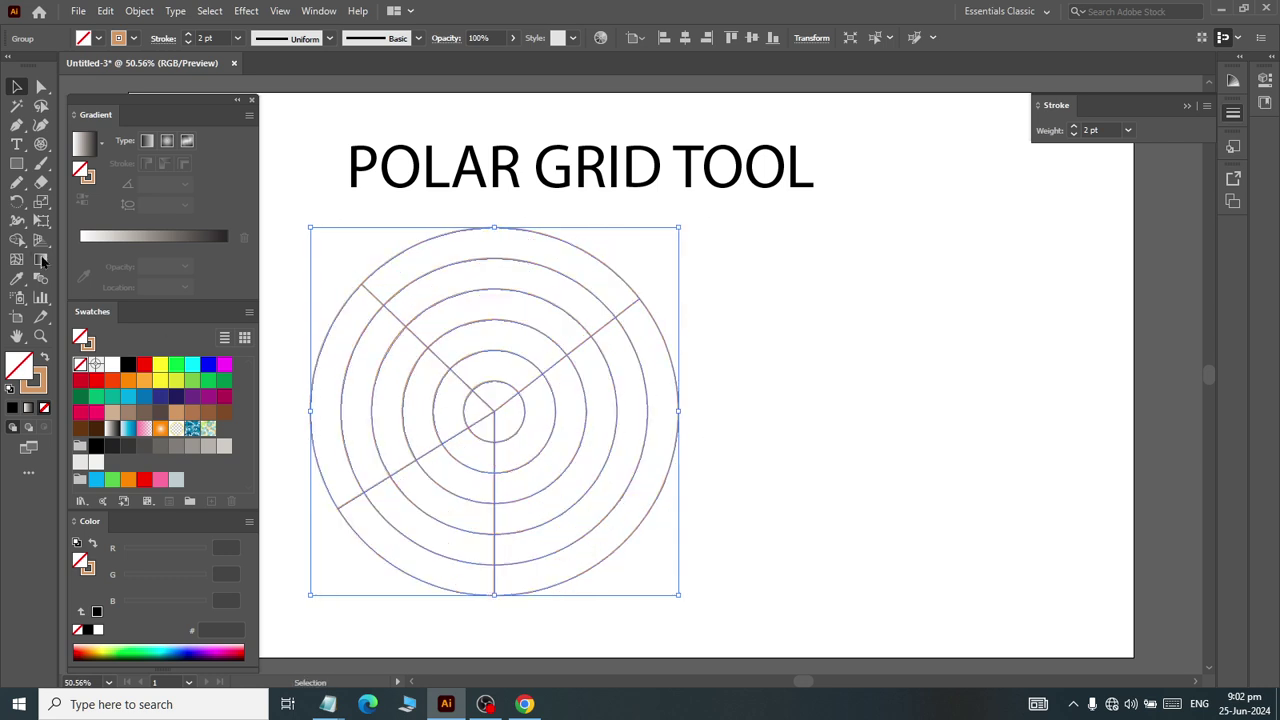
left_click(41, 143)
- Draw a polar grid with -30% radial skew and place it beside the first
left_click(884, 452)
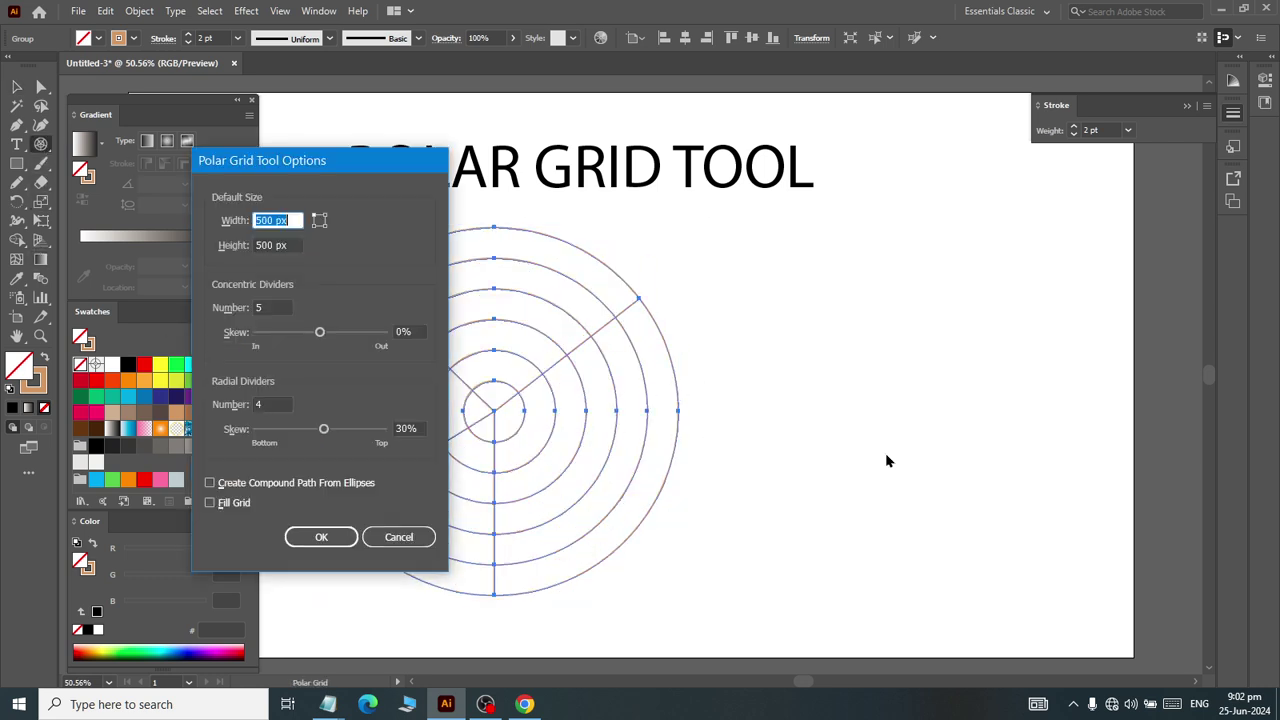
double_click(410, 428)
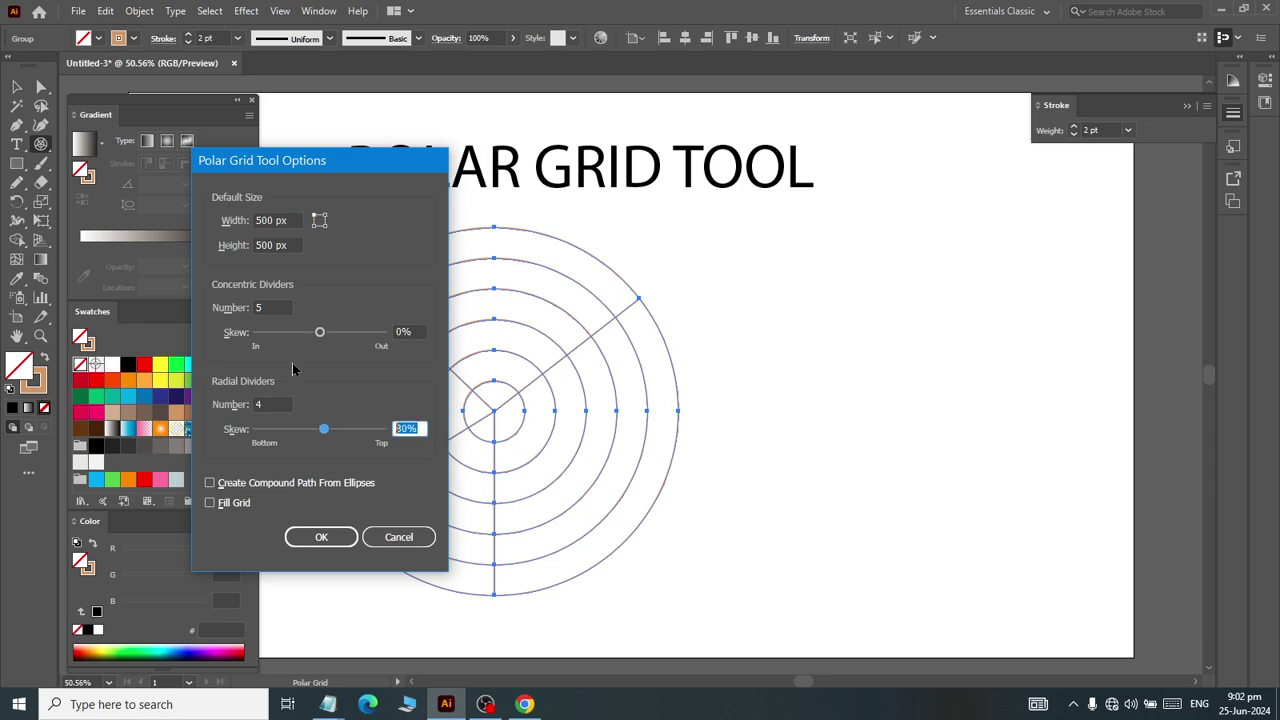
key("BackSpace")
type("-30")
left_click(335, 540)
key("v")
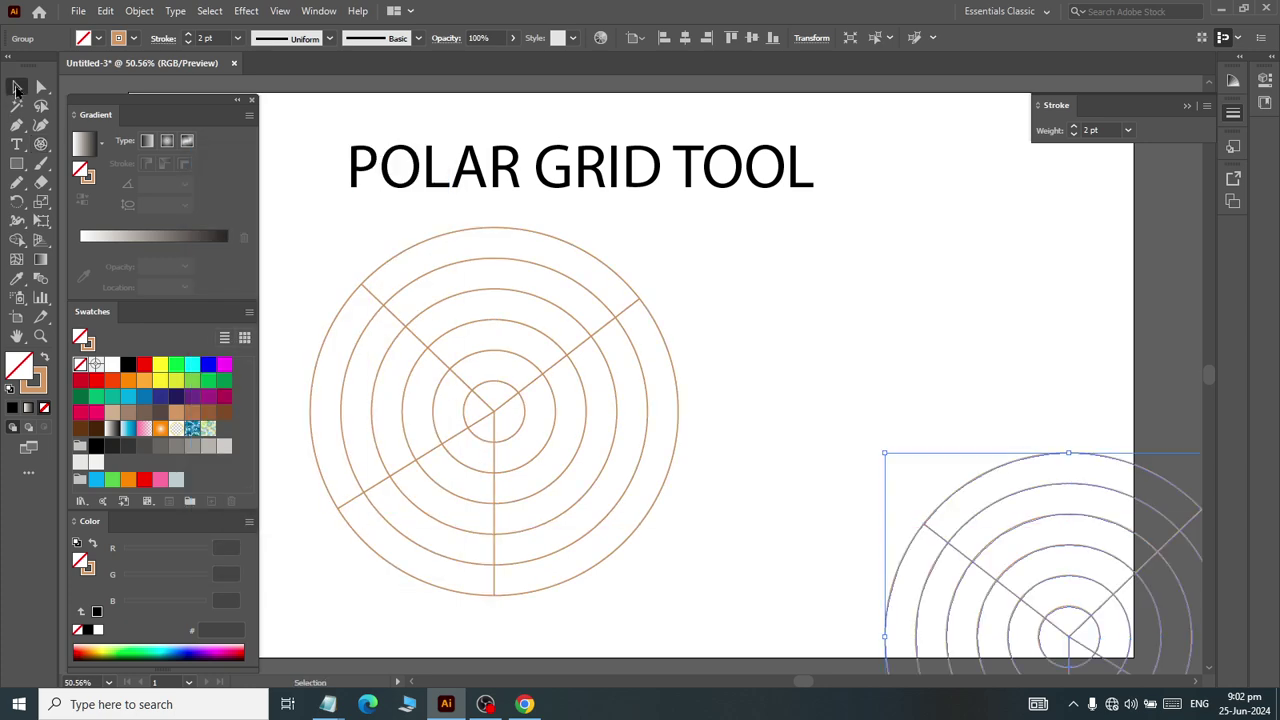
mouse_move(1022, 583)
left_mouse_down()
mouse_move(1014, 516)
mouse_move(805, 293)
left_mouse_up()
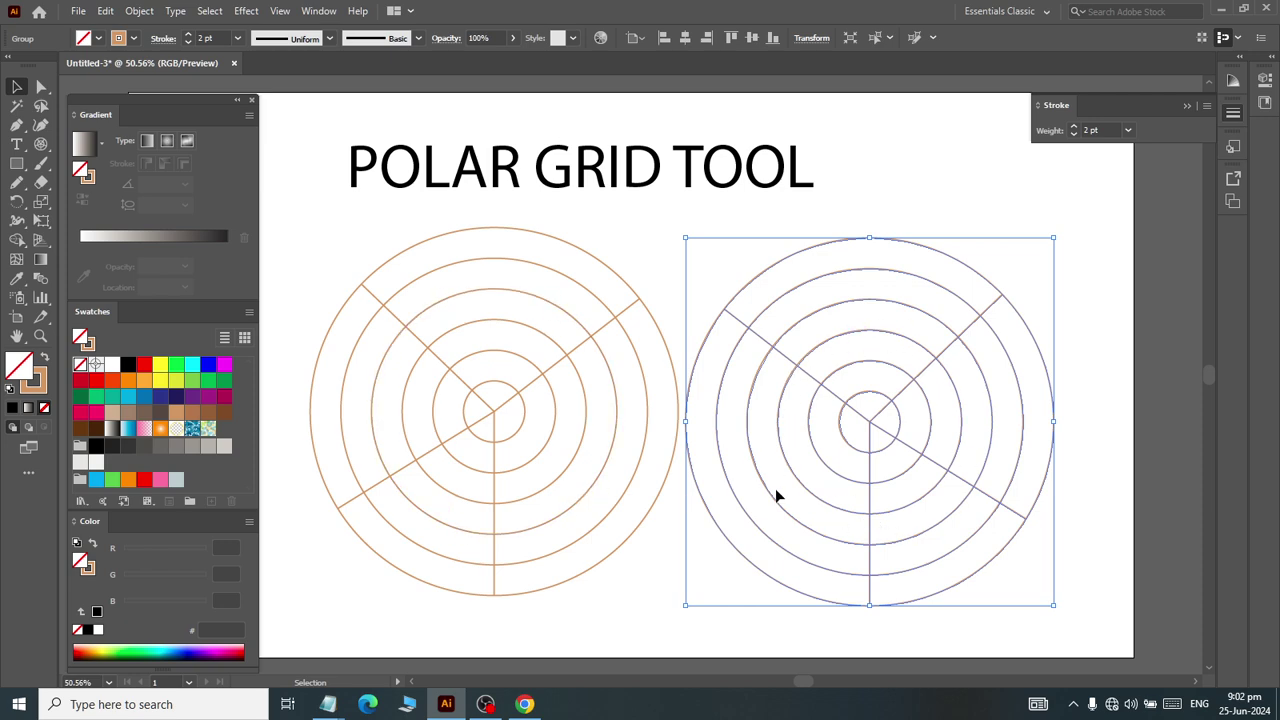
- Select both polar grids together and delete them
left_click_drag(304, 255, 951, 557)
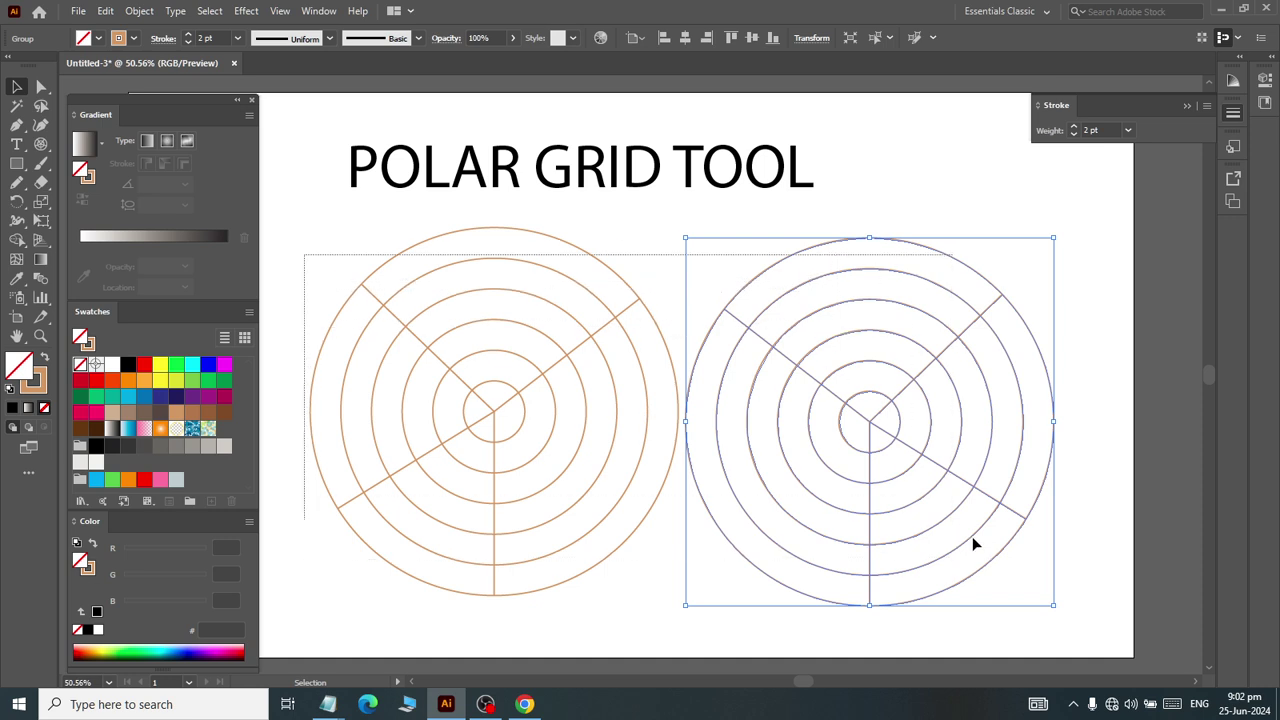
left_click_drag(951, 555, 989, 552)
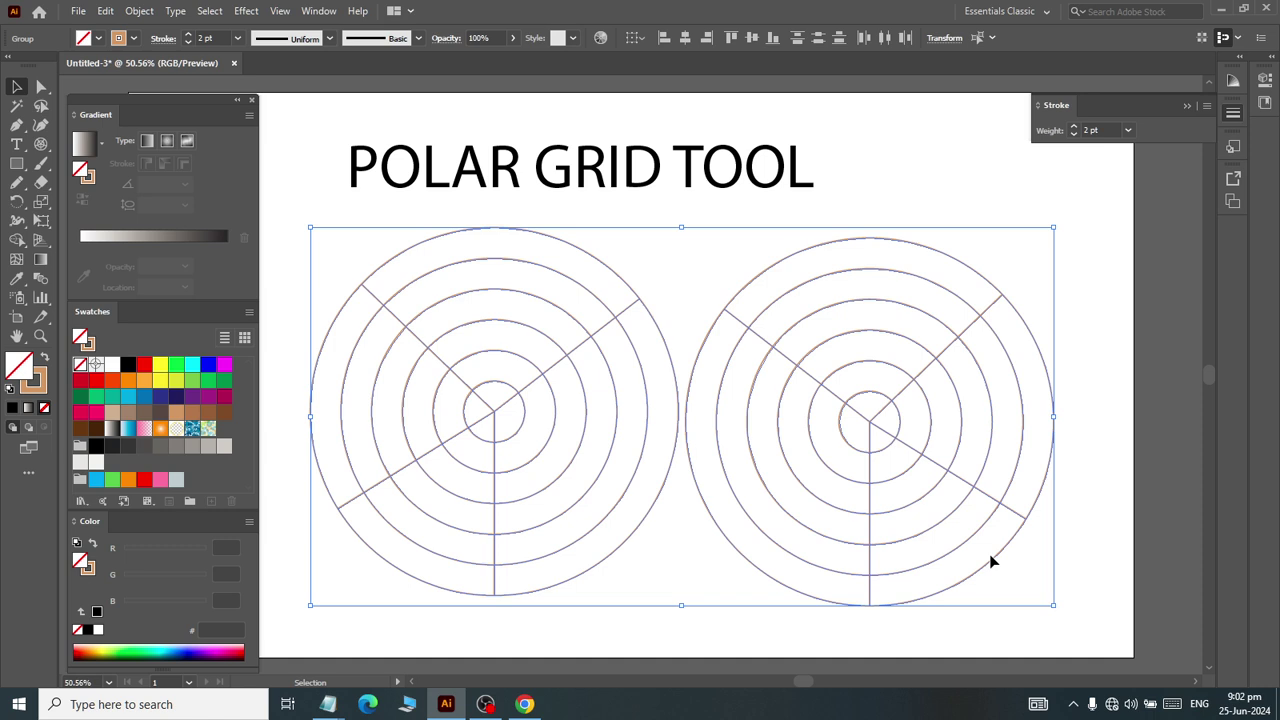
key("Delete")
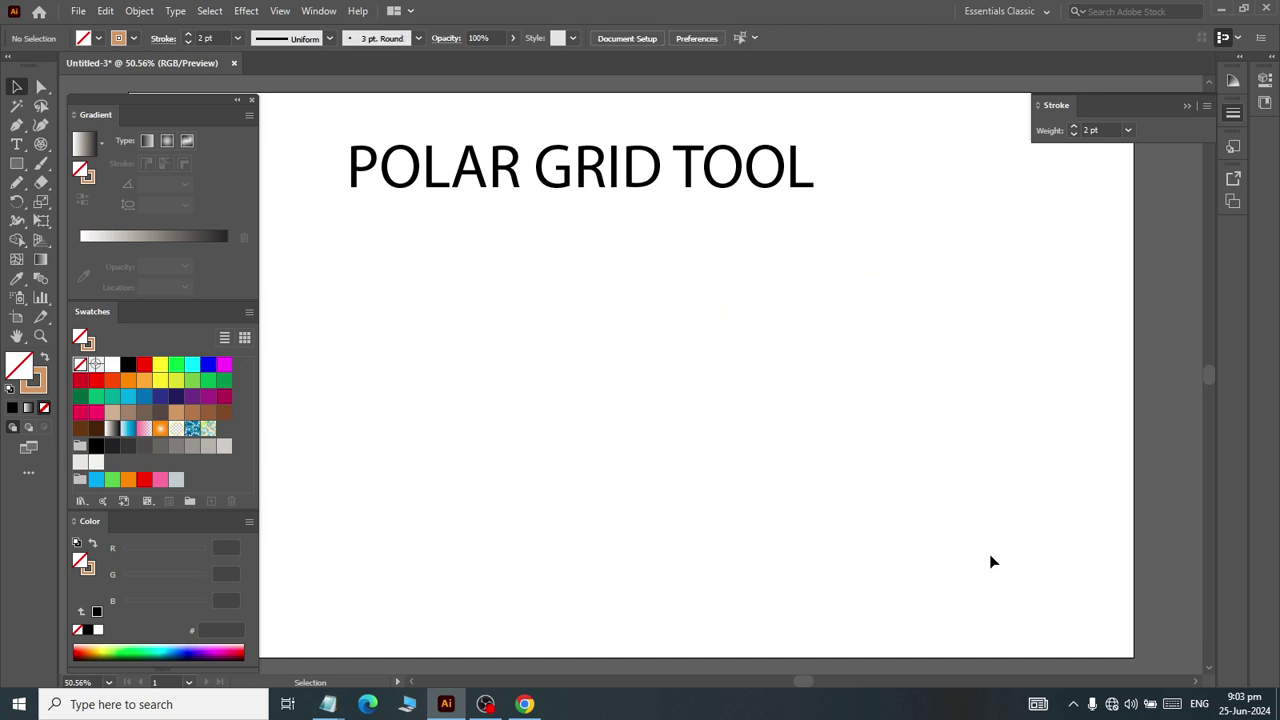
left_click(42, 145)
left_click_drag(42, 145, 110, 221)
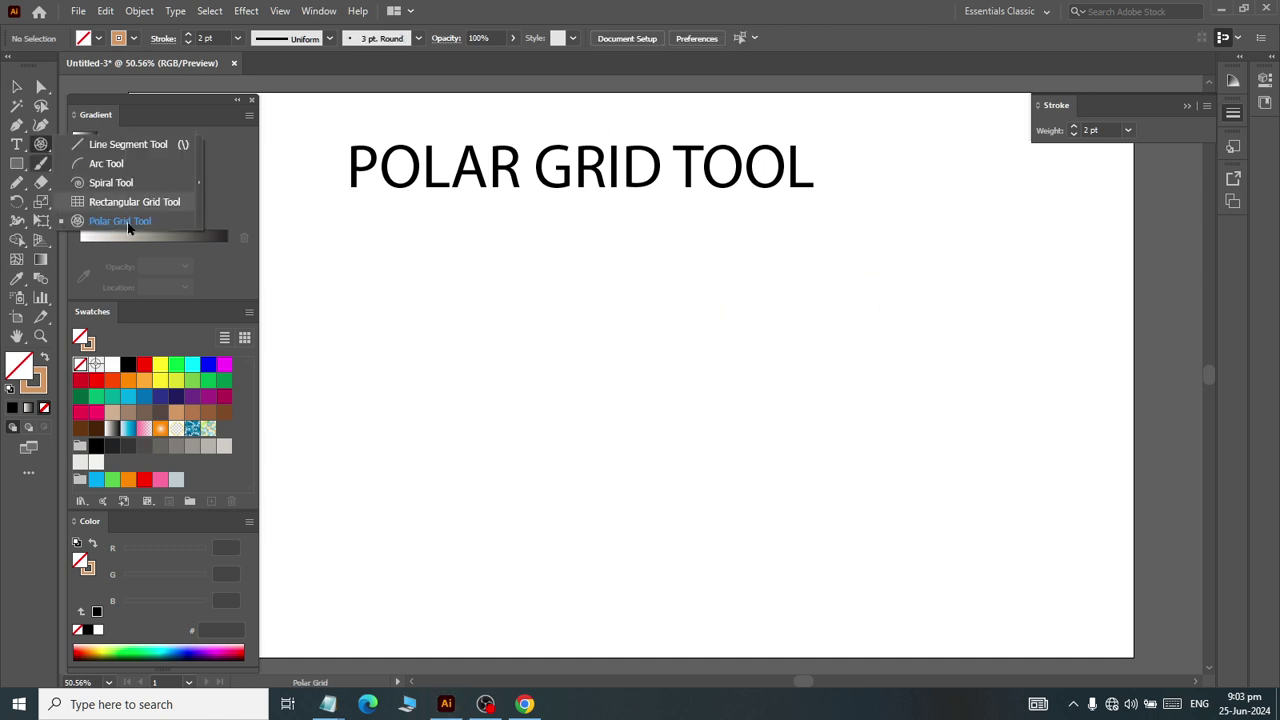
left_click(686, 500)
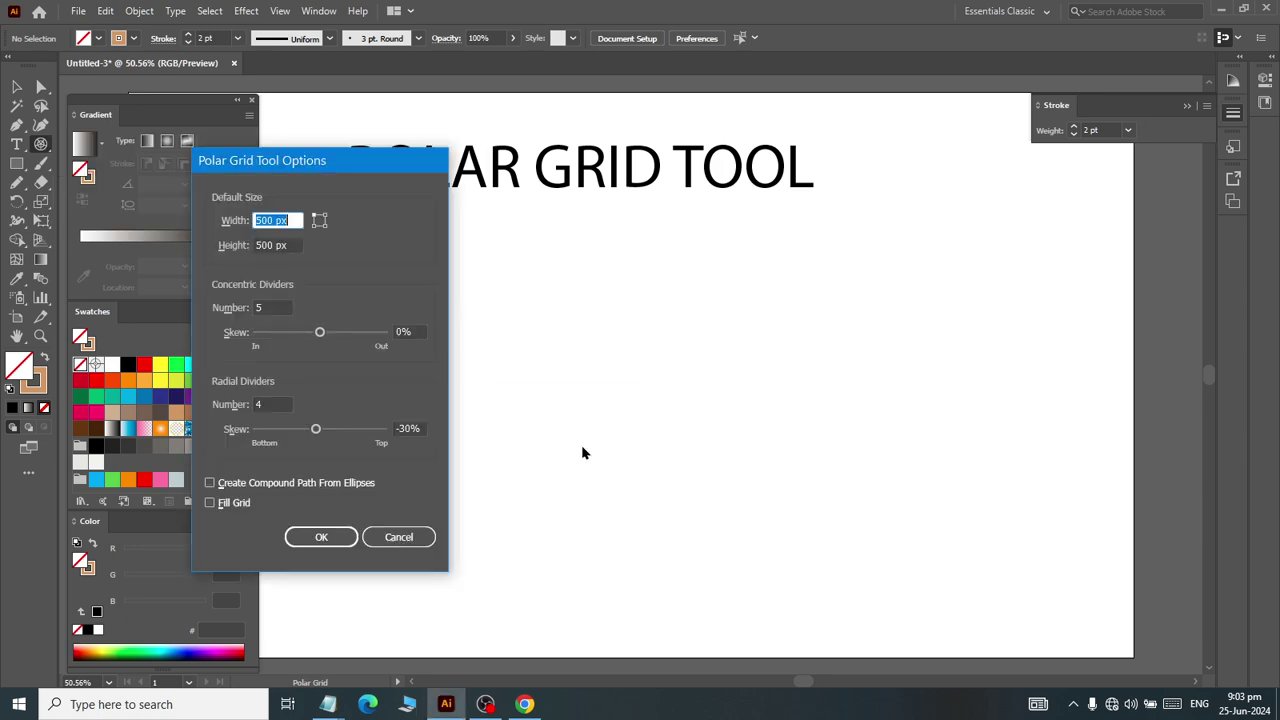
left_click(417, 331)
type("30")
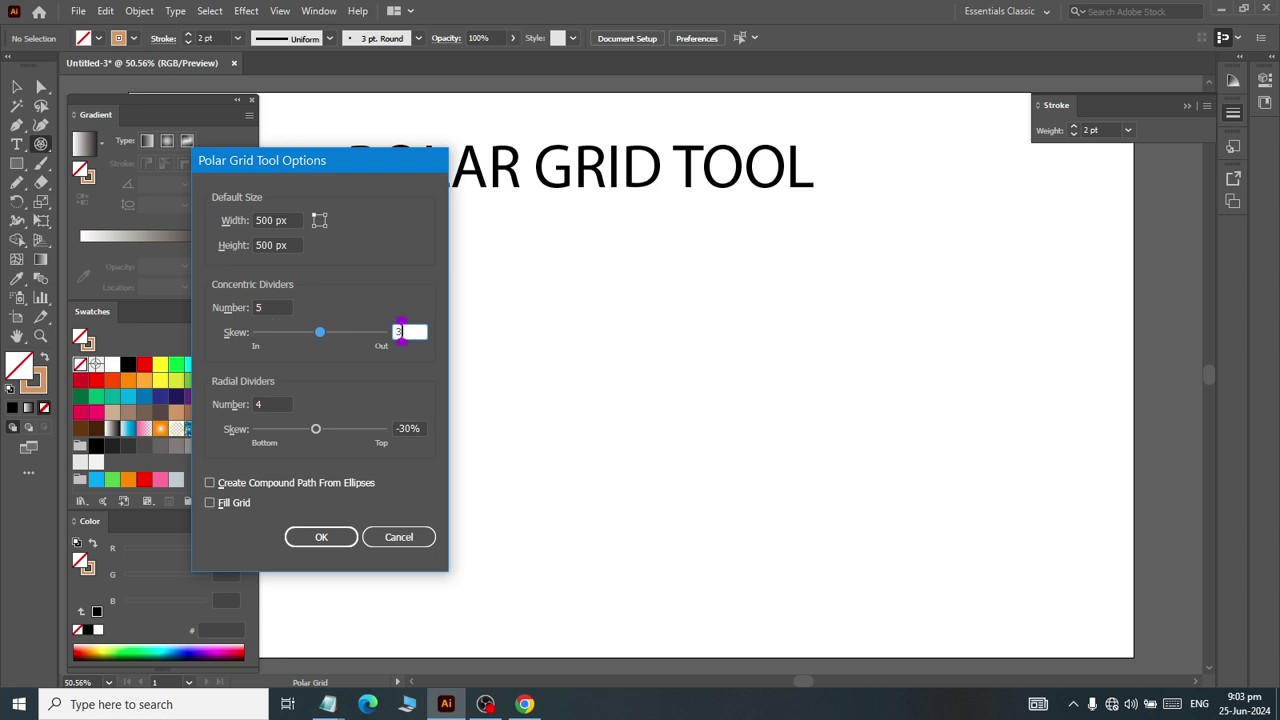
left_click(321, 537)
left_click(16, 88)
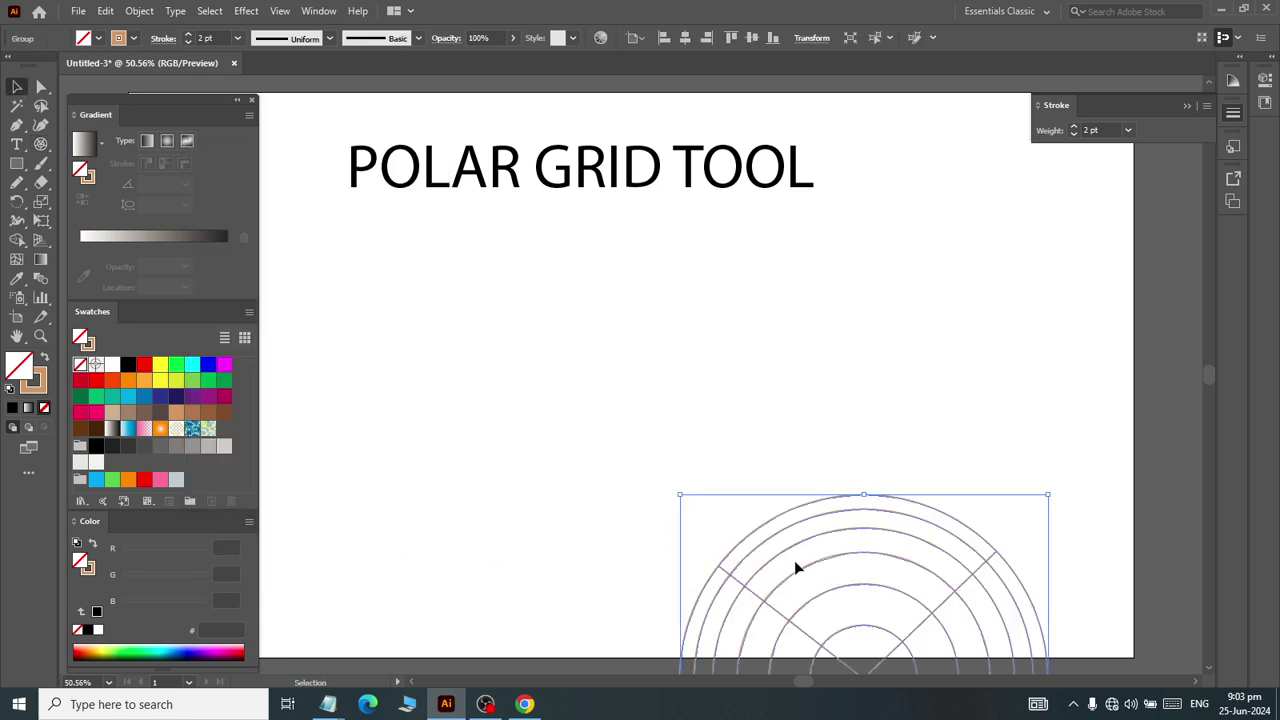
left_click_drag(808, 572, 670, 418)
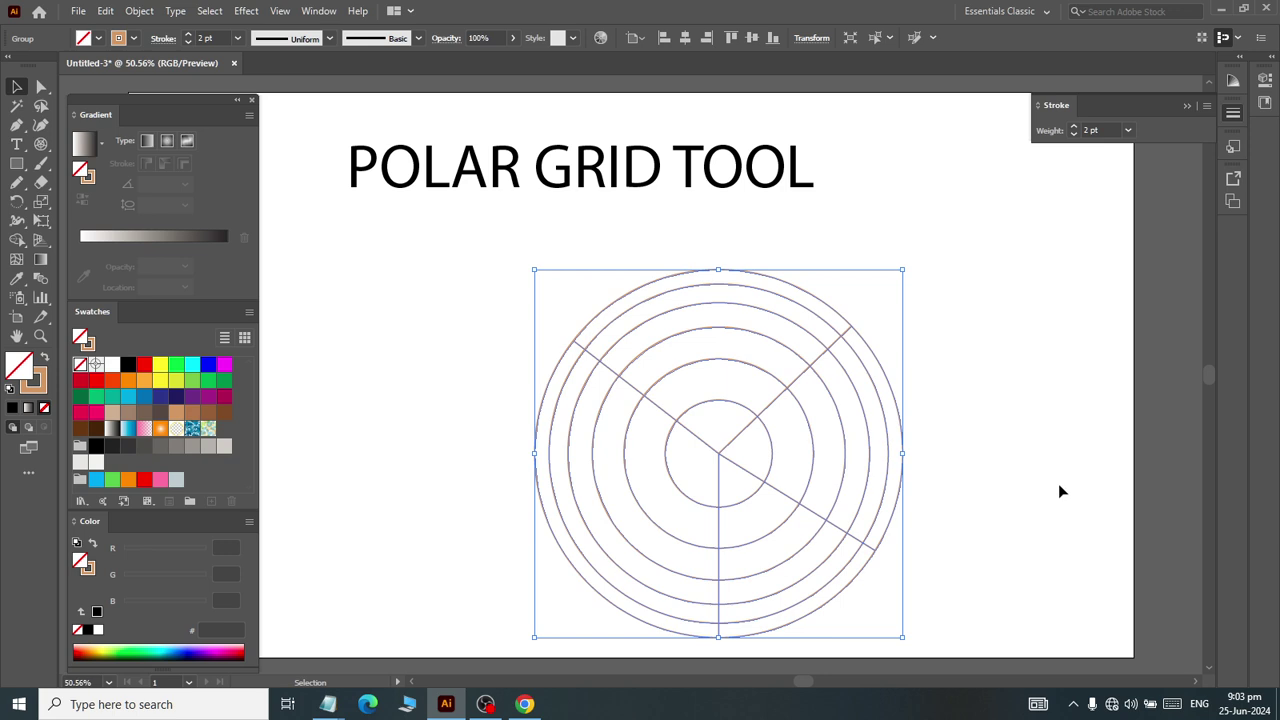
left_click(1028, 465)
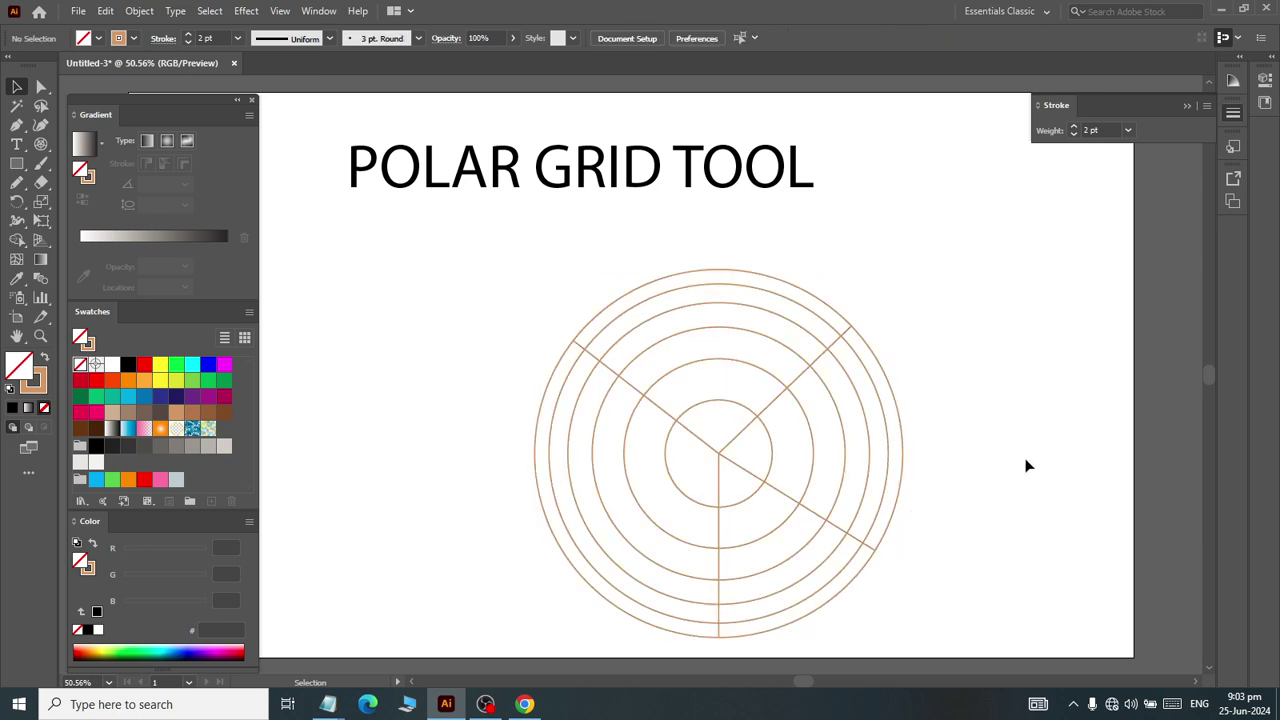
left_click_drag(522, 308, 802, 565)
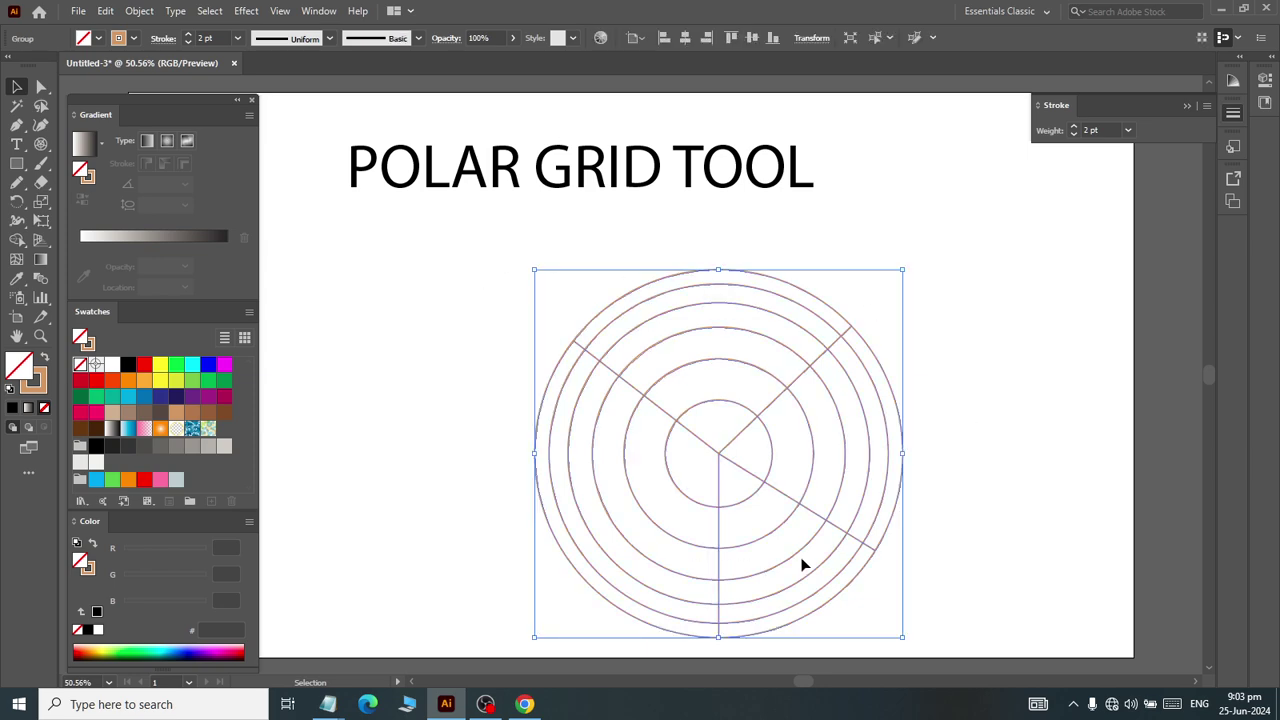
key("Delete")
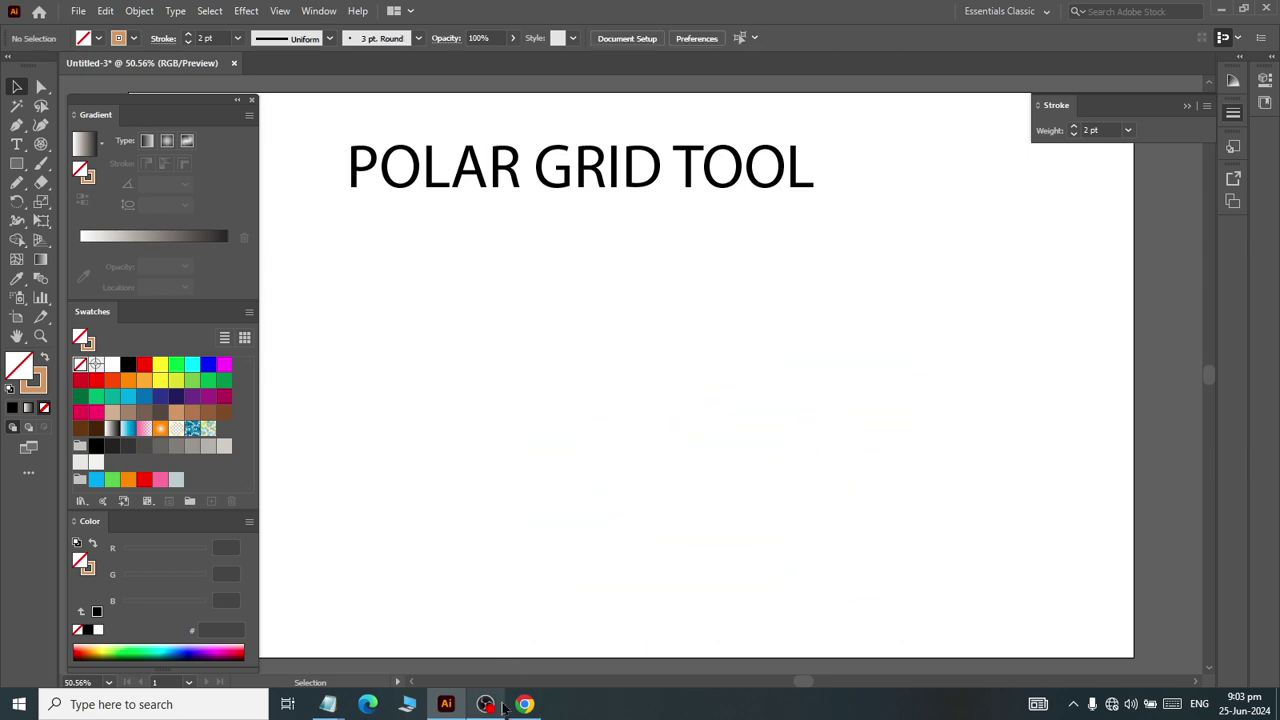